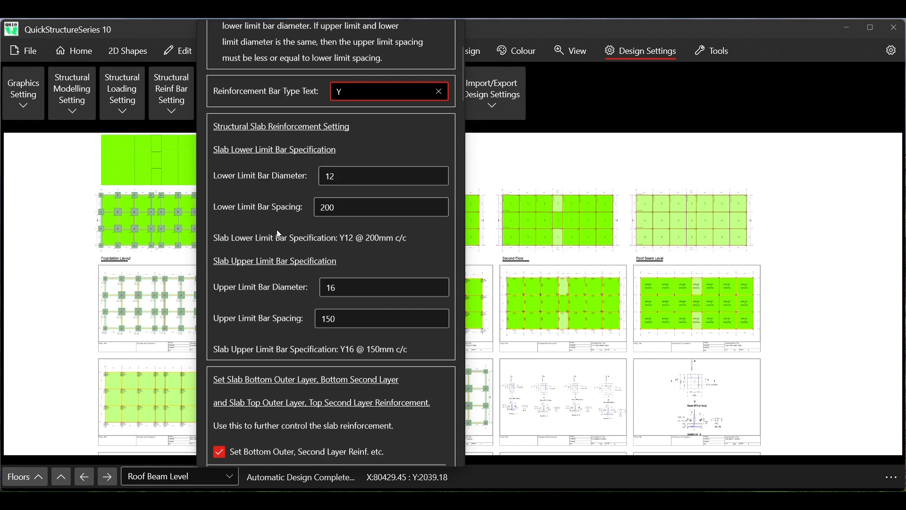
Review the reinforcement bar settings for slabs, beams, beam links, columns and pad foundations, and close them
scroll(278, 231, "down", 10)
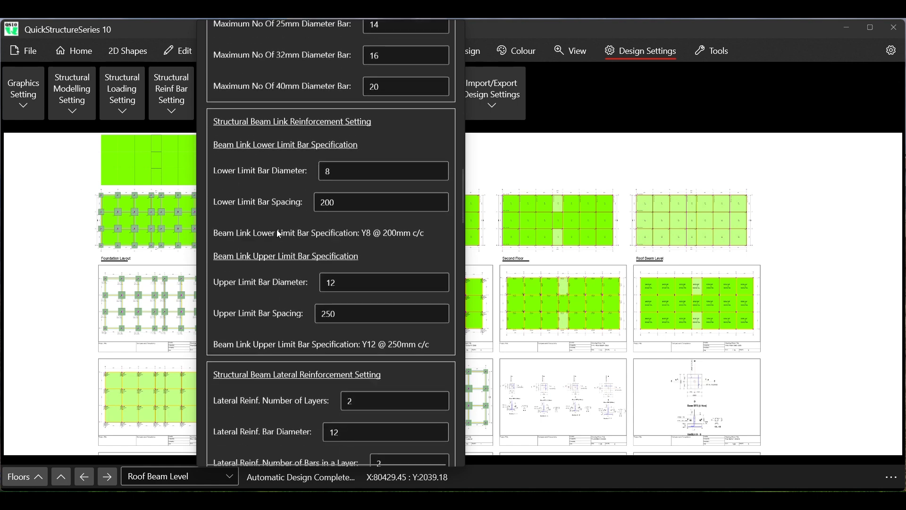
scroll(277, 232, "down", 20)
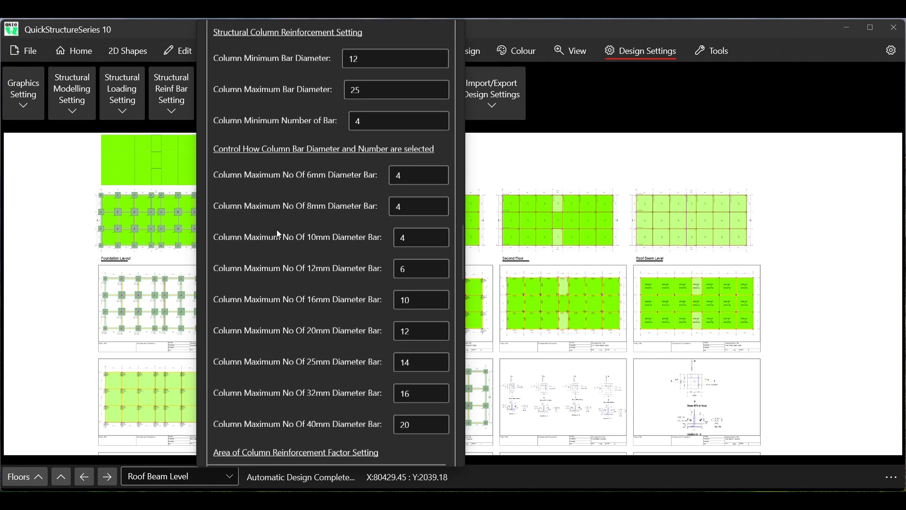
scroll(277, 231, "down", 15)
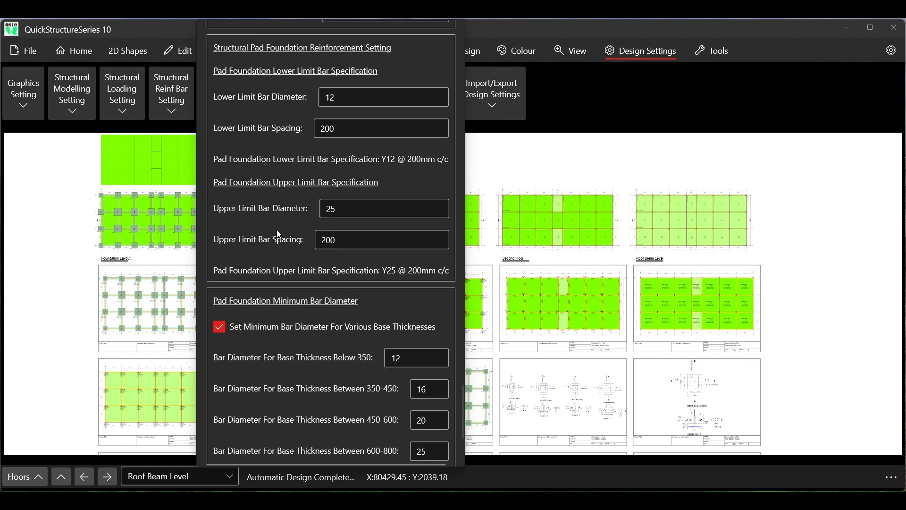
left_click(570, 106)
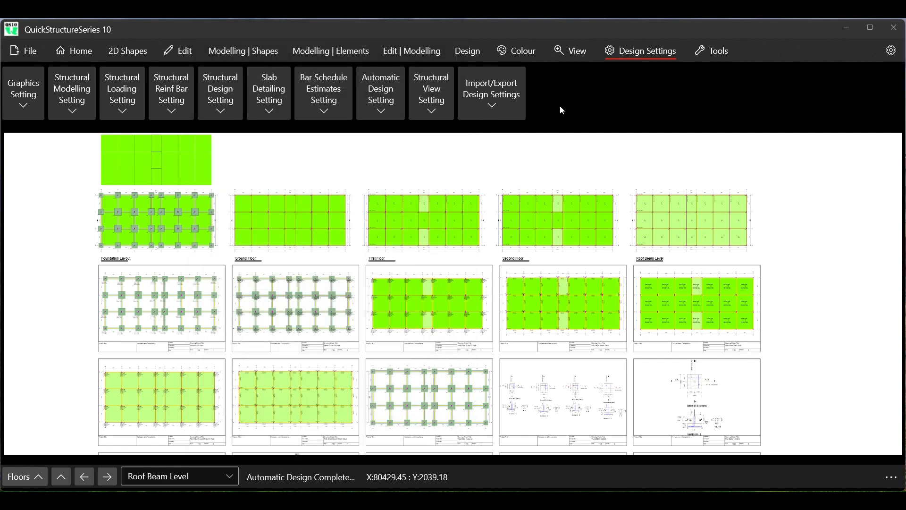
In the structural design settings, try a slab concrete strength of 20 N/mm², and restore it to 25 N/mm²
left_click(225, 107)
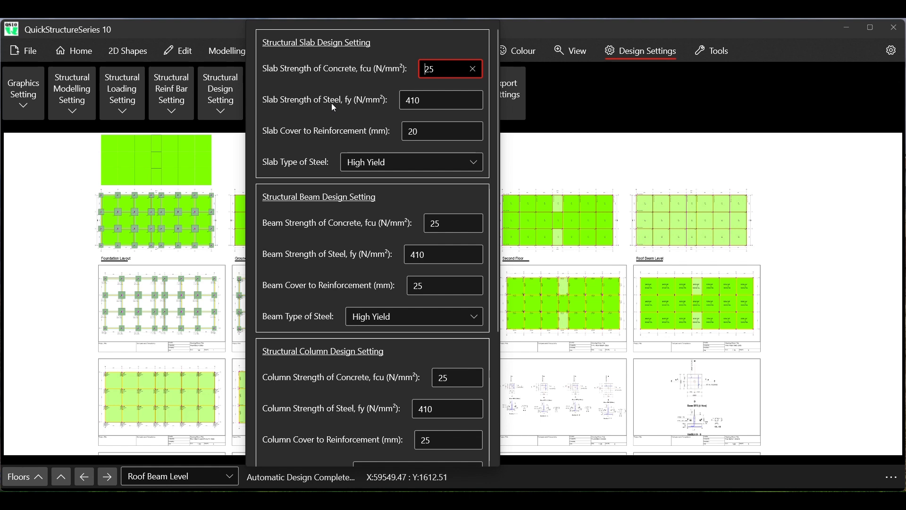
left_click(435, 71)
left_click_drag(435, 71, 420, 77)
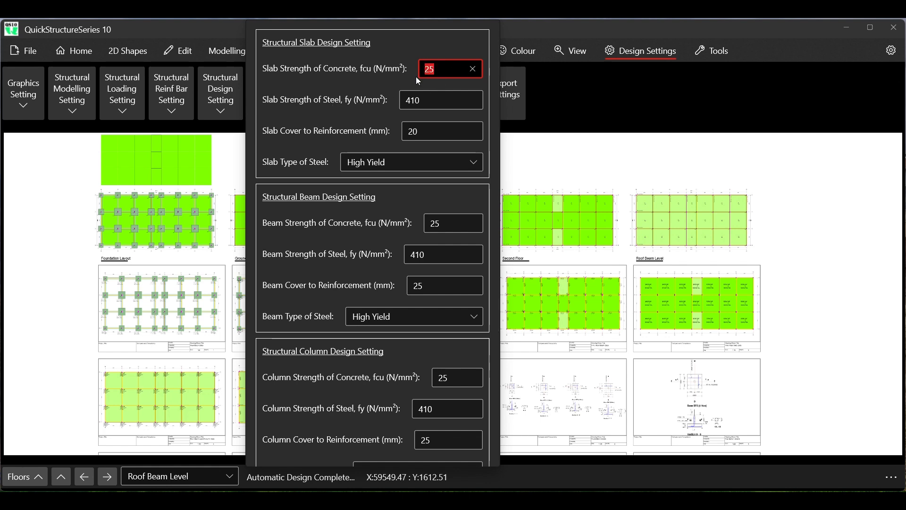
type("20")
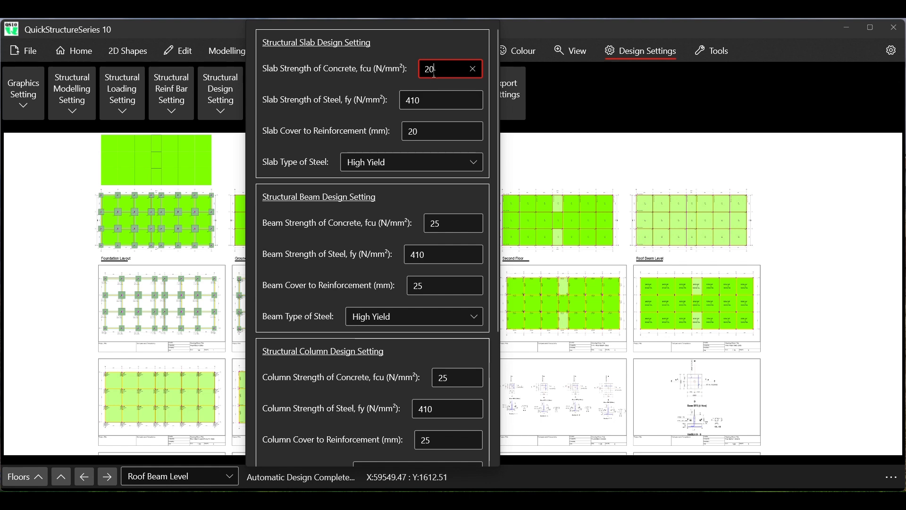
left_click_drag(438, 70, 412, 73)
type("25")
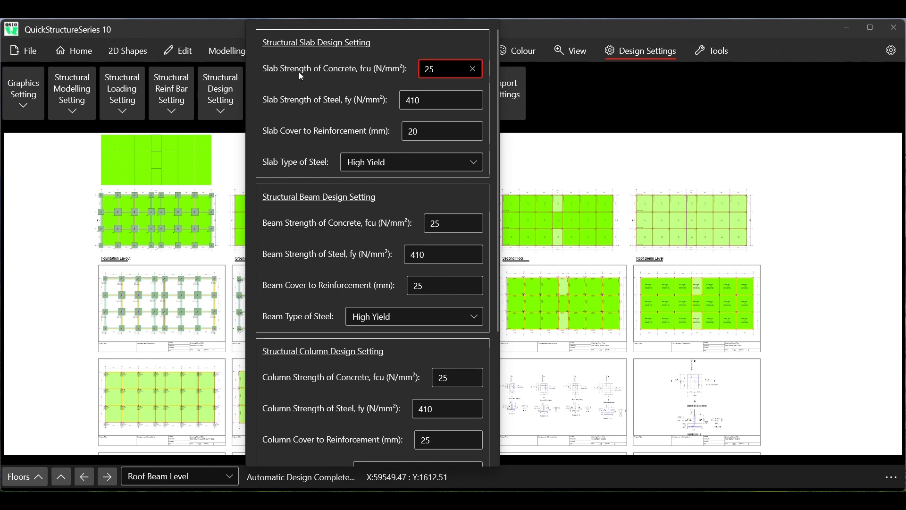
Check the available slab steel types and keep High Yield selected
scroll(398, 193, "down", 3)
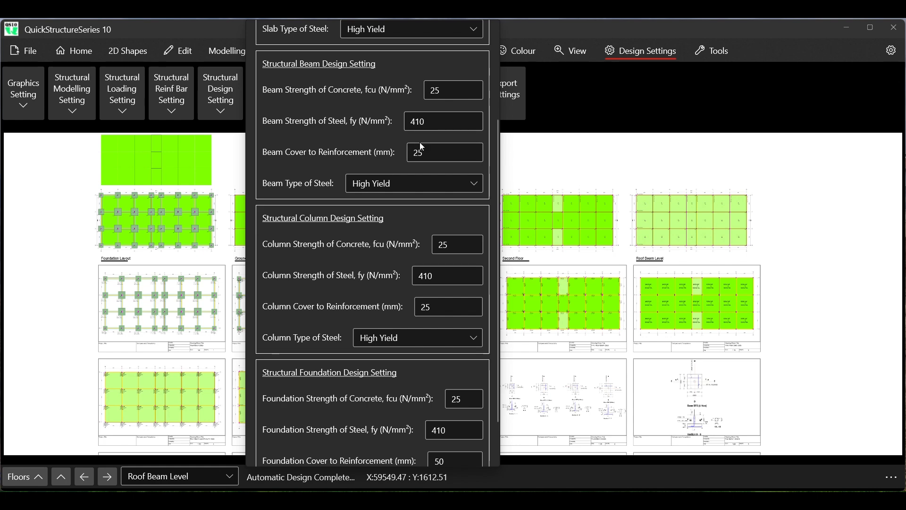
scroll(422, 145, "down", 1)
scroll(420, 143, "up", 3)
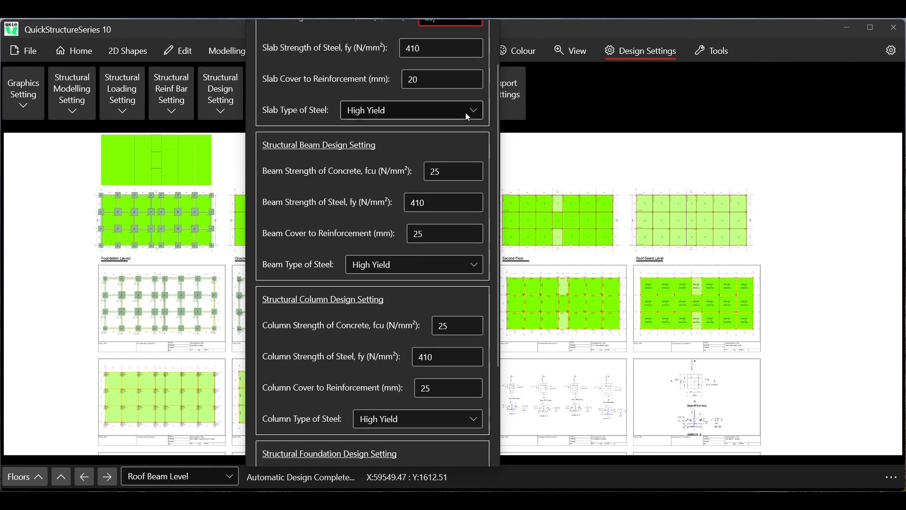
left_click(468, 113)
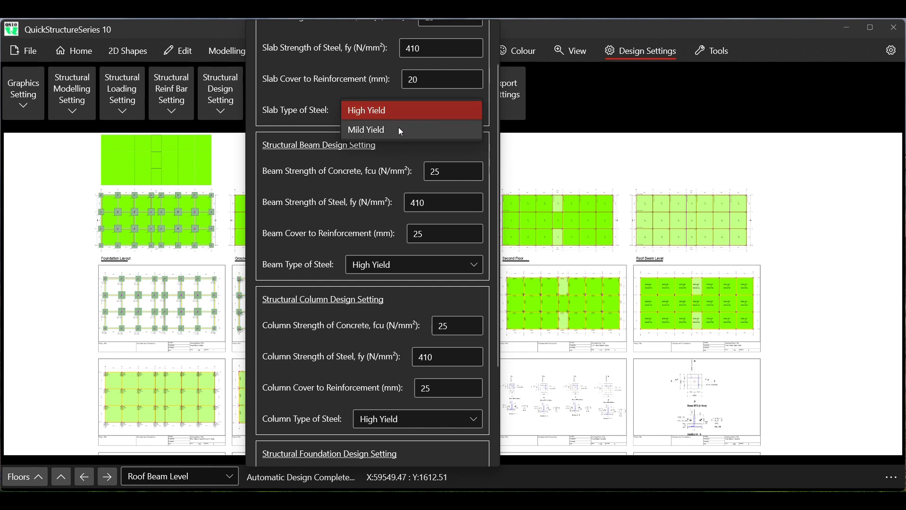
left_click(388, 110)
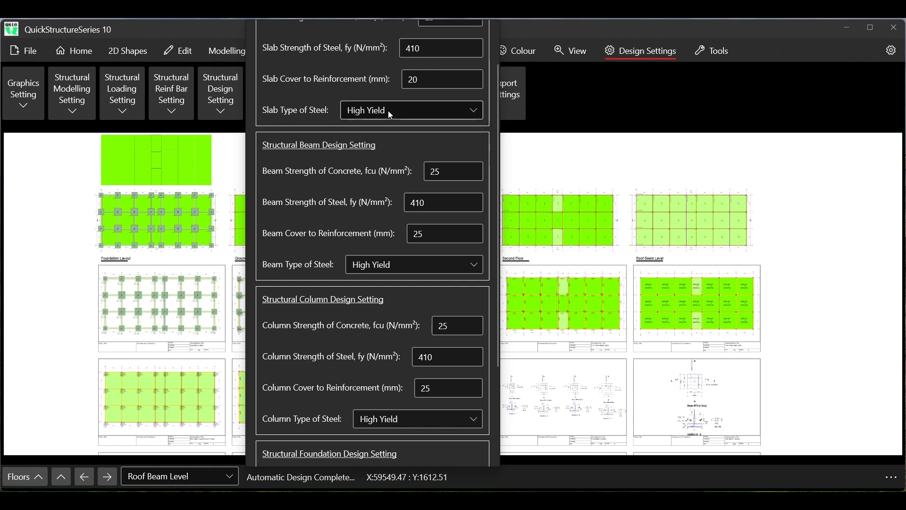
Review the concrete strength, steel strength, cover and steel type settings for beams, columns and foundations, and close the structural design settings
left_click(440, 171)
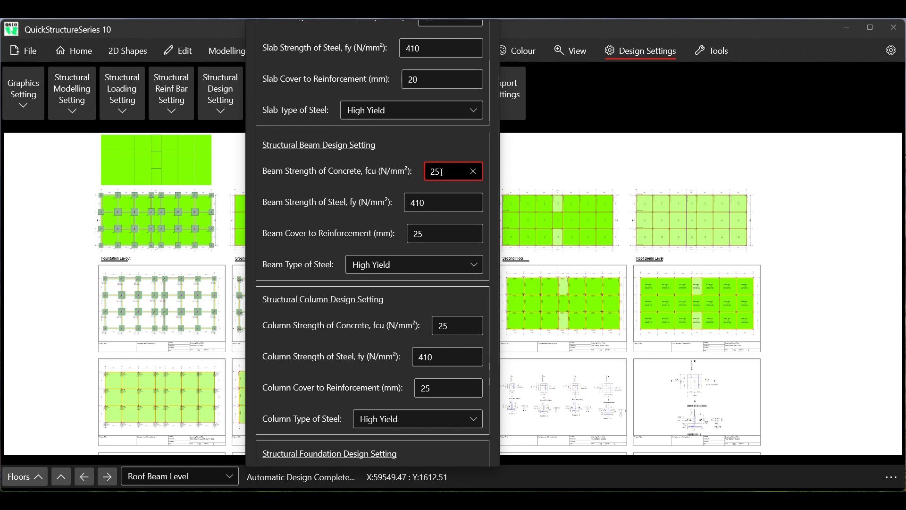
scroll(386, 199, "down", 1)
scroll(386, 198, "down", 5)
scroll(415, 184, "up", 3)
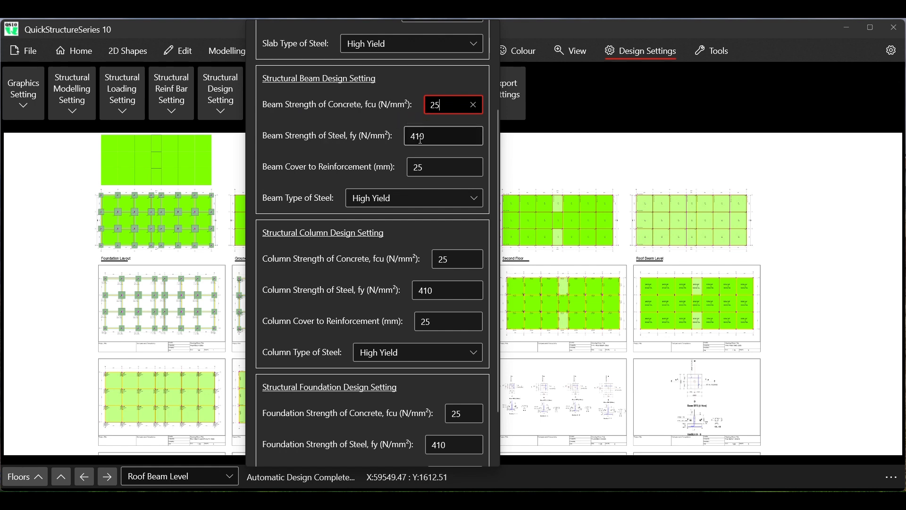
left_click(430, 170)
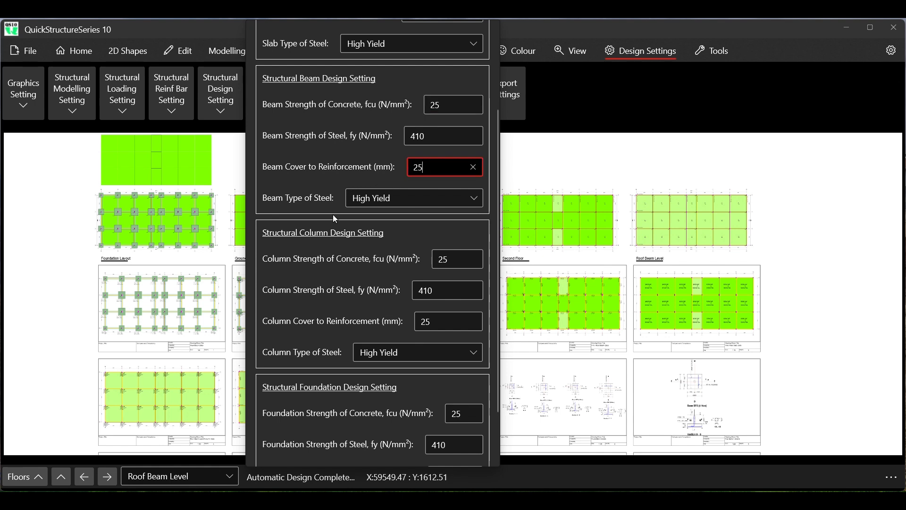
scroll(335, 219, "down", 3)
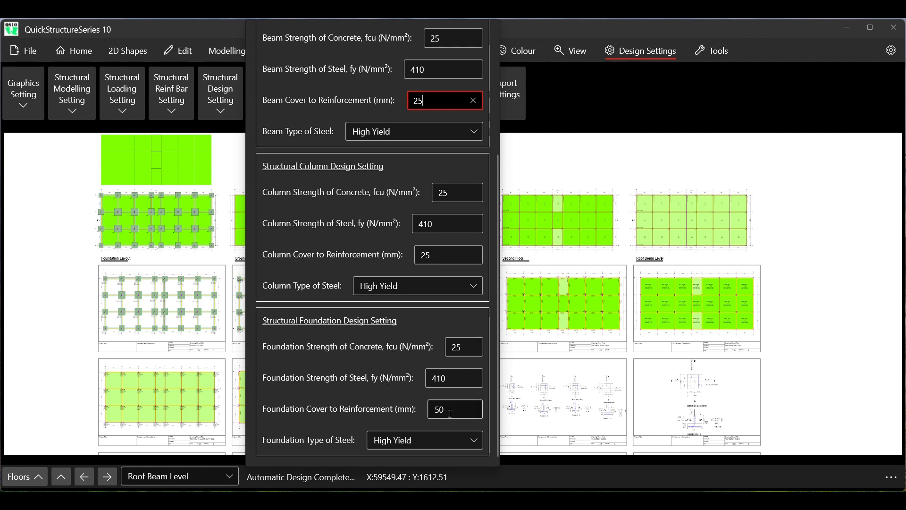
scroll(451, 411, "up", 4)
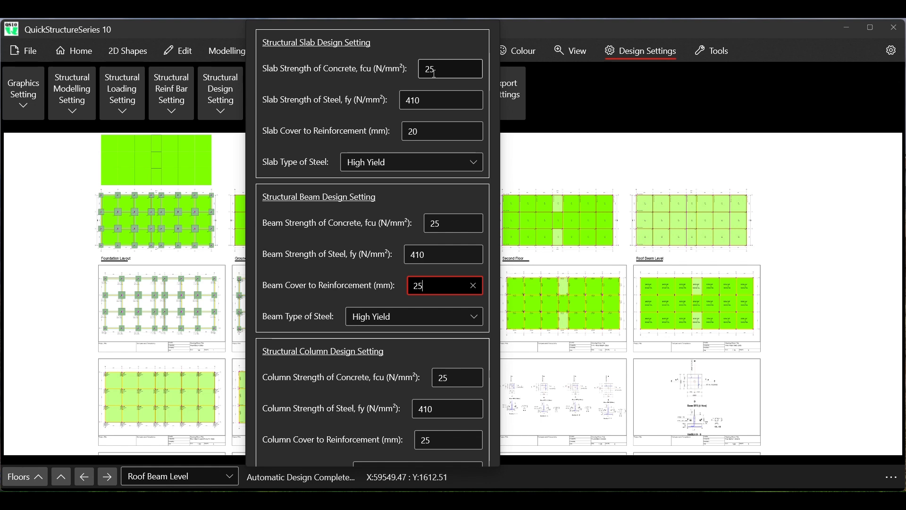
scroll(453, 232, "down", 4)
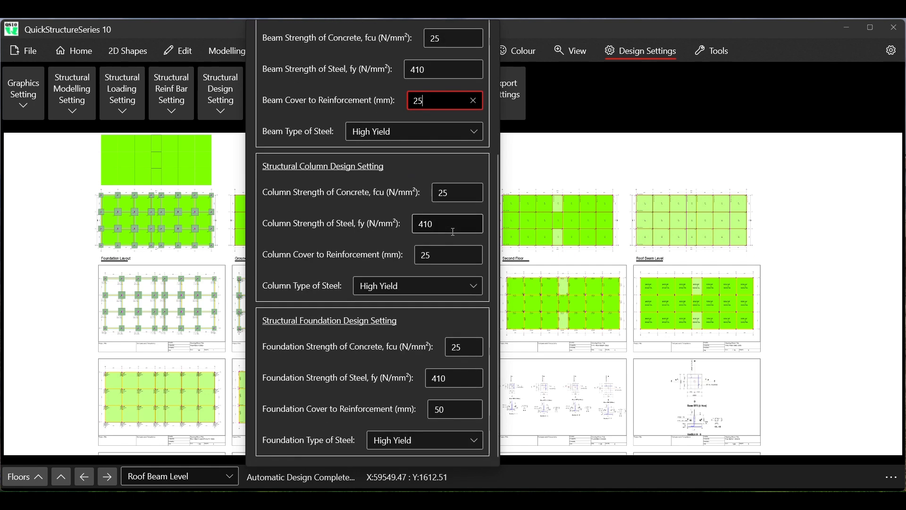
scroll(453, 232, "up", 4)
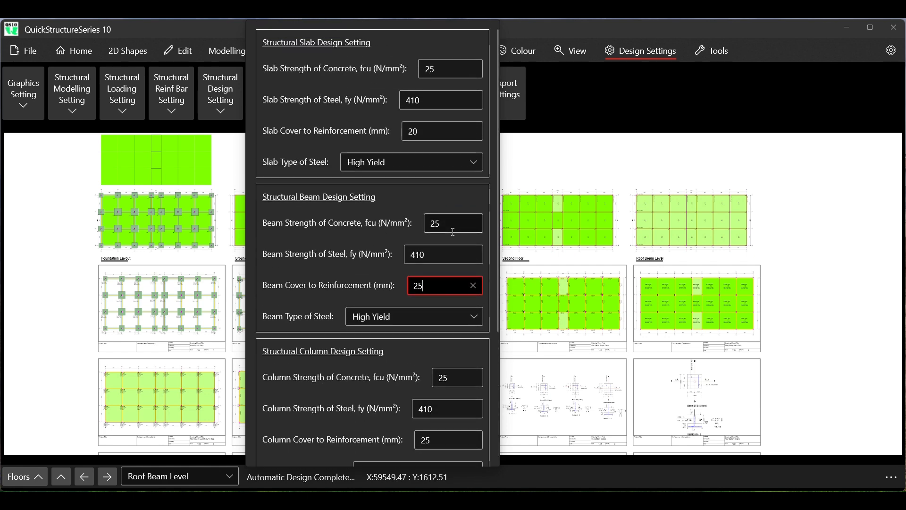
left_click(222, 104)
left_click(222, 104)
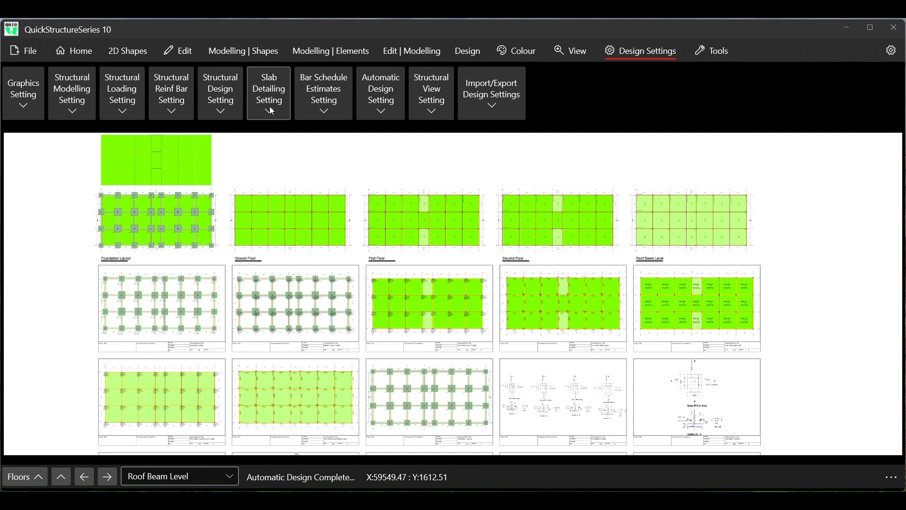
Review the slab detailing settings for bar length, bar joining, grouping and display interval
left_click(270, 106)
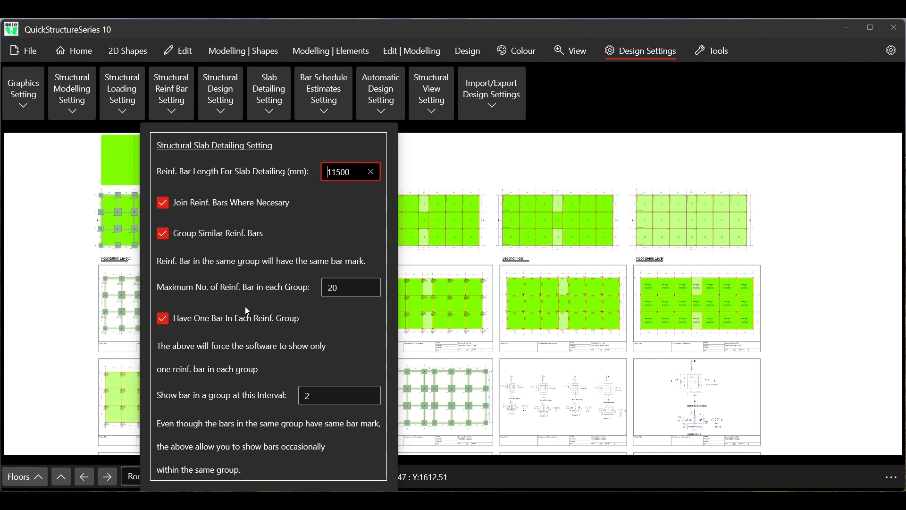
left_click(556, 111)
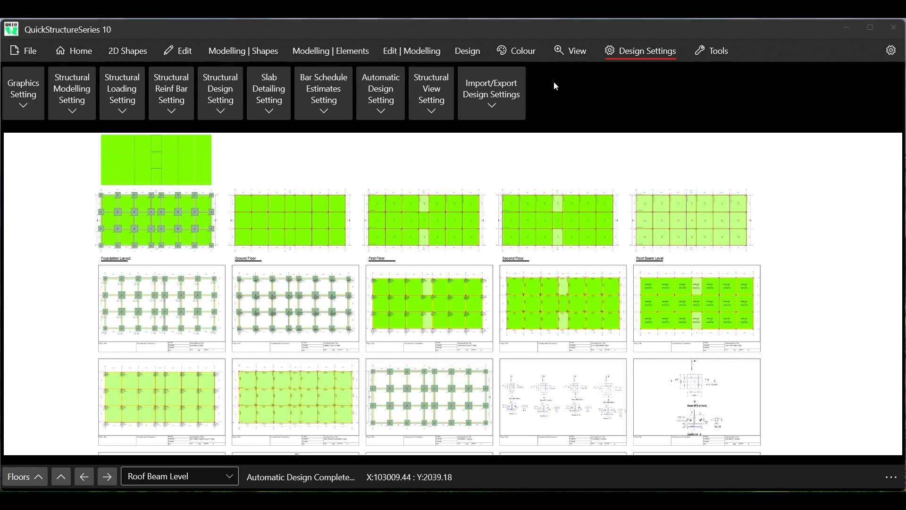
Exclude the structural design data pages and run the automatic building design, declining to save or export the design documents
left_click(461, 55)
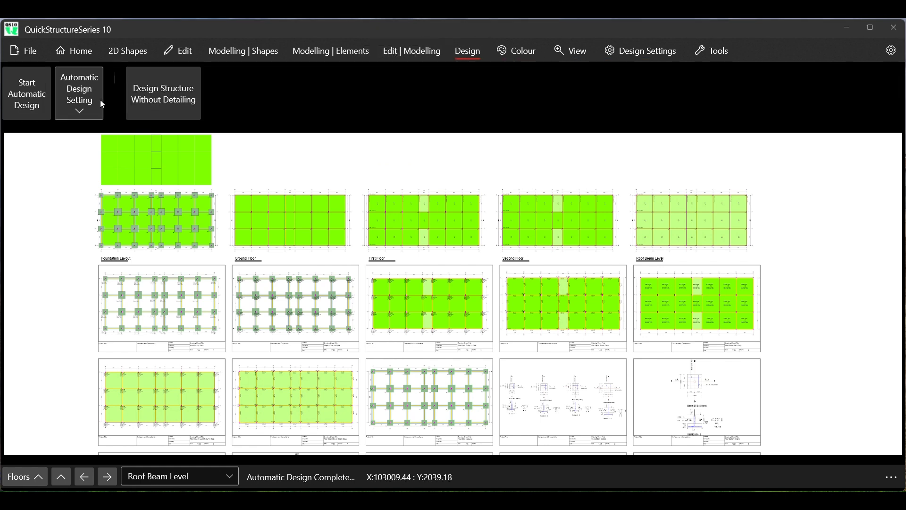
left_click(86, 100)
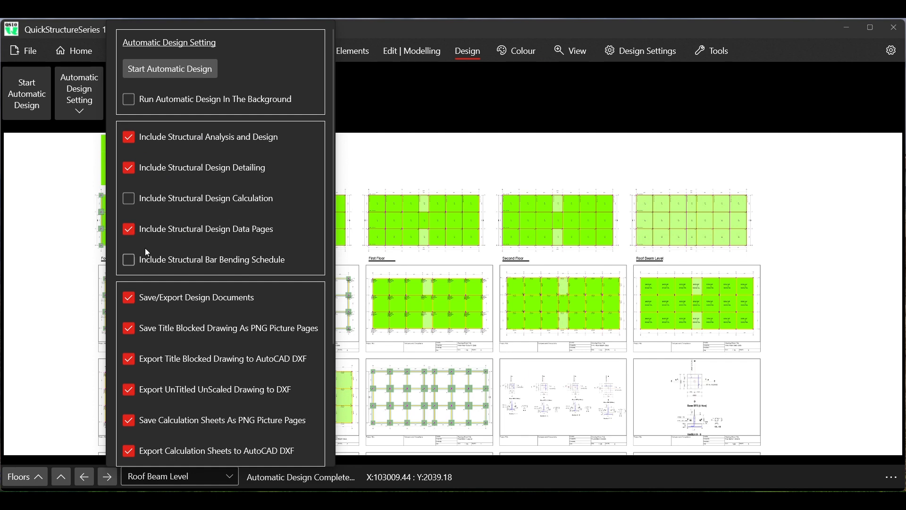
left_click(129, 230)
left_click(171, 69)
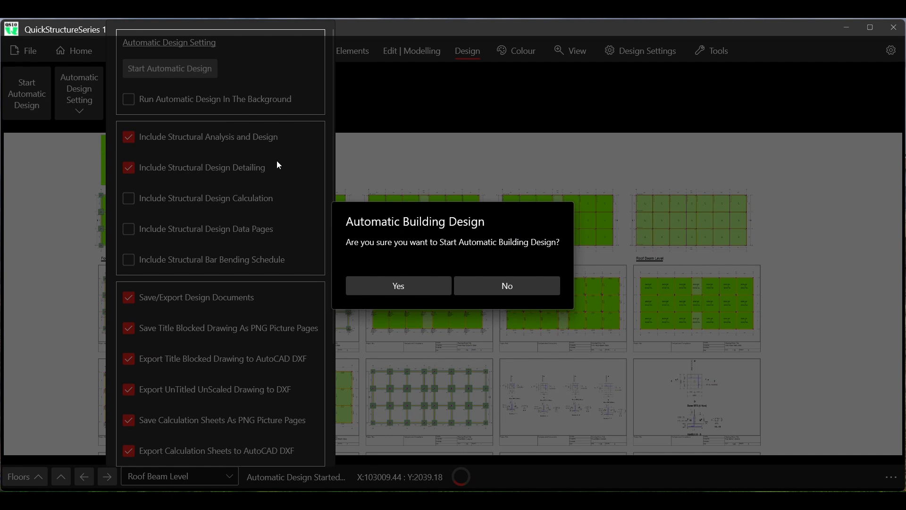
left_click(379, 287)
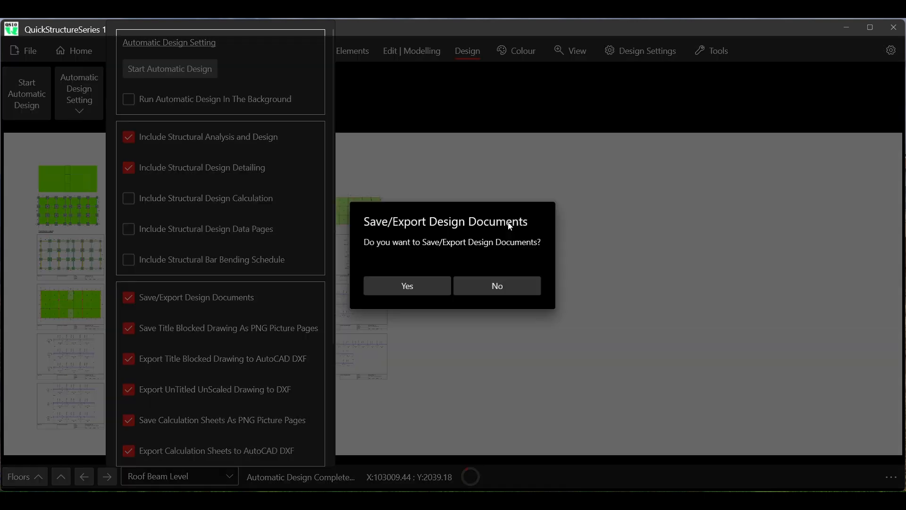
left_click(496, 281)
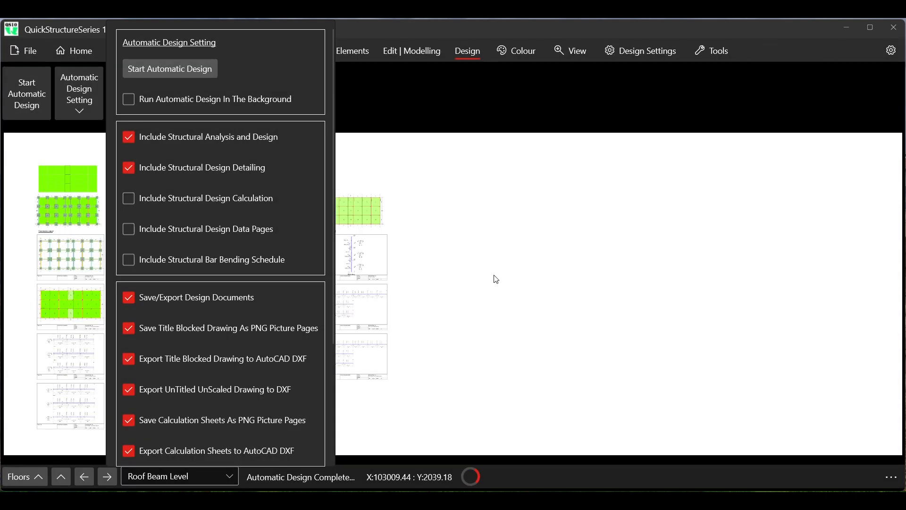
left_click(463, 127)
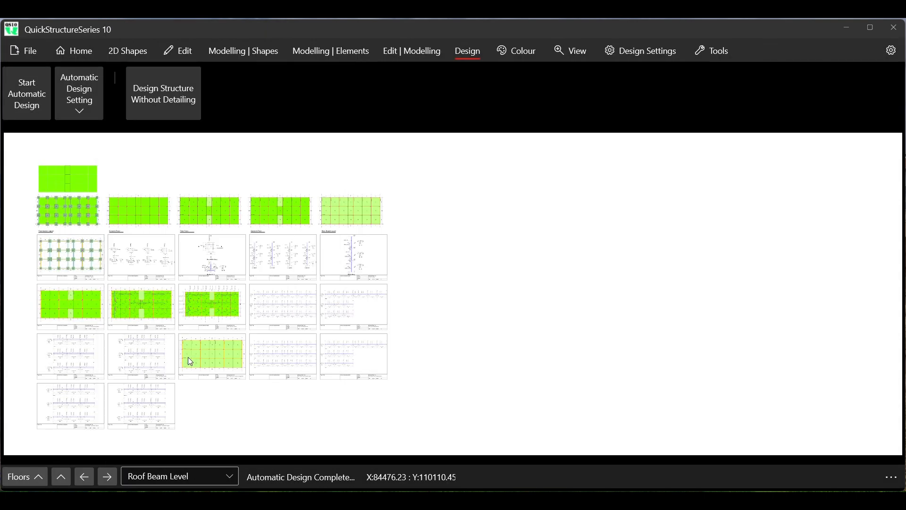
Examine the bar marks, bar groups and joined bars on the generated slab reinforcement detailing drawing
scroll(180, 304, "up", 10)
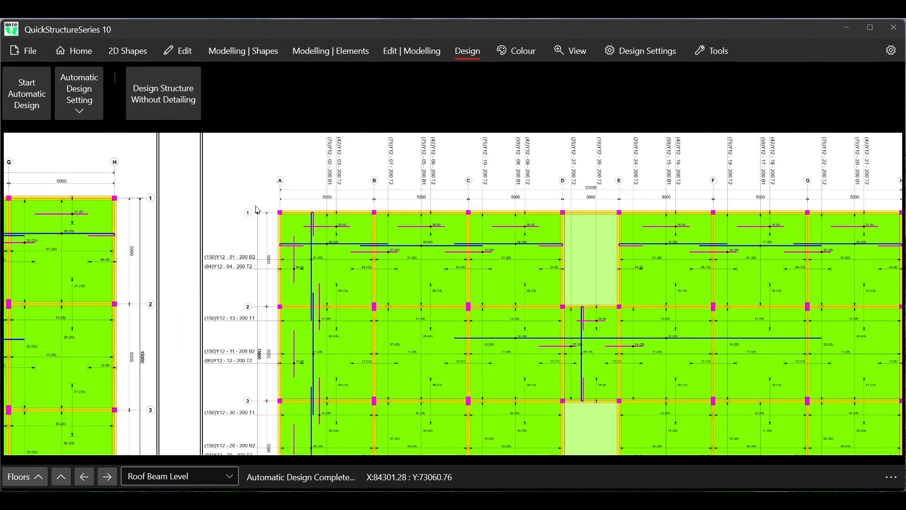
scroll(293, 295, "up", 3)
scroll(293, 295, "up", 4)
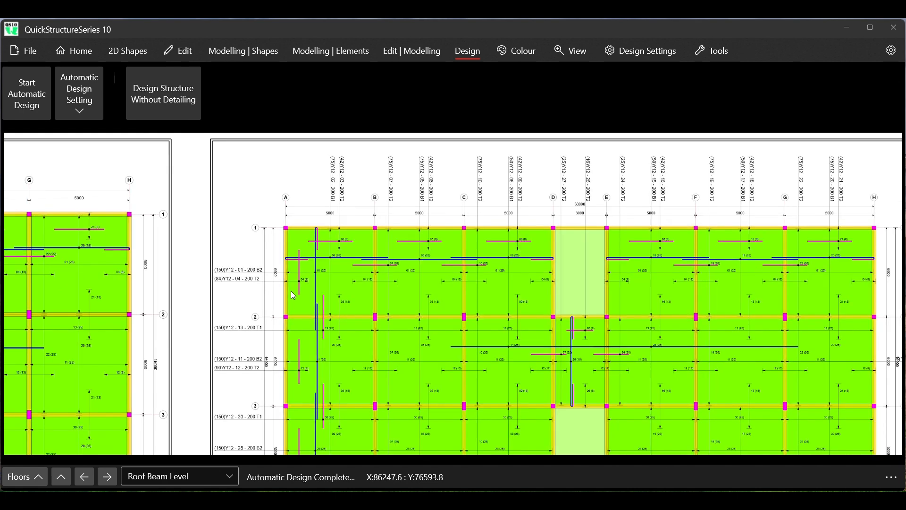
scroll(301, 220, "up", 2)
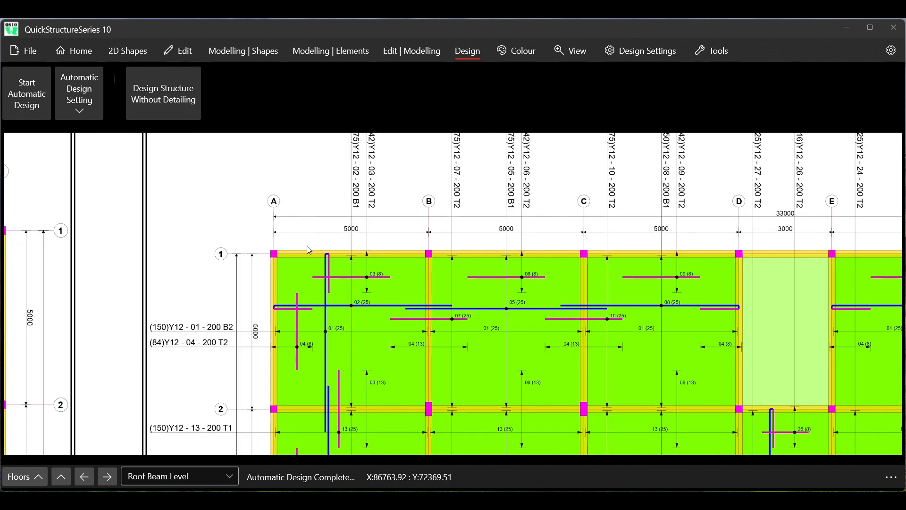
scroll(307, 352, "up", 2)
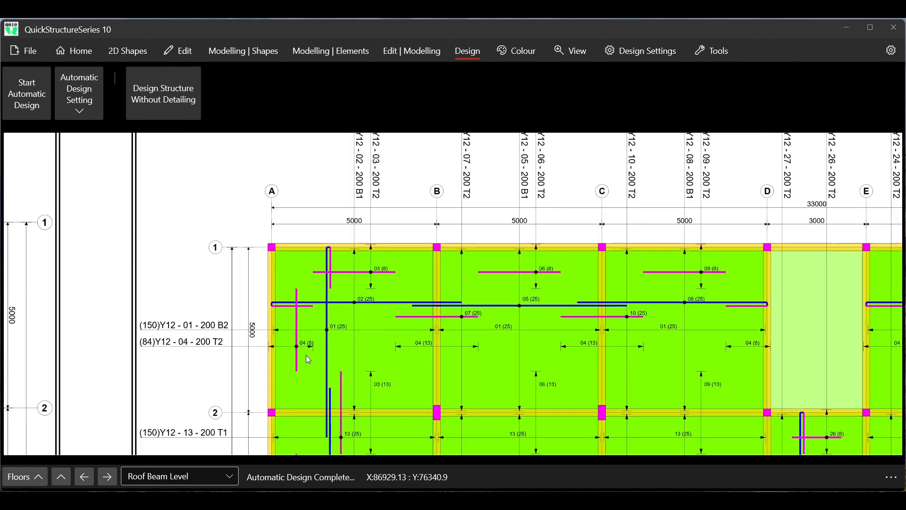
scroll(373, 327, "up", 1)
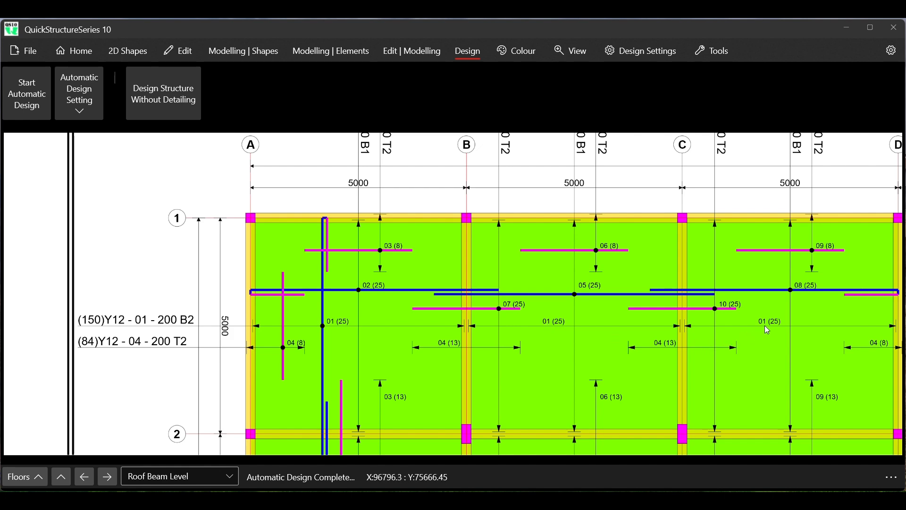
scroll(584, 319, "down", 1)
scroll(555, 314, "down", 3)
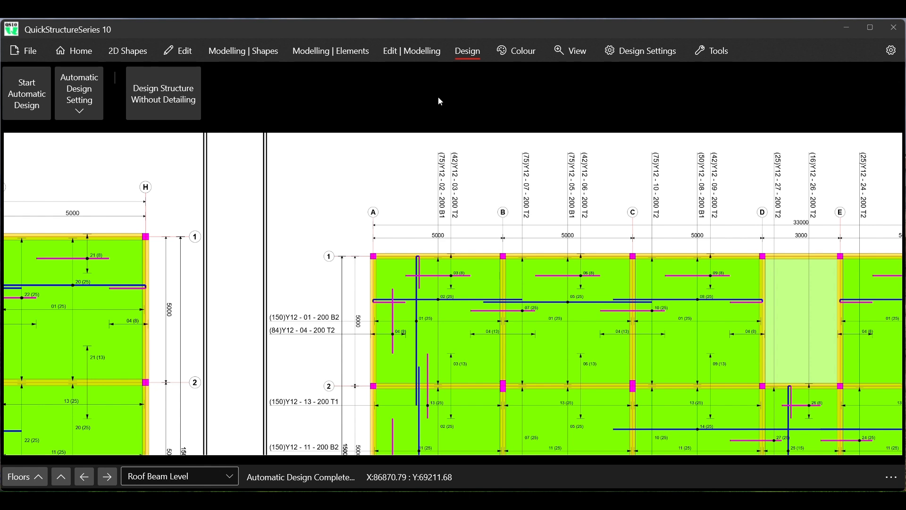
Review the slab detailing settings and compare them with the grouped bar marks in the slab drawing's bays between grids 1 and 2
left_click(642, 51)
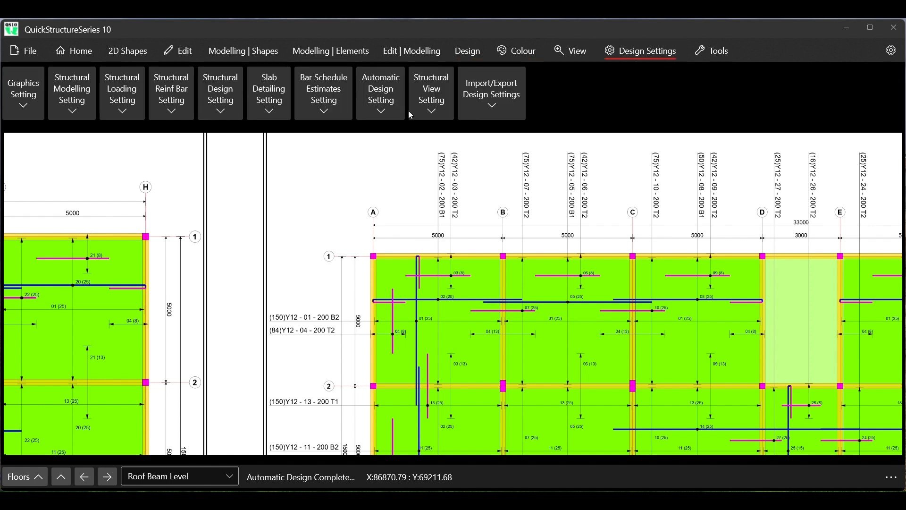
left_click(269, 105)
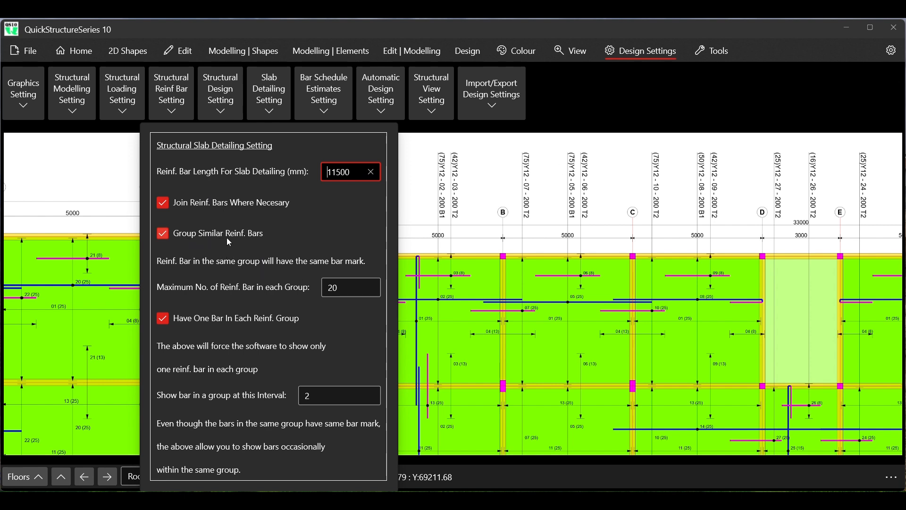
left_click(597, 107)
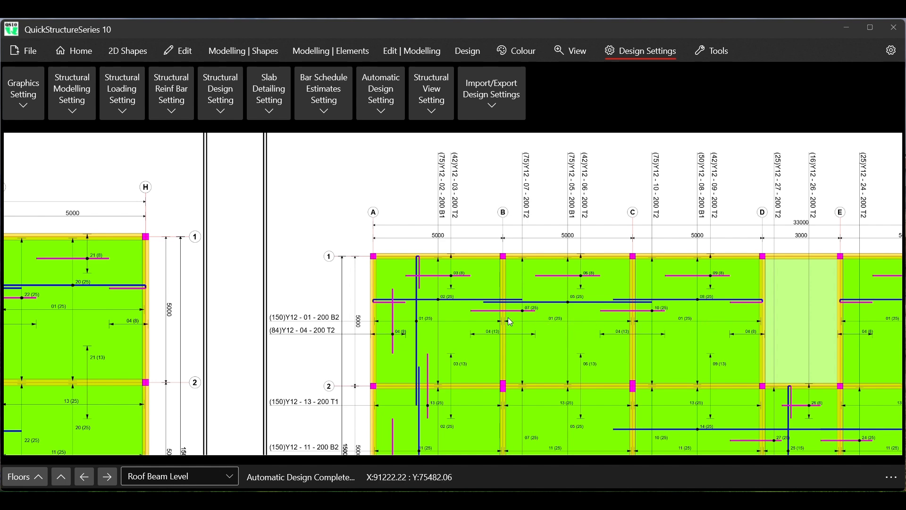
scroll(508, 318, "down", 5)
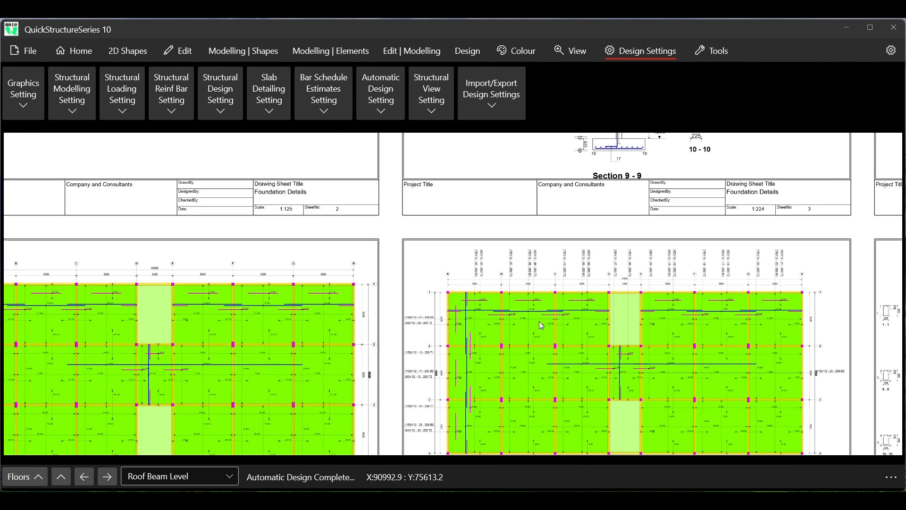
scroll(771, 322, "up", 5)
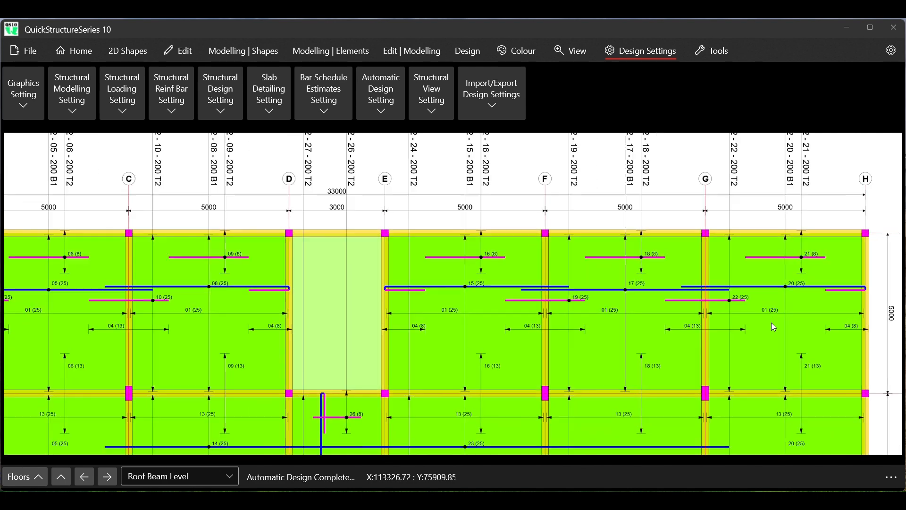
scroll(772, 322, "up", 1)
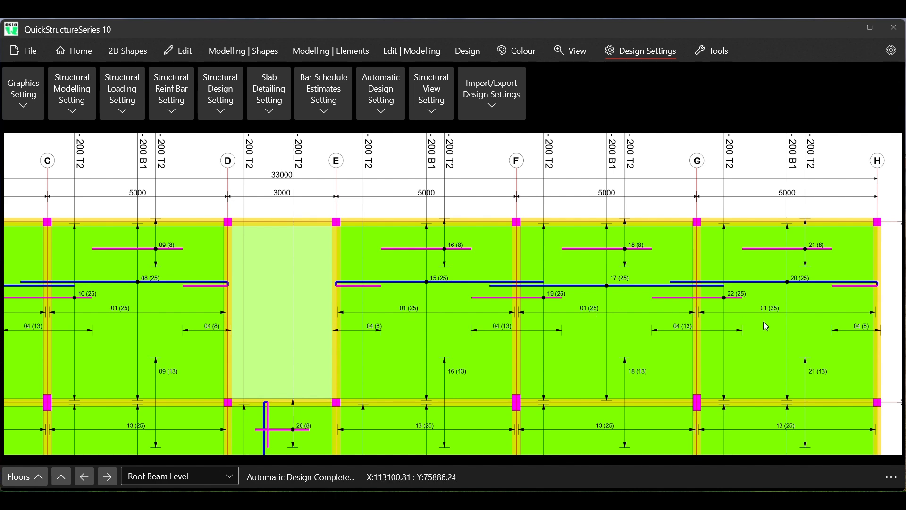
scroll(759, 314, "down", 2)
scroll(760, 314, "down", 2)
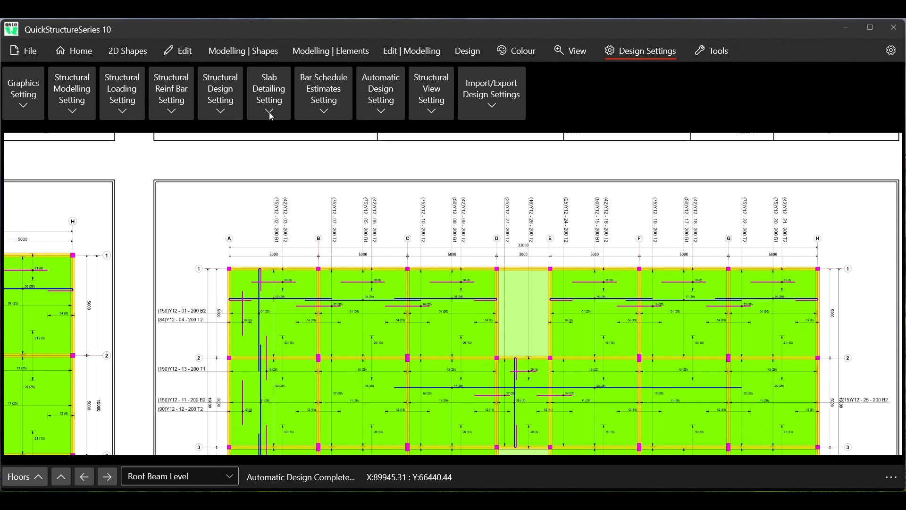
Recheck the slab detailing settings and examine the long bars and shared bar marks in the slab bays between grids 2 and 3
left_click(261, 98)
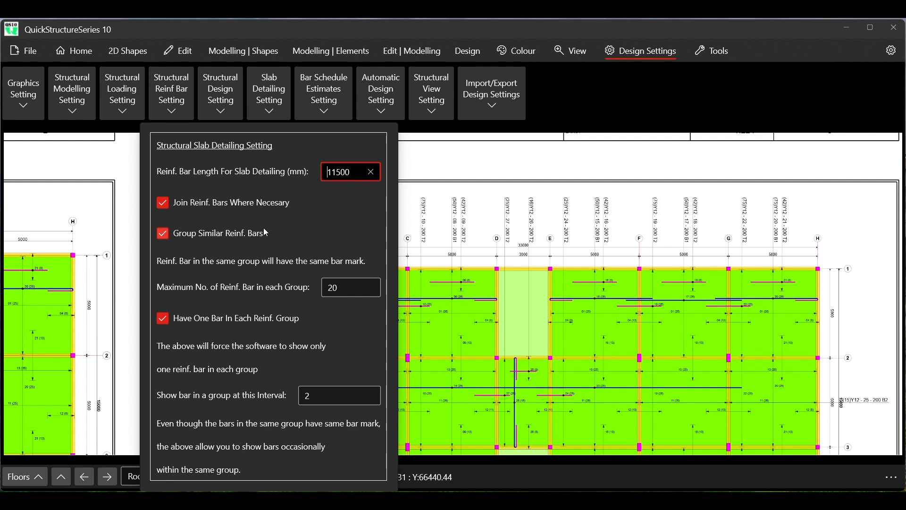
left_click(603, 104)
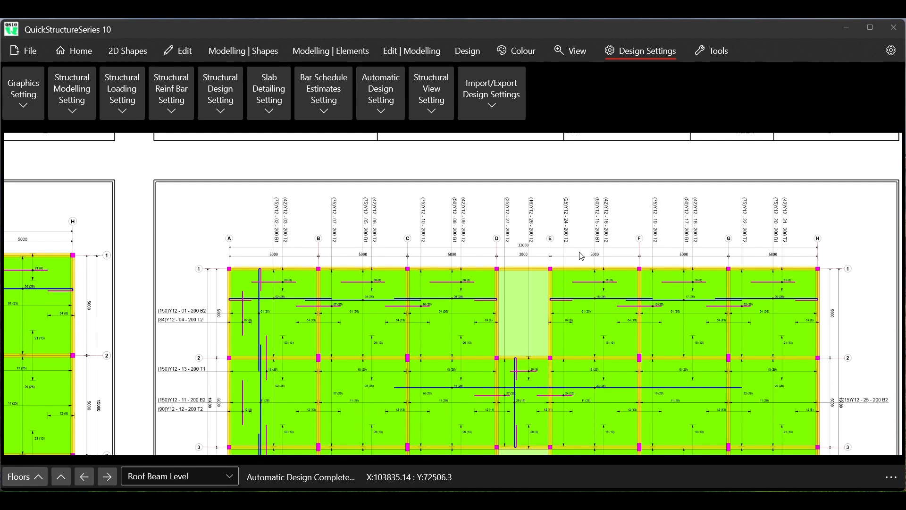
scroll(618, 420, "up", 5)
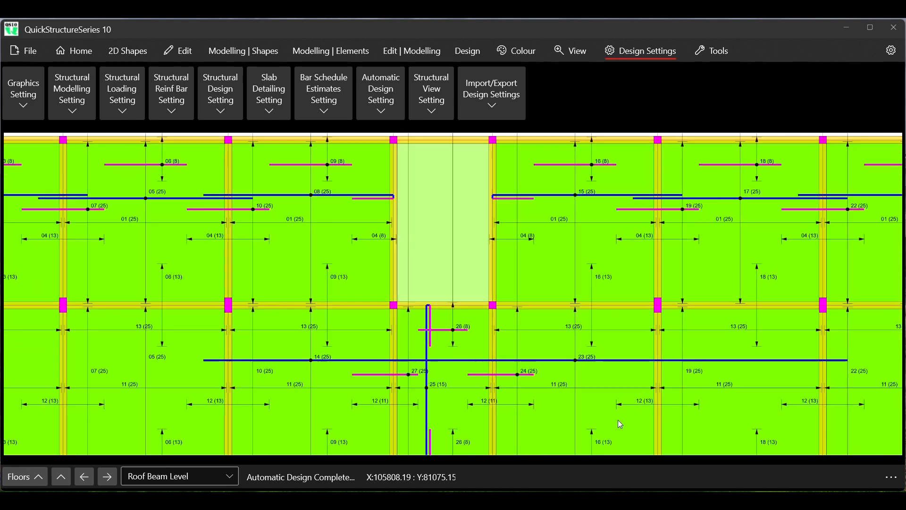
scroll(332, 294, "down", 4)
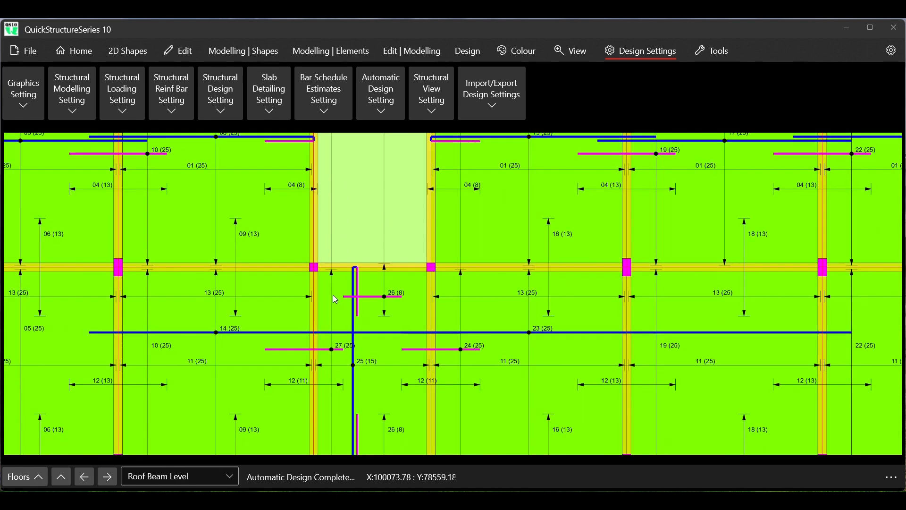
scroll(494, 424, "up", 2)
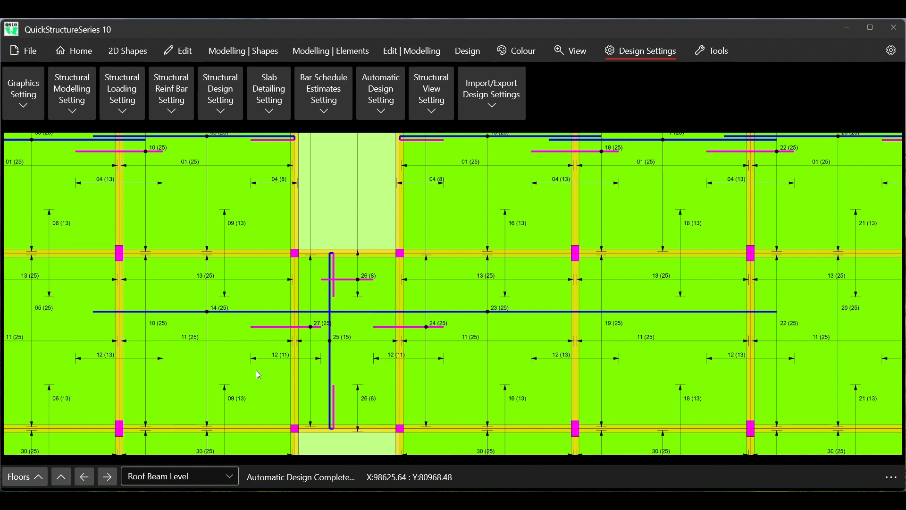
scroll(464, 357, "down", 4)
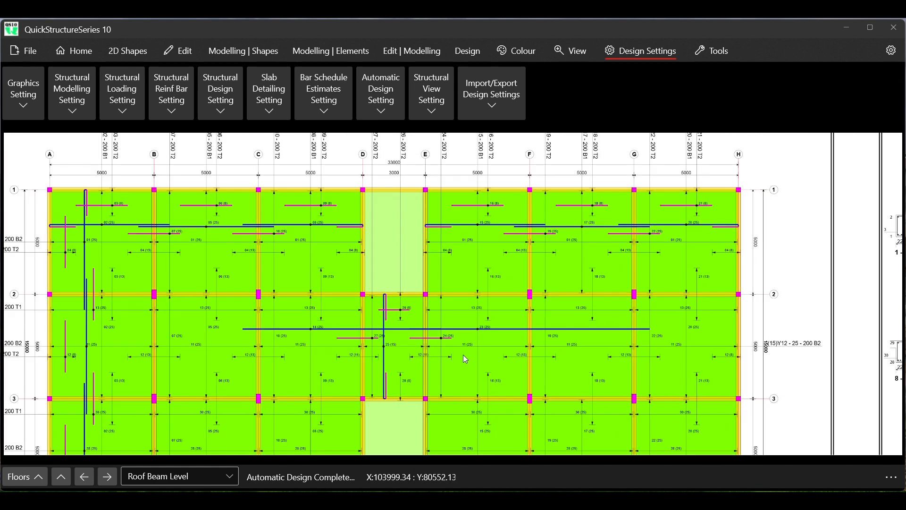
scroll(149, 238, "up", 2)
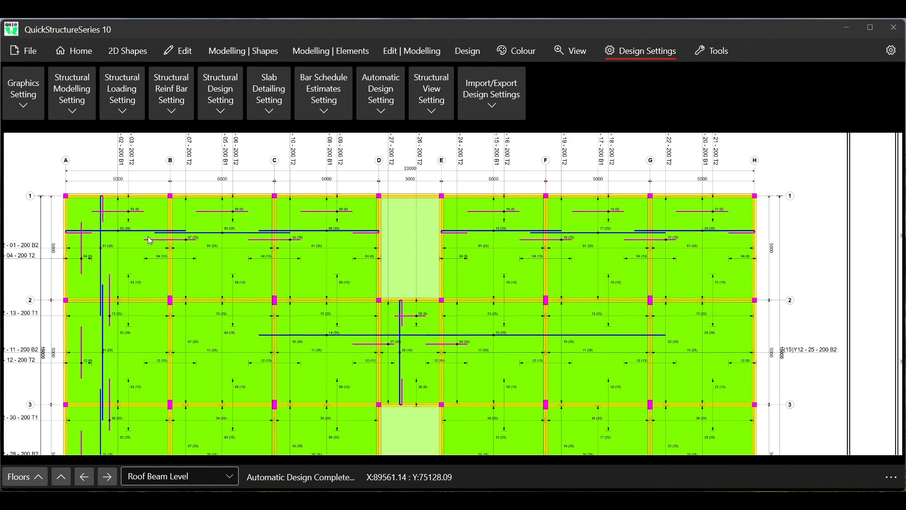
scroll(148, 236, "down", 3)
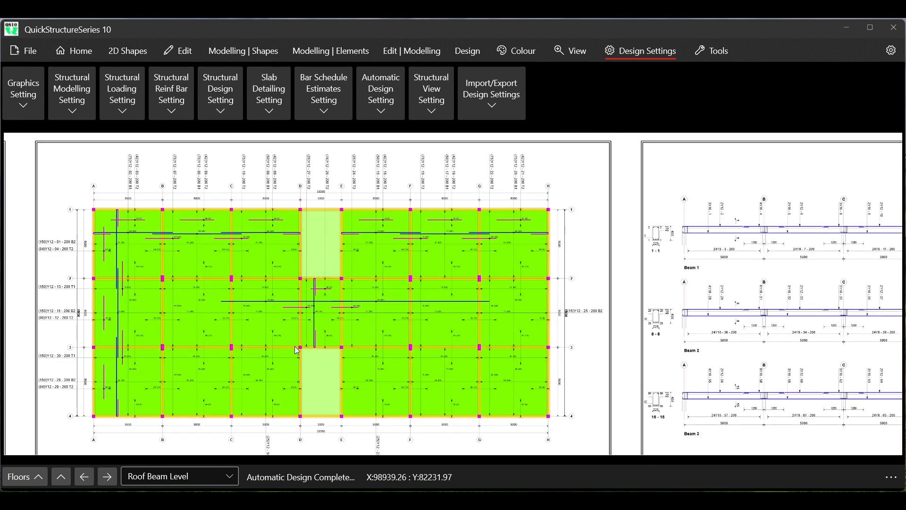
scroll(286, 315, "up", 4)
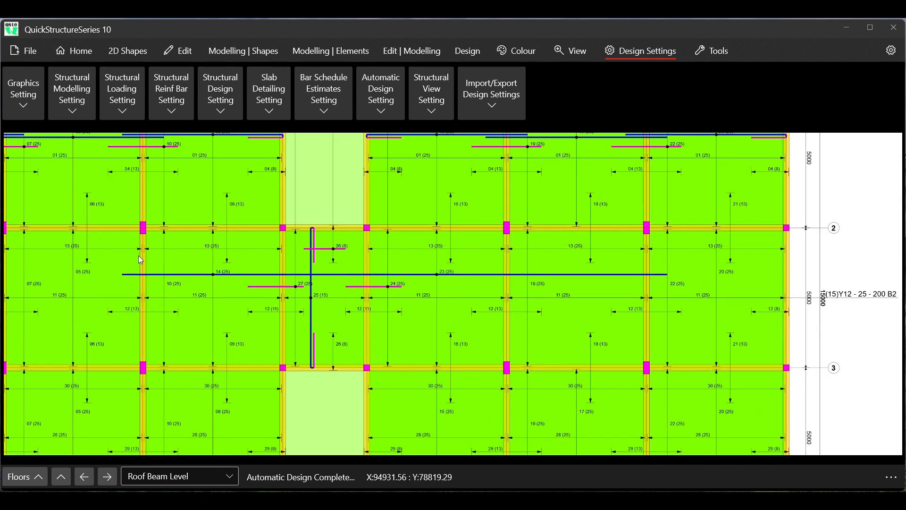
scroll(149, 311, "up", 1)
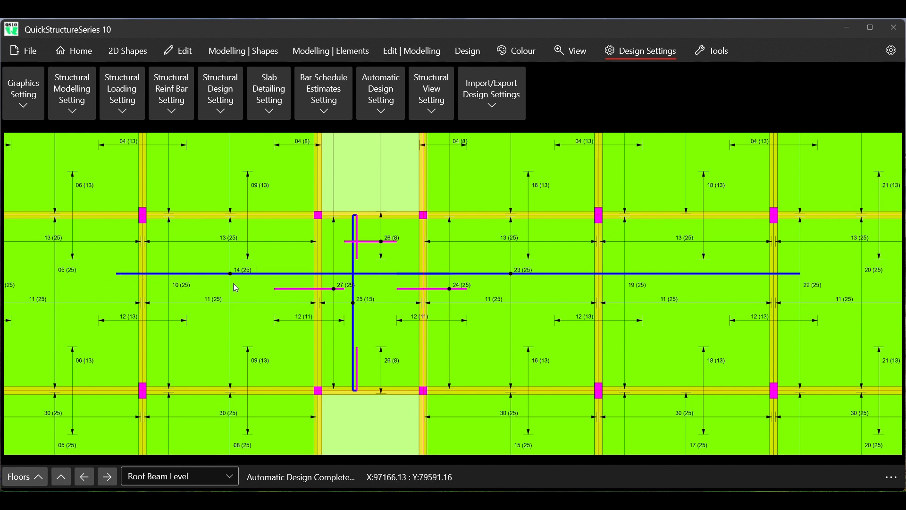
scroll(500, 316, "down", 2)
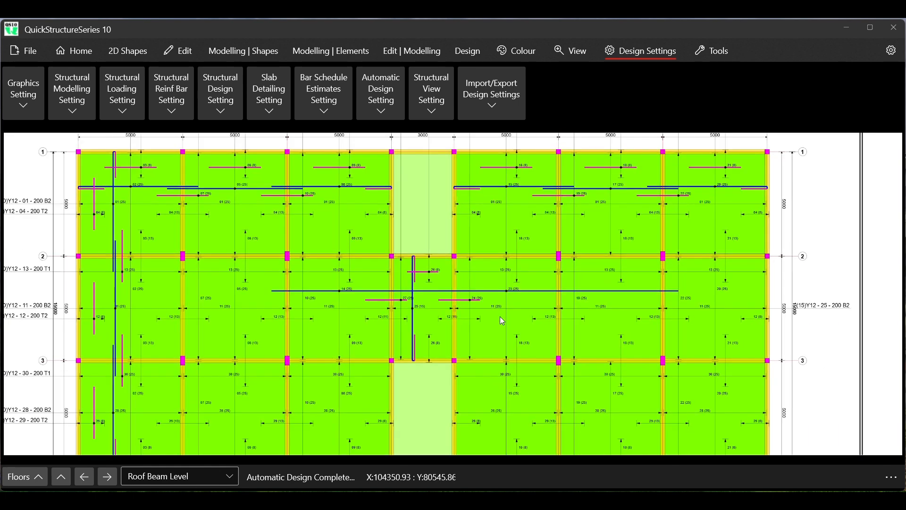
scroll(500, 316, "down", 1)
Review the bar joining and grouping options once more against the complete slab reinforcement layout
left_click(270, 110)
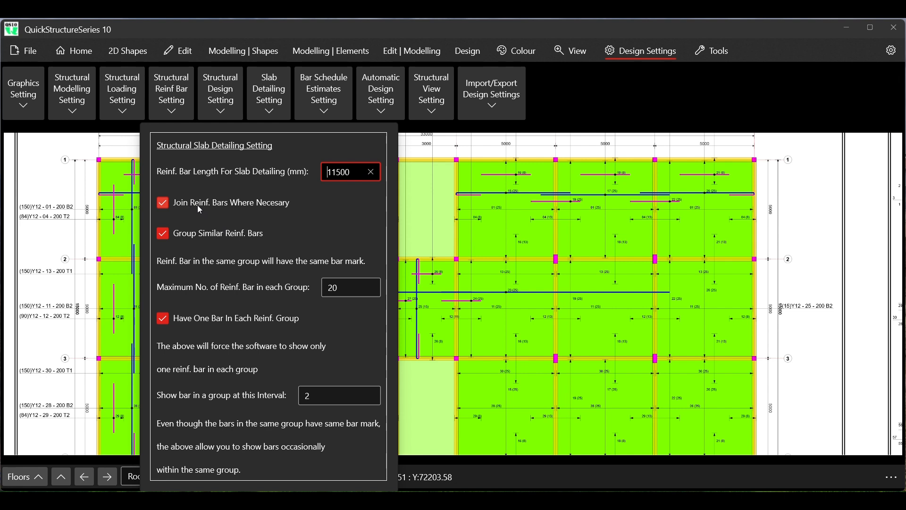
left_click(592, 108)
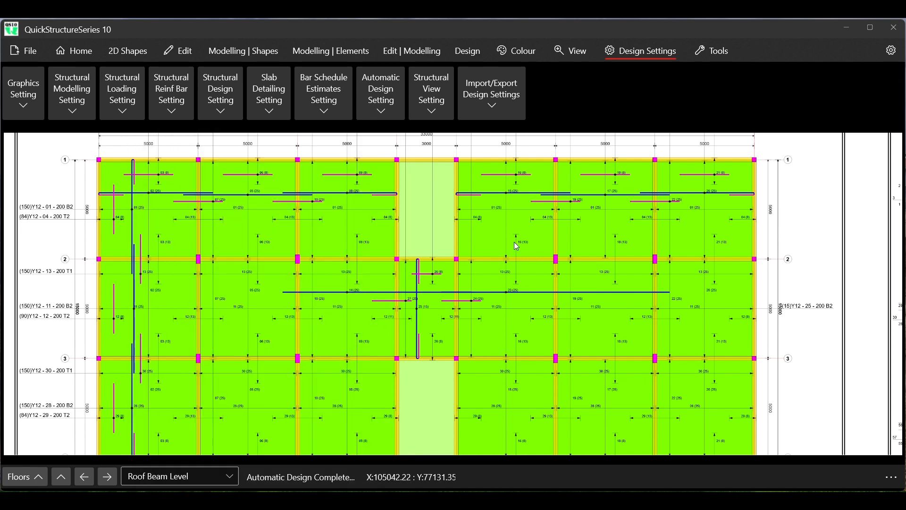
scroll(515, 244, "down", 1)
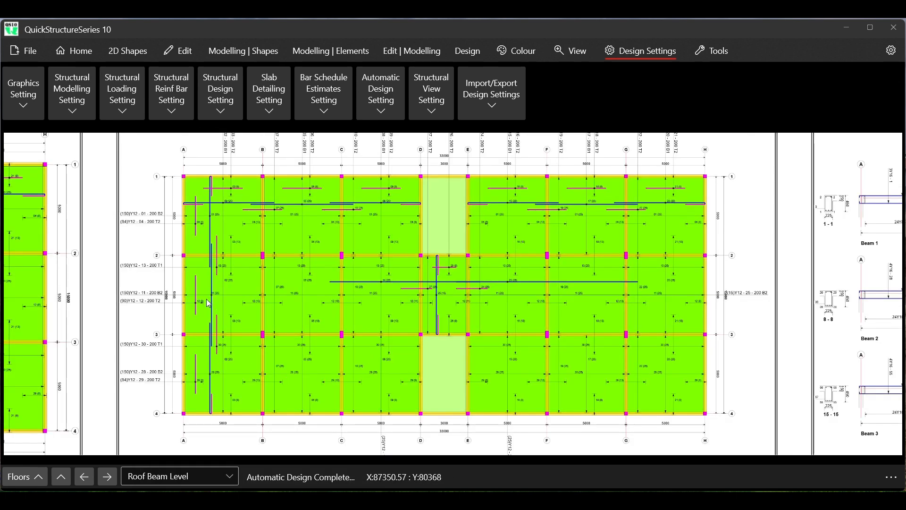
scroll(208, 303, "up", 1)
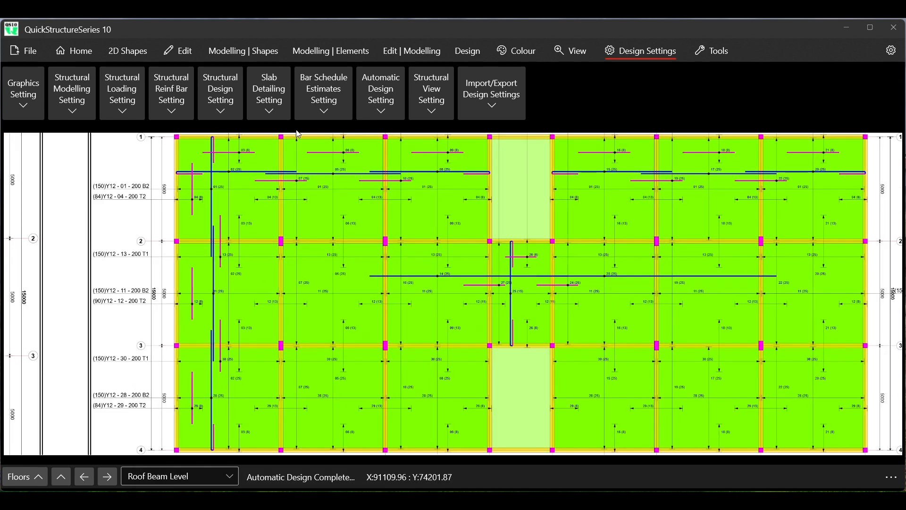
Turn off joining of reinforcement bars and grouping of similar bars in the slab detailing settings
left_click(259, 113)
left_click(173, 207)
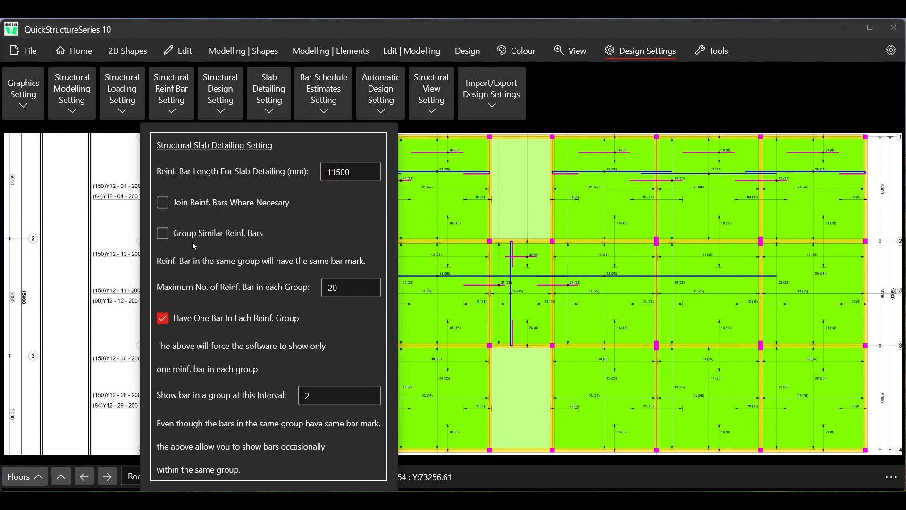
left_click(585, 81)
Check the automatic design settings and rerun the automatic building design, declining to save or export the design documents
left_click(463, 52)
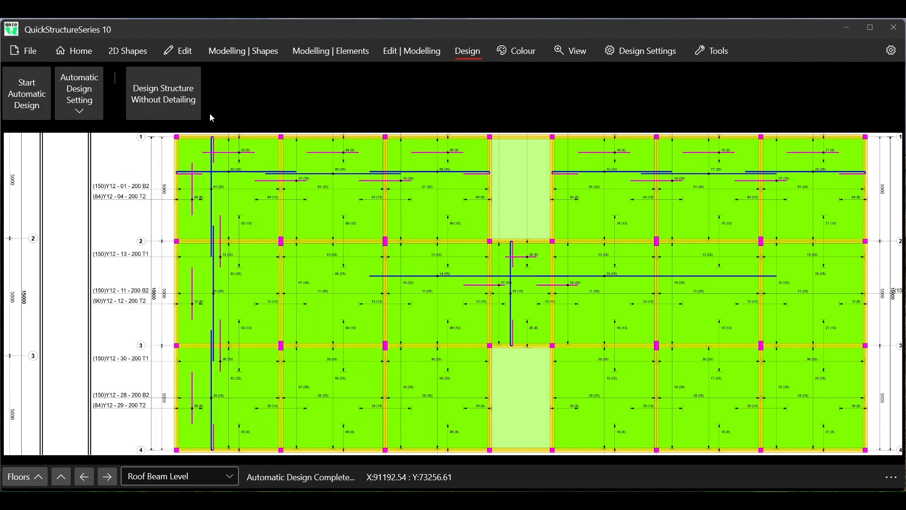
left_click(83, 105)
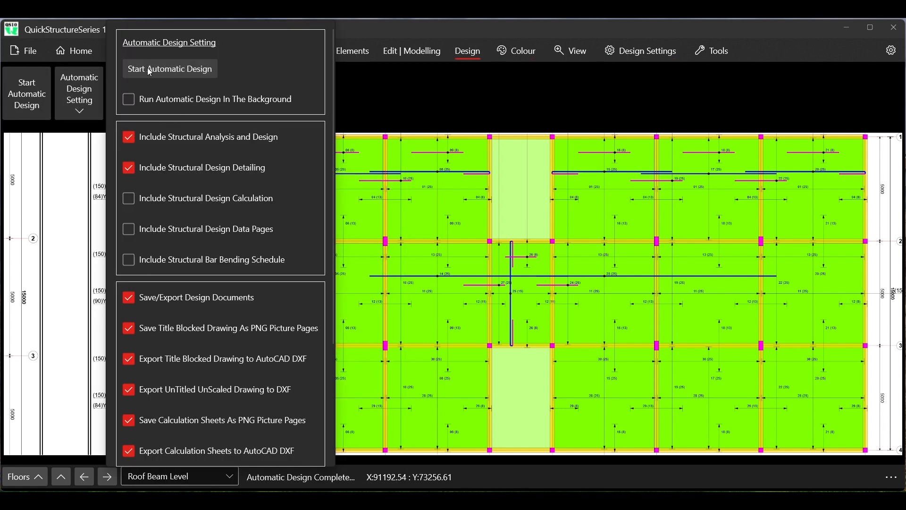
left_click(17, 116)
left_click(19, 108)
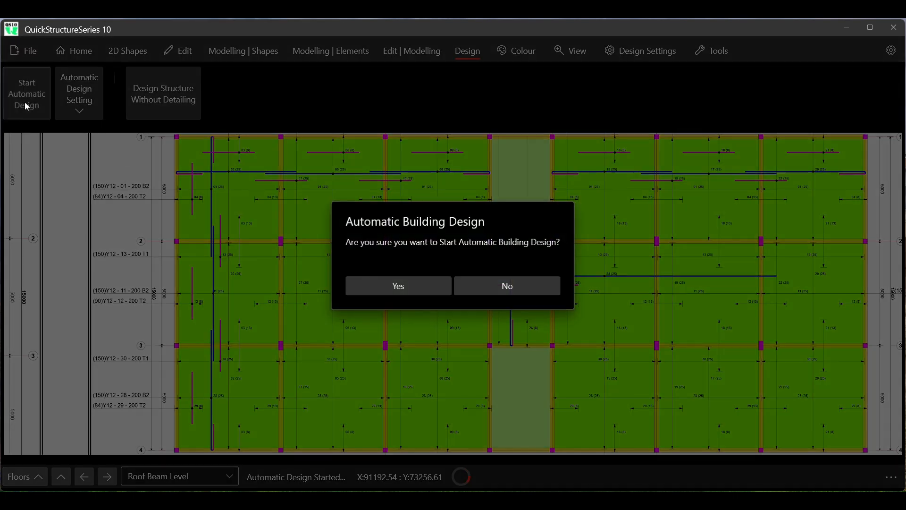
left_click(387, 286)
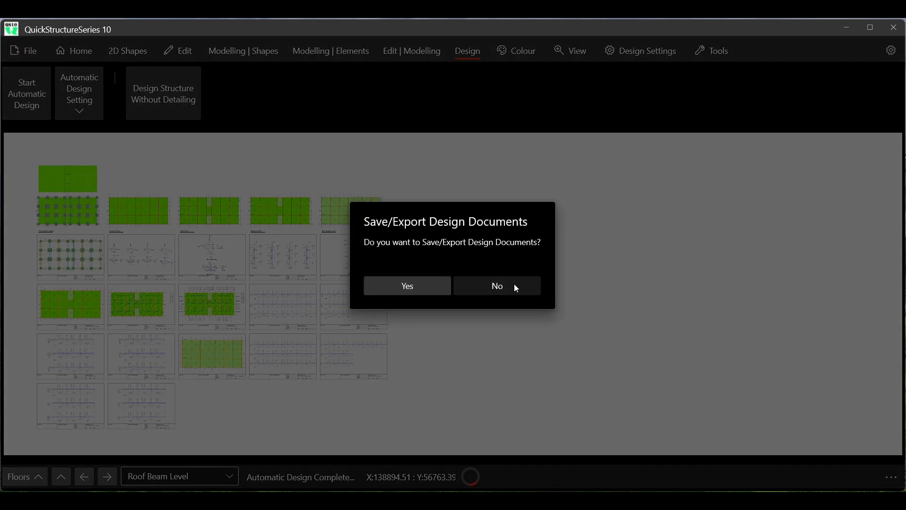
left_click(513, 287)
Examine the individual bar marks and bar layout on the regenerated first floor slab details drawing
scroll(184, 300, "up", 5)
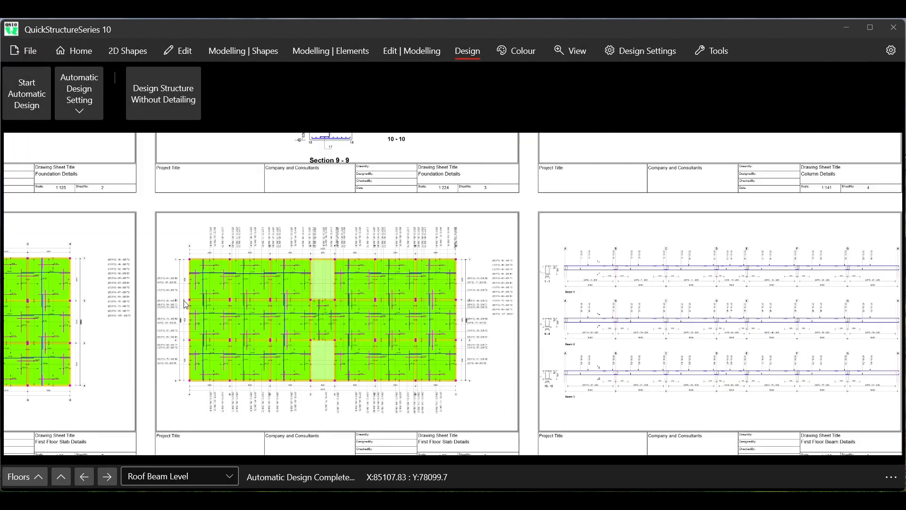
scroll(185, 305, "up", 1)
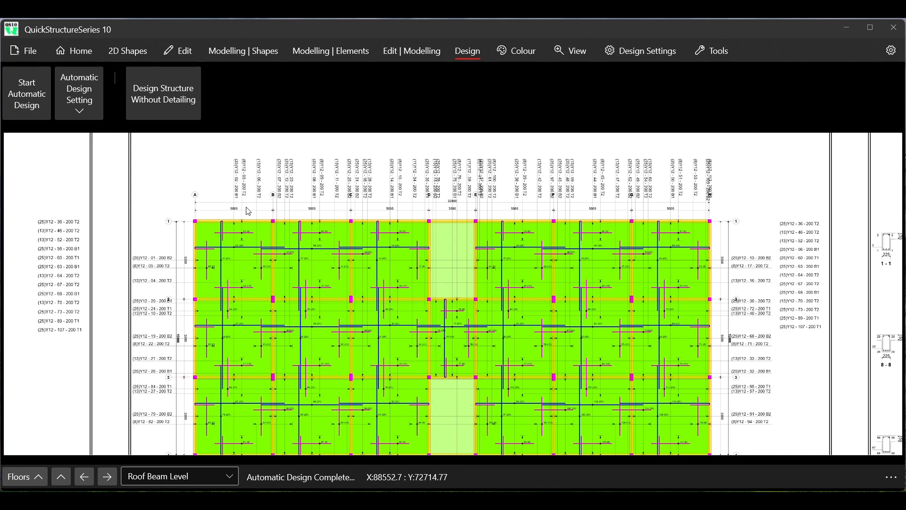
scroll(205, 273, "up", 3)
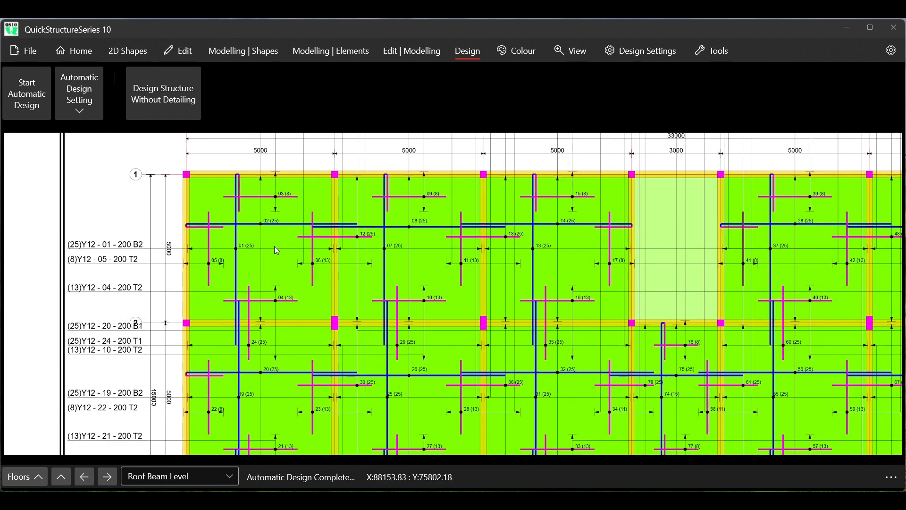
scroll(276, 251, "down", 1)
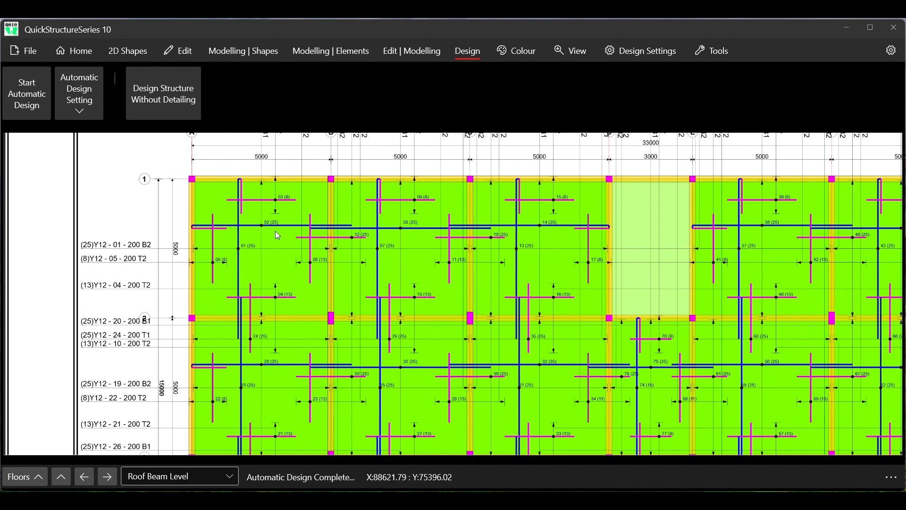
scroll(222, 217, "down", 5)
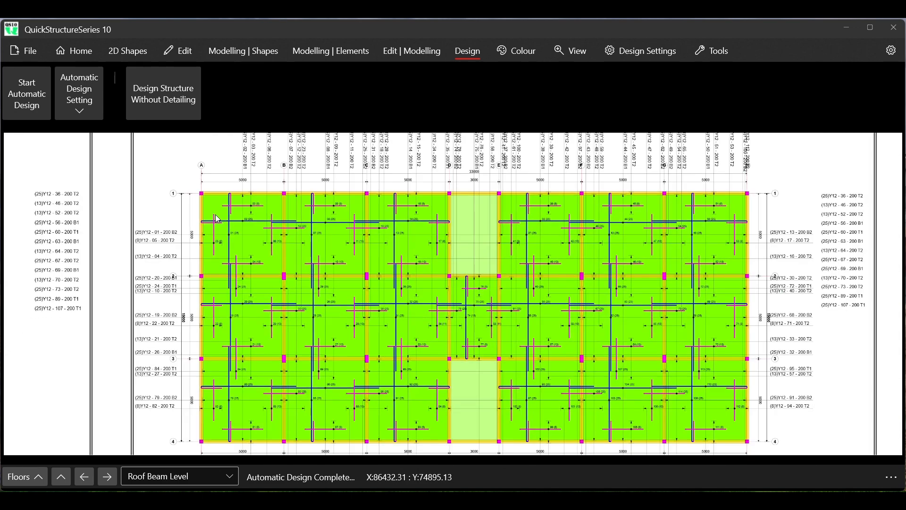
scroll(359, 376, "up", 5)
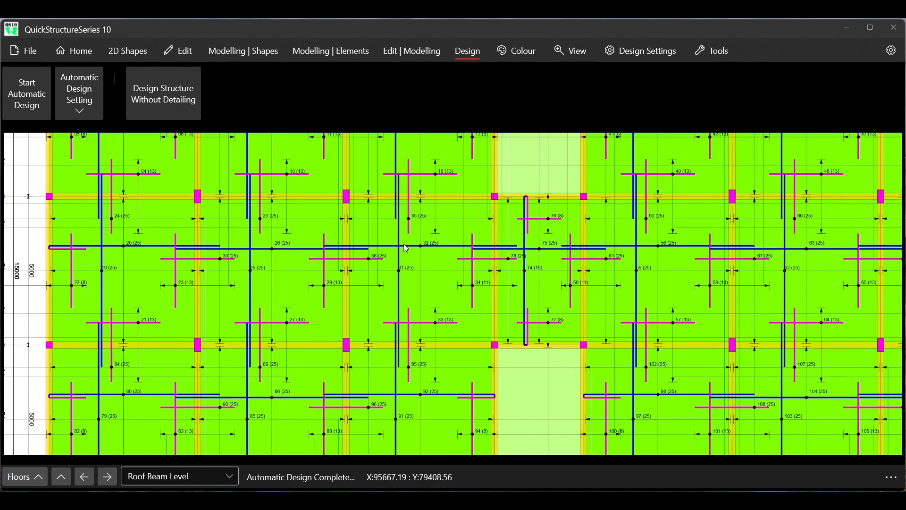
scroll(375, 264, "down", 5)
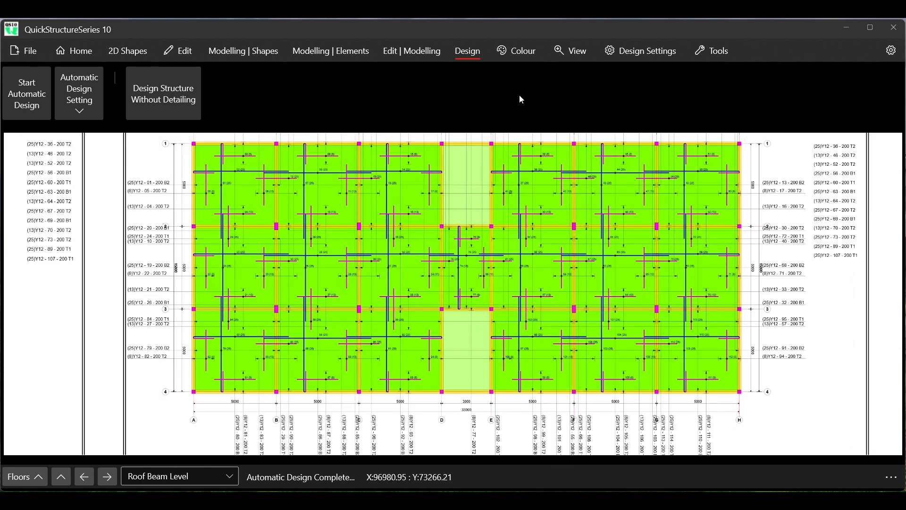
scroll(393, 251, "down", 5)
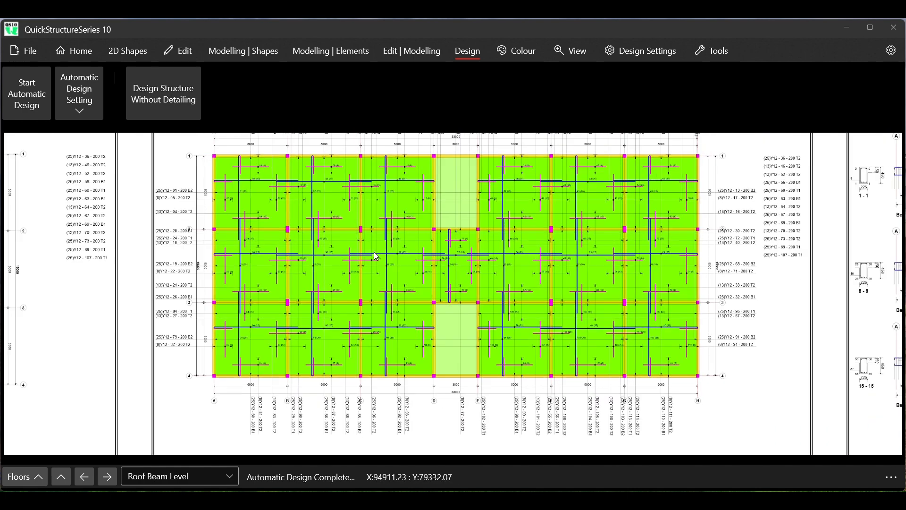
Examine the separate bar marks and callouts around the ungrouped first floor slab details drawing
scroll(375, 252, "down", 2)
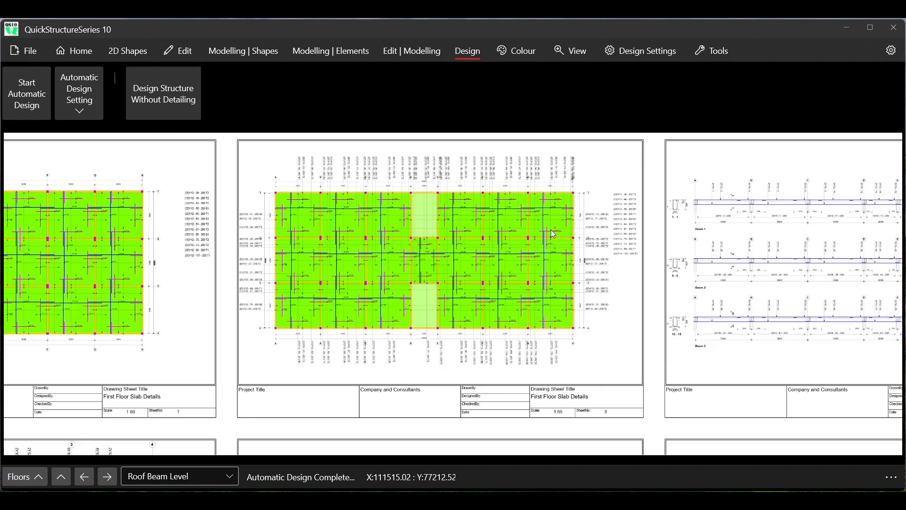
scroll(623, 198, "up", 1)
scroll(627, 200, "up", 2)
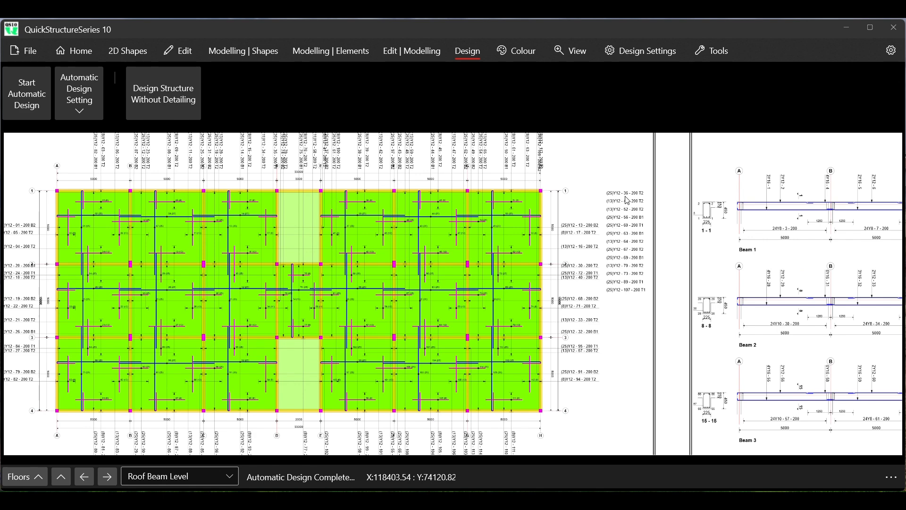
scroll(505, 223, "down", 1)
scroll(505, 229, "down", 1)
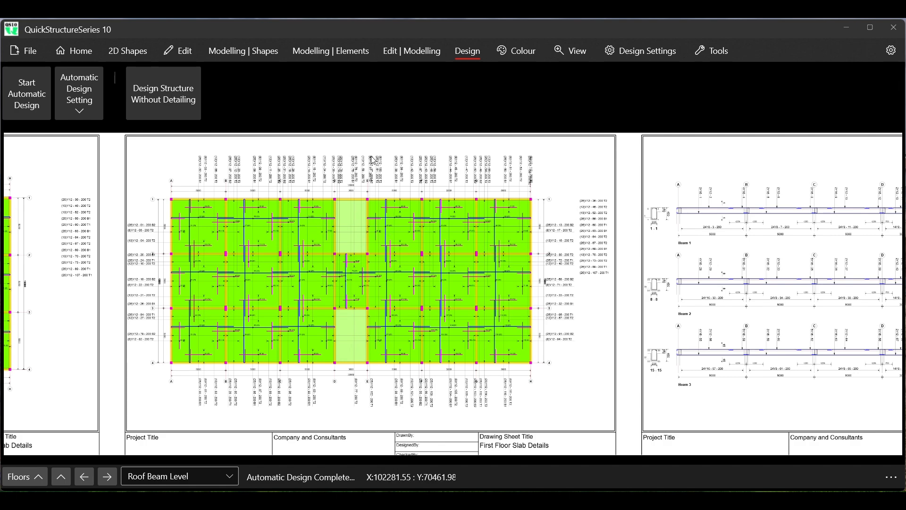
scroll(359, 163, "up", 3)
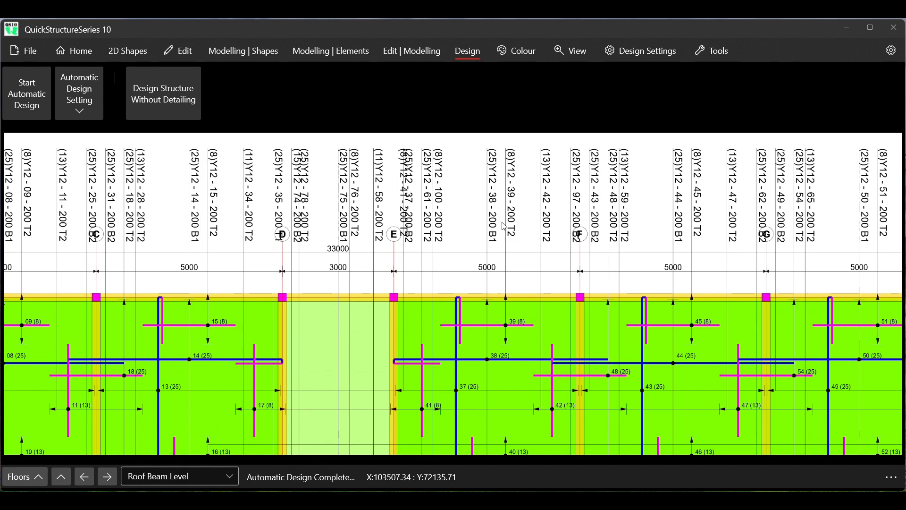
scroll(504, 226, "down", 2)
scroll(504, 226, "down", 2)
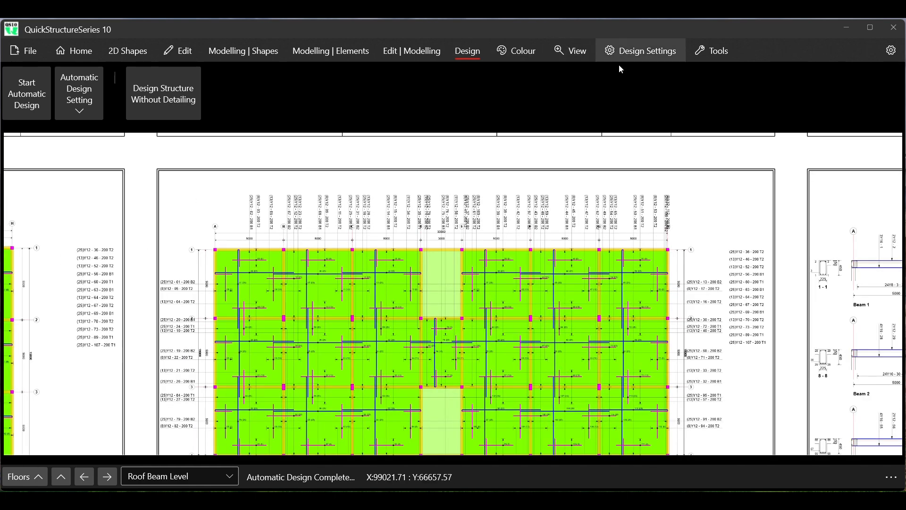
Turn on grouping of similar reinforcement bars in the slab detailing settings, with a maximum of 3 bars per group
left_click(635, 53)
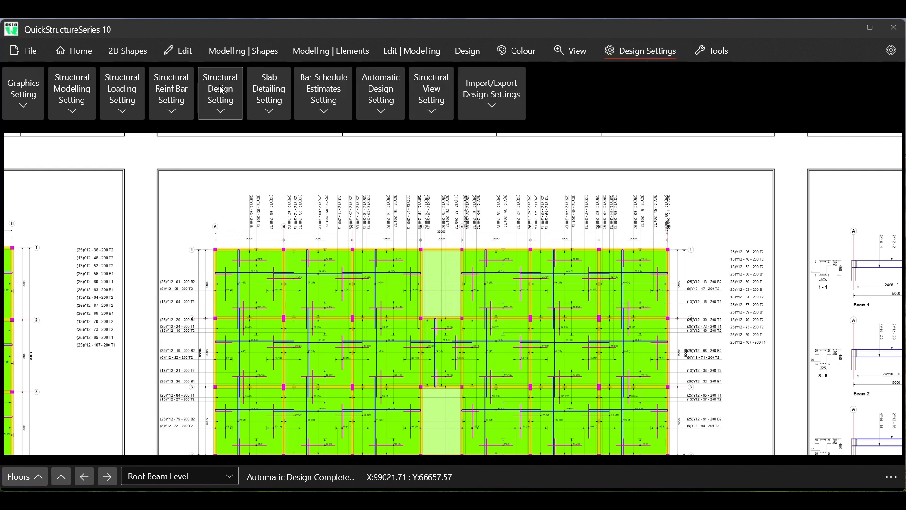
left_click(265, 103)
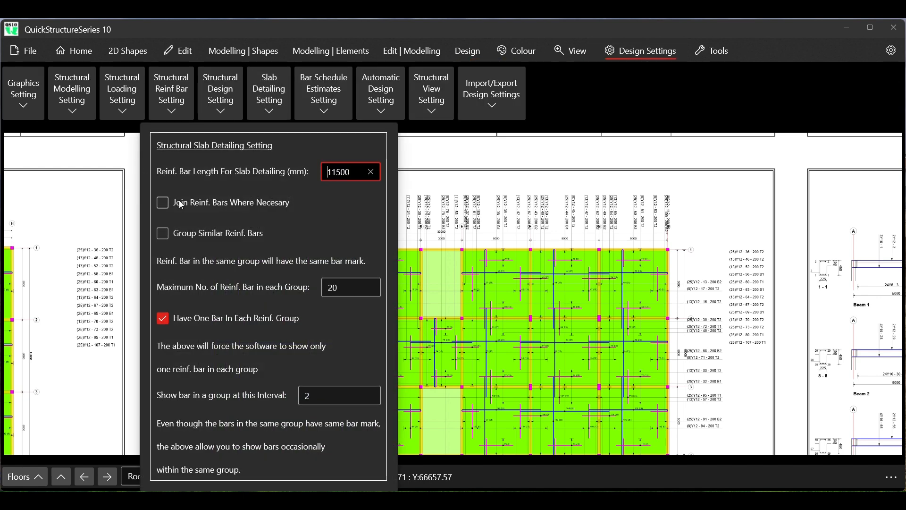
left_click(163, 234)
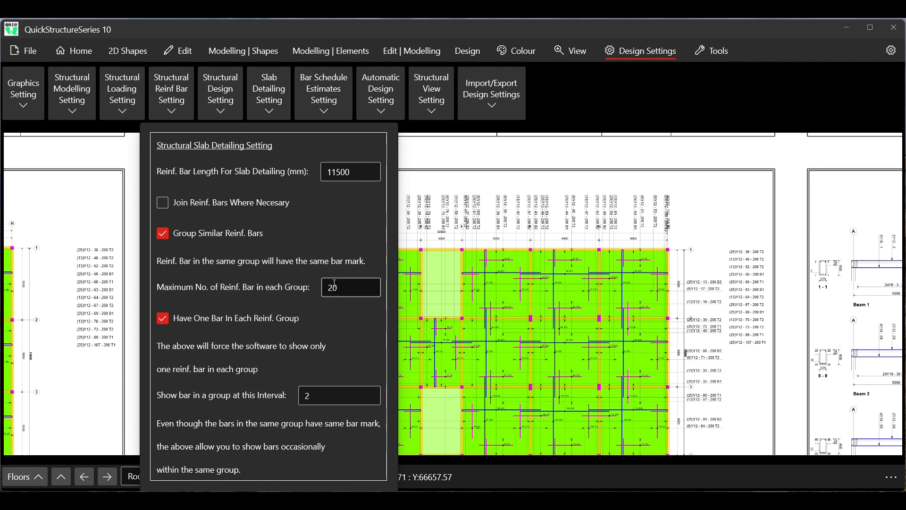
left_click_drag(339, 289, 323, 292)
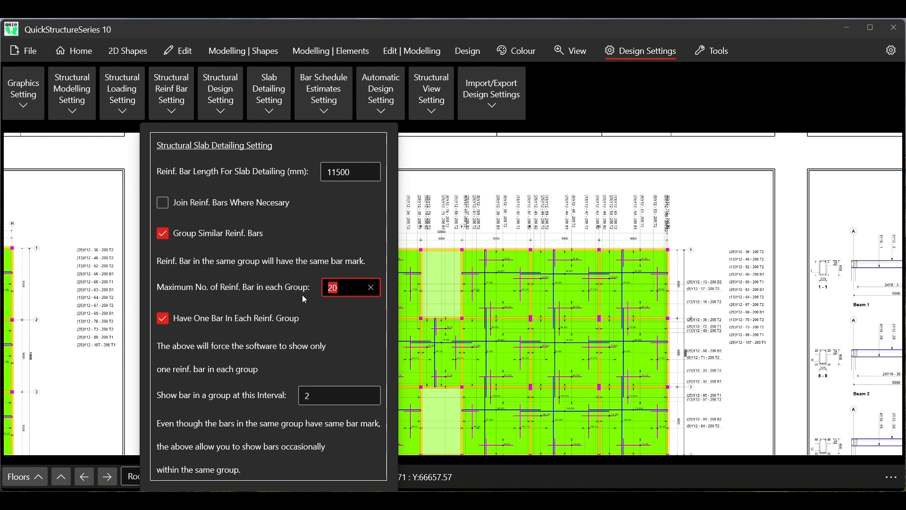
type("5")
left_click(594, 127)
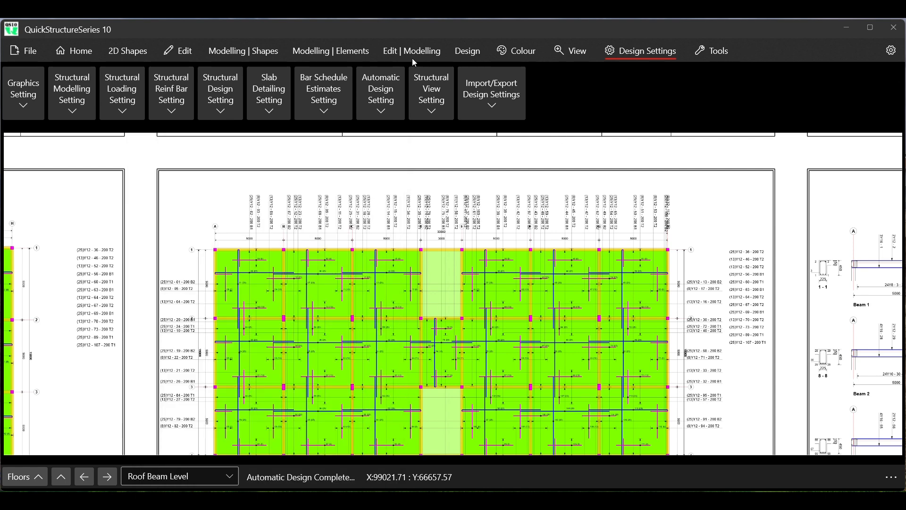
Rerun the automatic building design with groups of up to 3 bars, declining to save or export the design documents
left_click(459, 57)
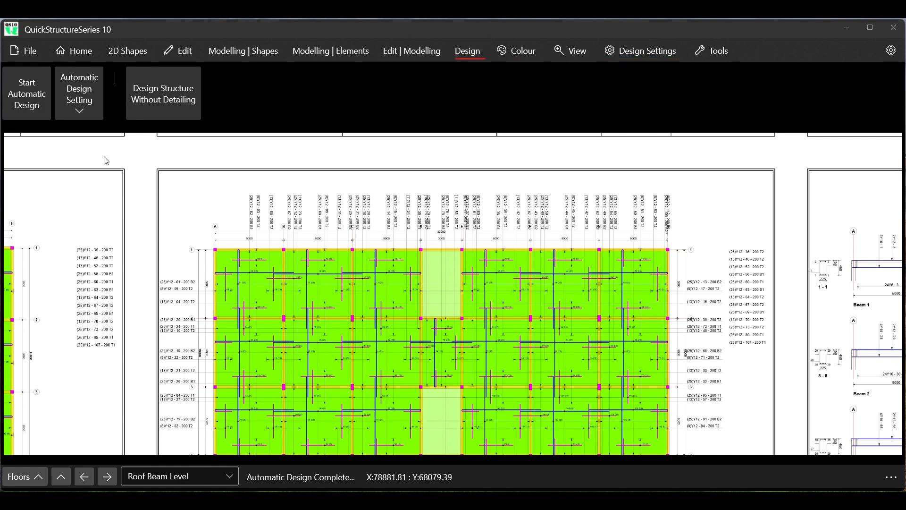
left_click(26, 93)
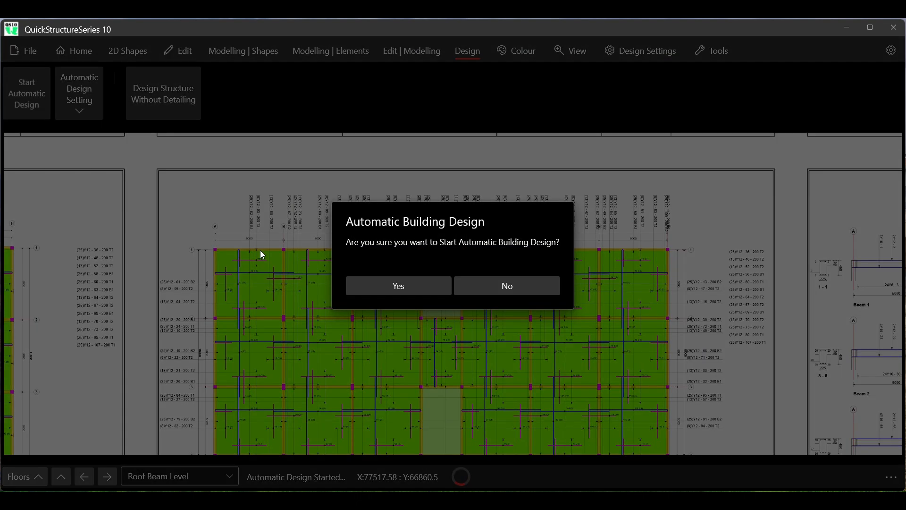
left_click(390, 291)
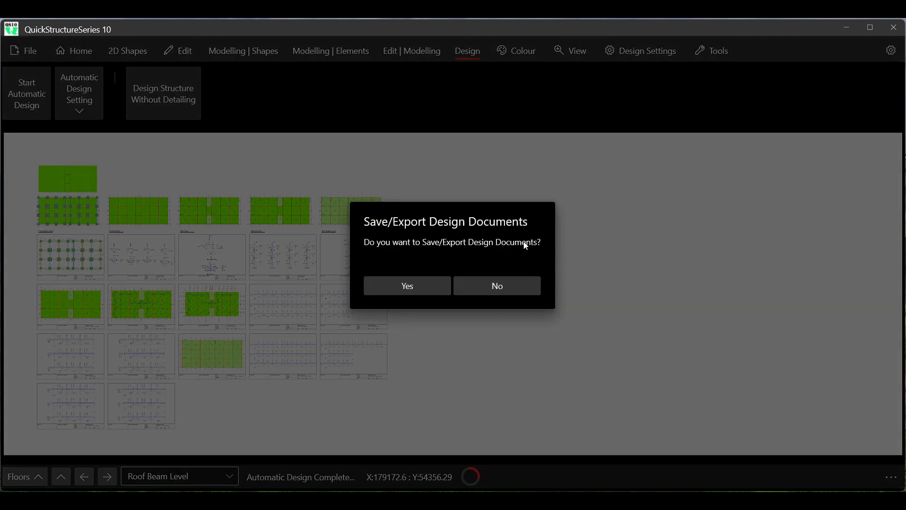
left_click(486, 285)
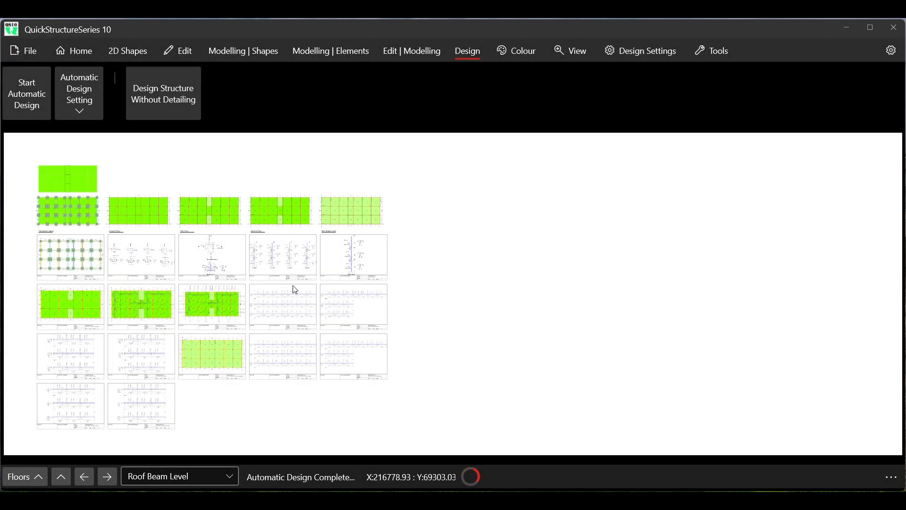
Examine how the grouped bars share bar marks across the slab panels on the regenerated first floor slab details drawing
scroll(182, 302, "up", 5)
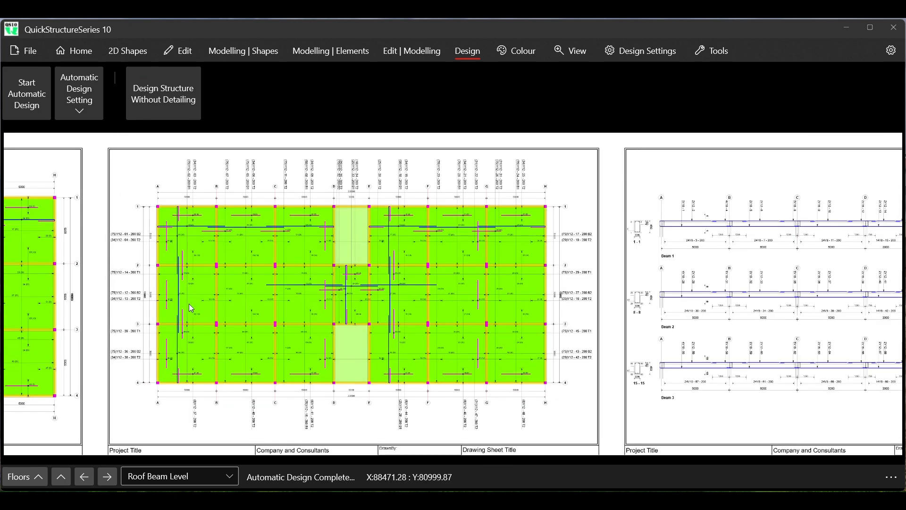
scroll(203, 227, "up", 4)
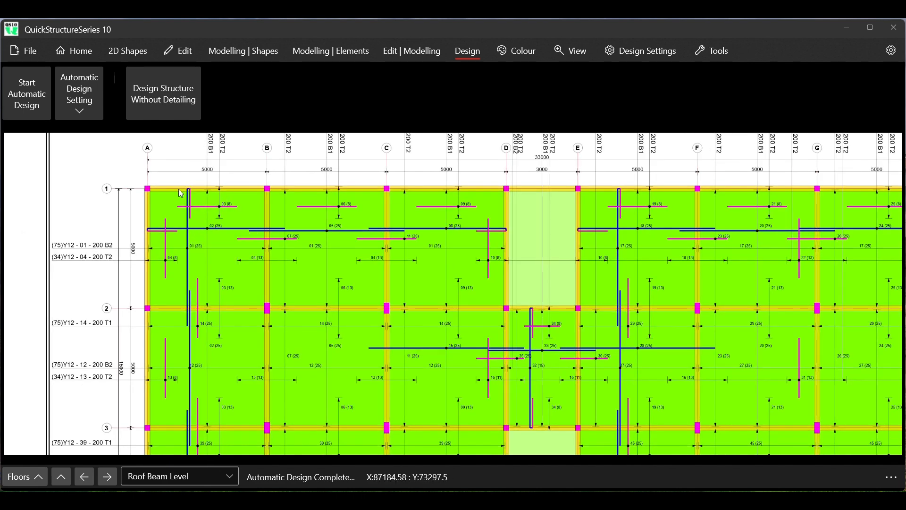
scroll(191, 232, "down", 1)
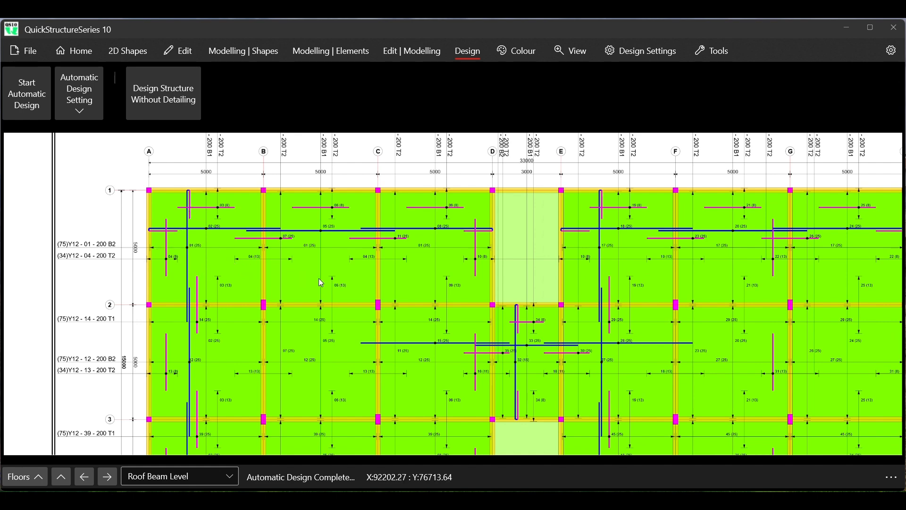
scroll(320, 244, "up", 1)
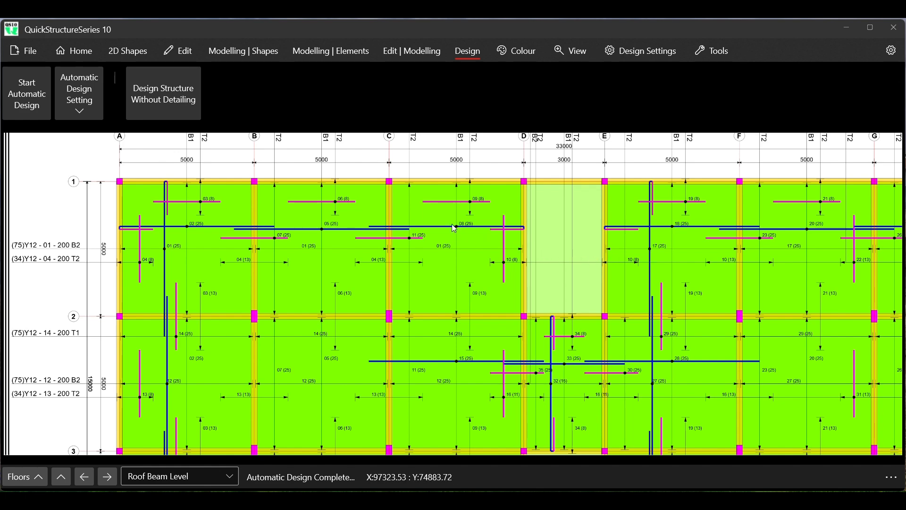
scroll(361, 230, "down", 1)
scroll(362, 230, "down", 1)
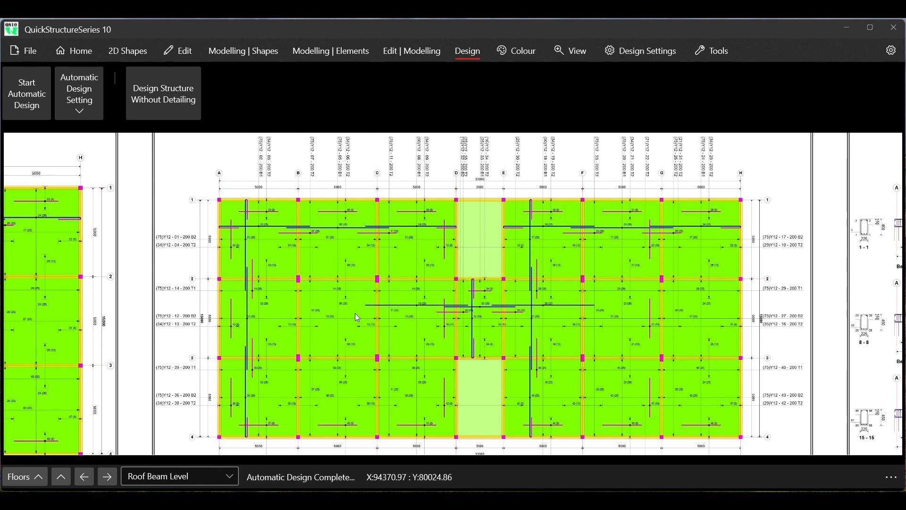
scroll(339, 323, "down", 1)
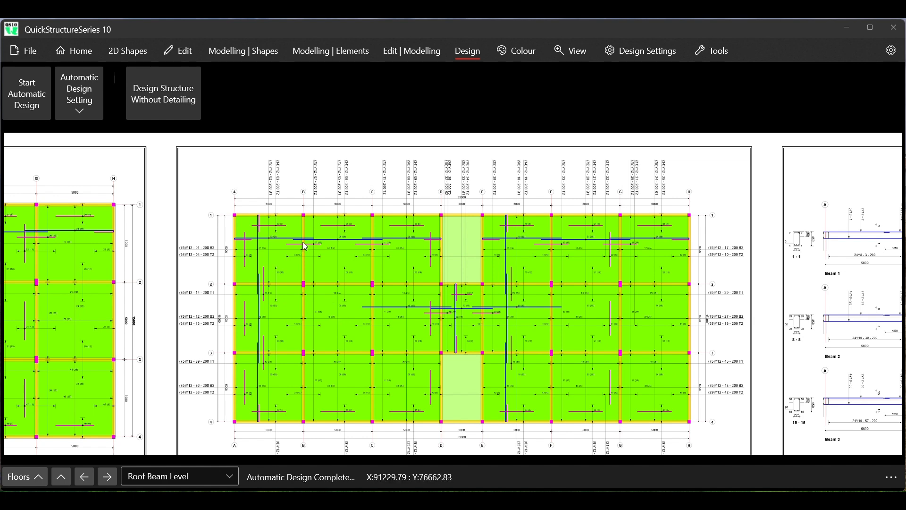
Inspect the grouped bar callouts along the gridlines and the bars around the central bay between grids D and E
scroll(259, 168, "up", 2)
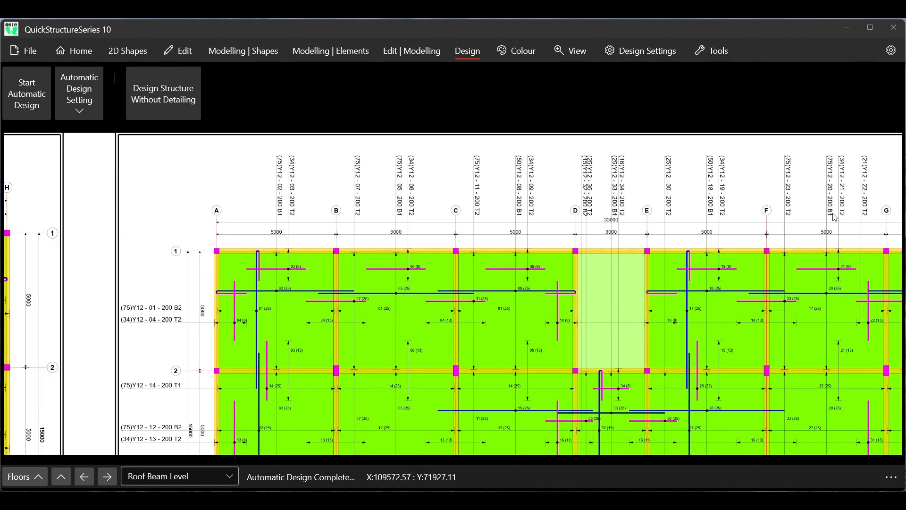
scroll(341, 205, "down", 3)
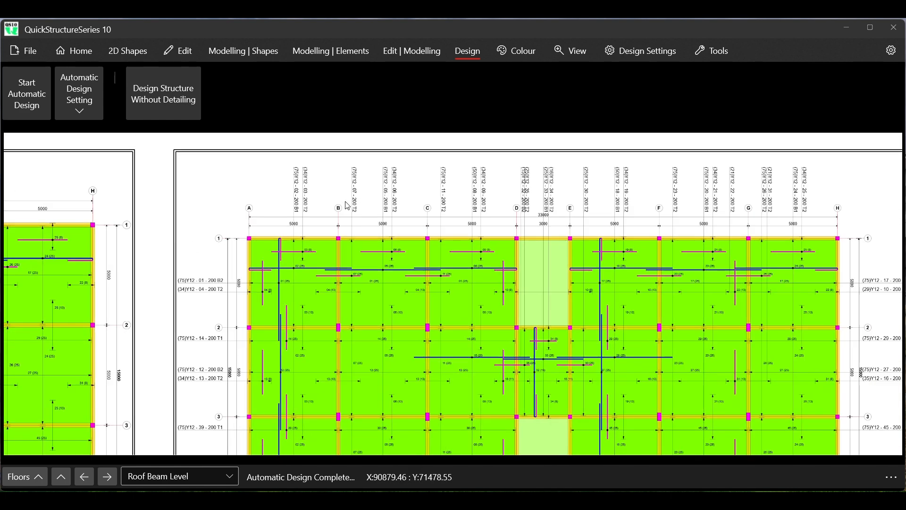
scroll(352, 314, "up", 2)
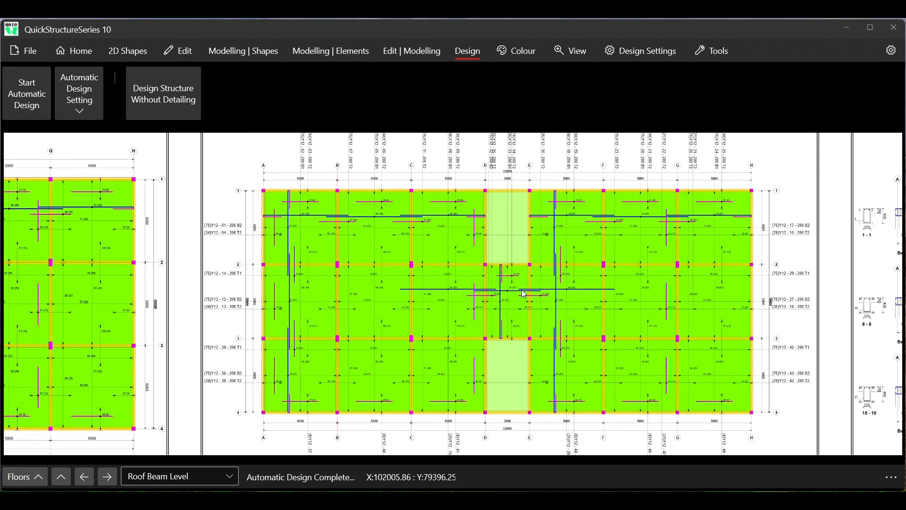
scroll(517, 294, "up", 3)
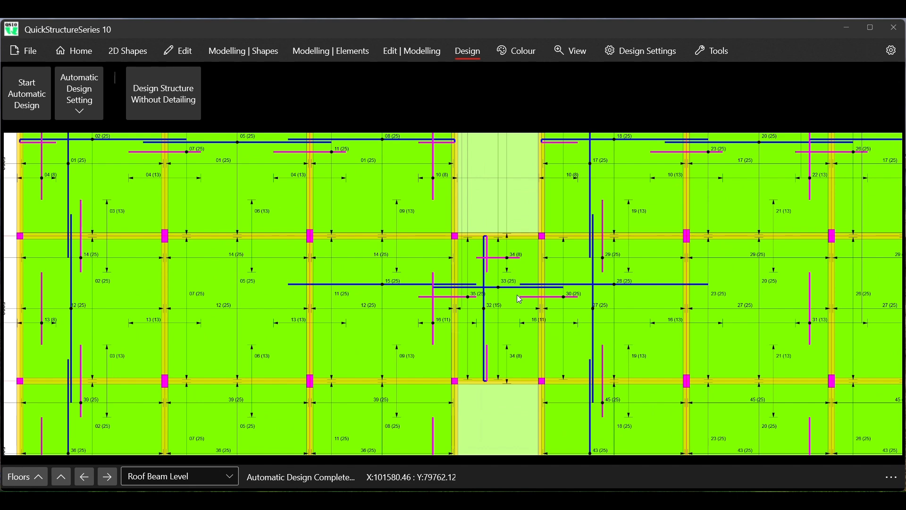
scroll(517, 295, "down", 4)
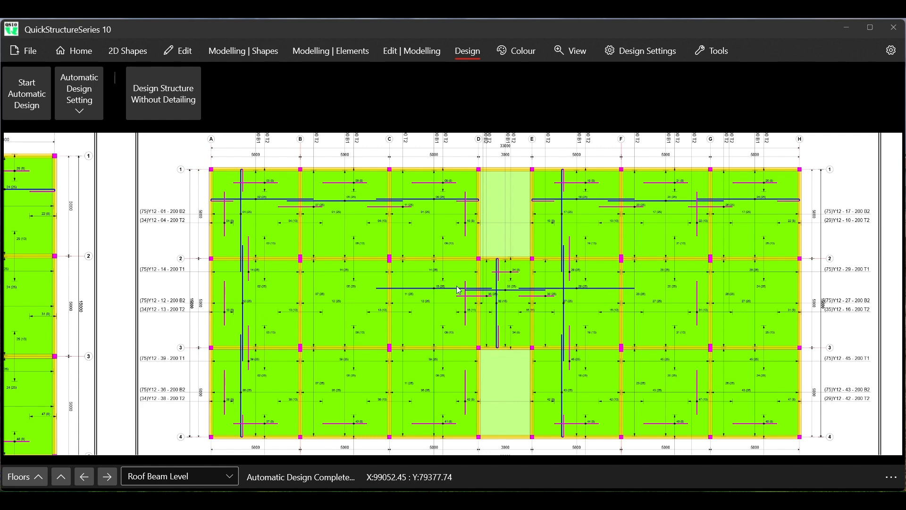
scroll(282, 256, "down", 1)
scroll(282, 256, "down", 1)
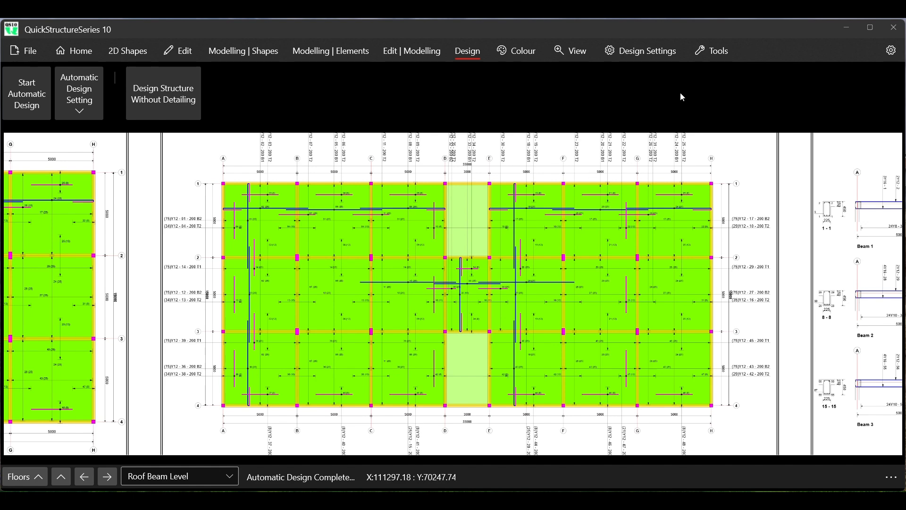
Set the maximum number of reinforcement bars in each group to 2 in the slab detailing settings
left_click(643, 52)
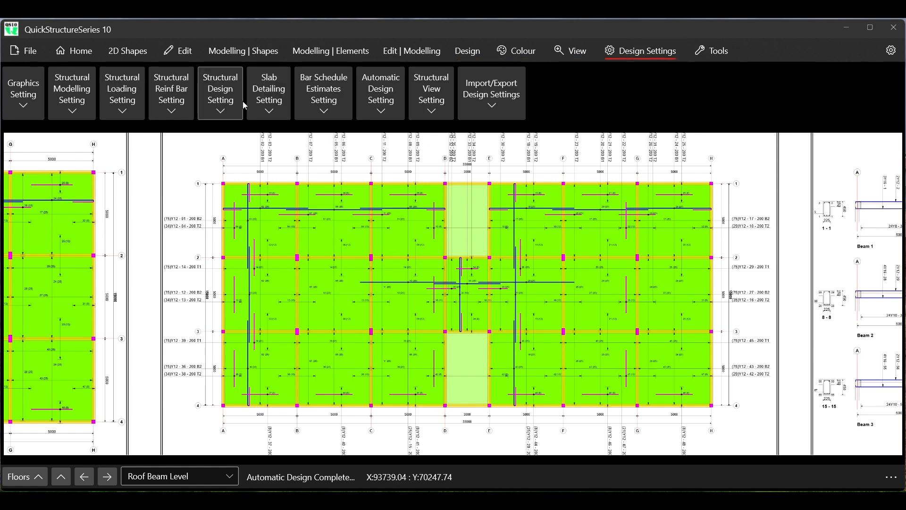
left_click(268, 107)
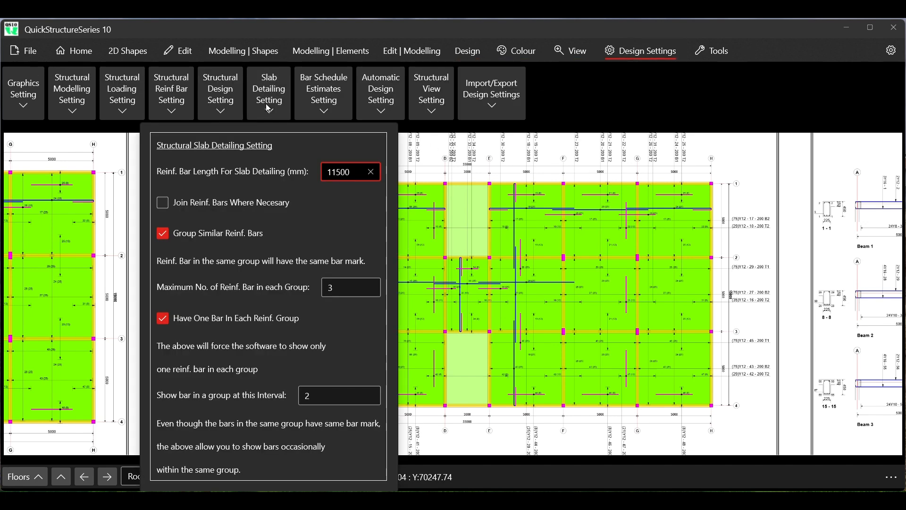
left_click_drag(341, 290, 319, 288)
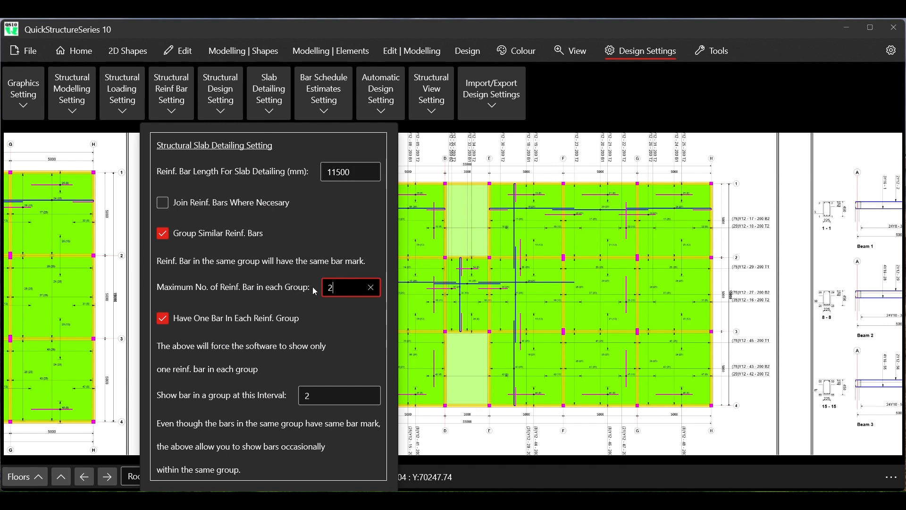
left_click(620, 115)
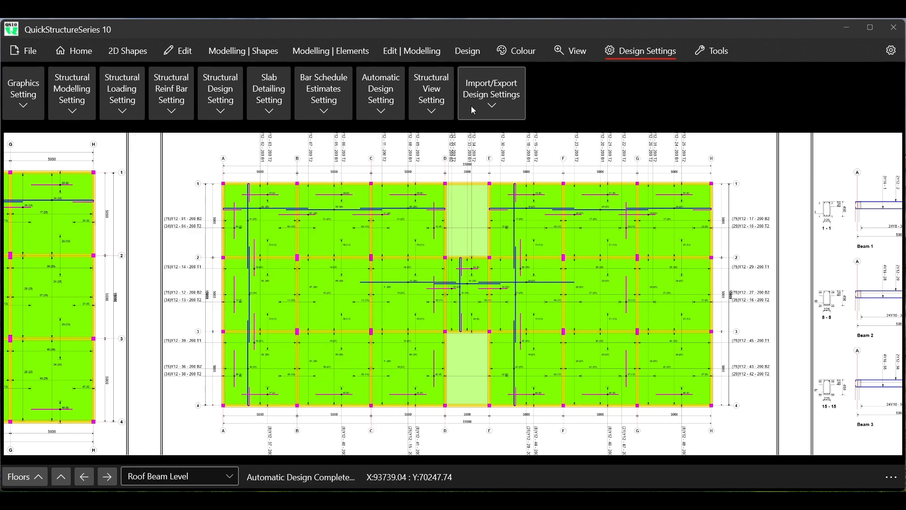
Rerun the automatic building design with groups of up to 2 bars, declining to save or export the design documents
left_click(468, 55)
left_click(35, 95)
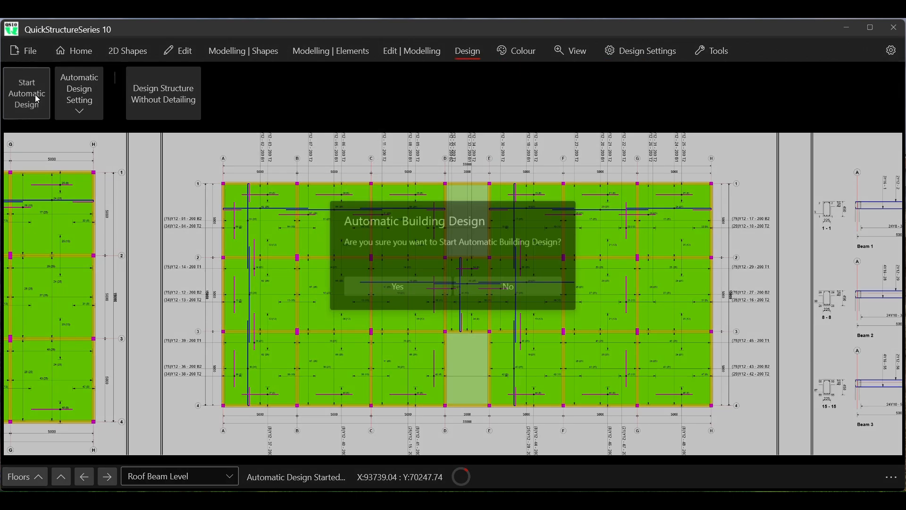
left_click(390, 285)
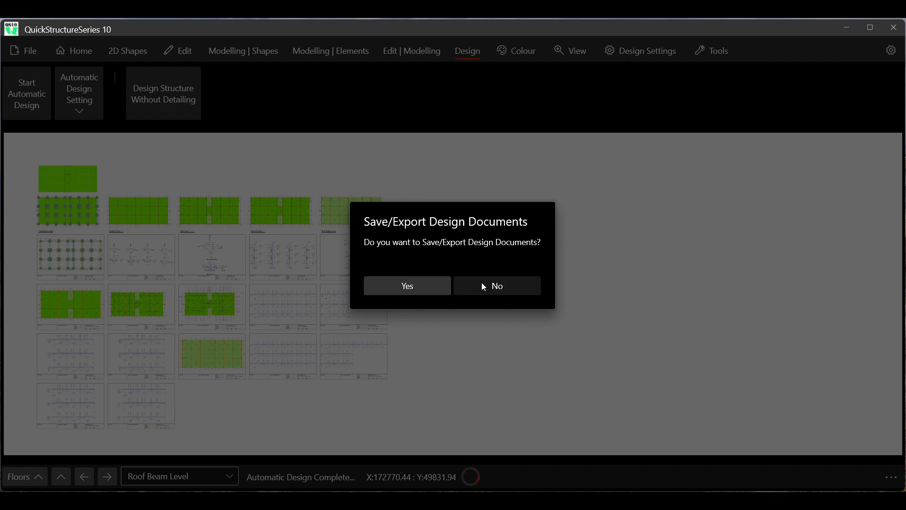
left_click(484, 286)
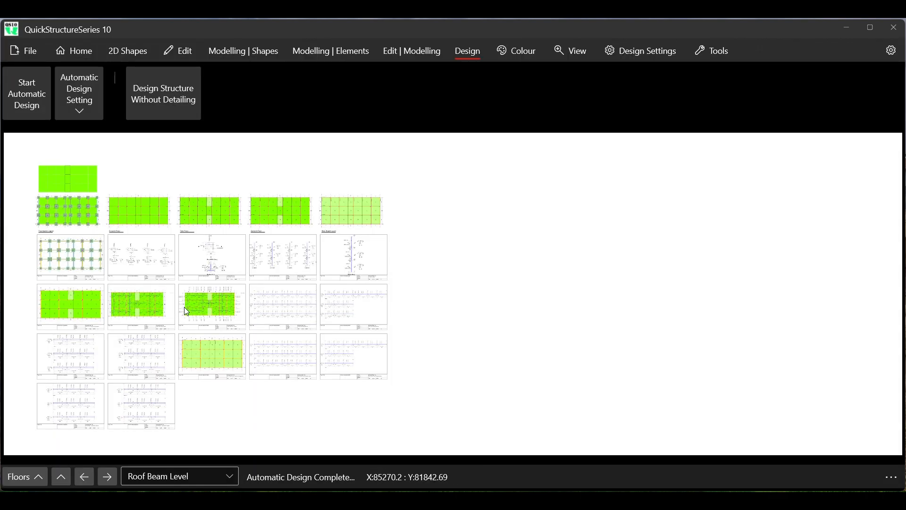
Examine the bar marks and grouped bar callouts on the first floor slab details drawing generated with groups of up to 2 bars
scroll(185, 309, "up", 10)
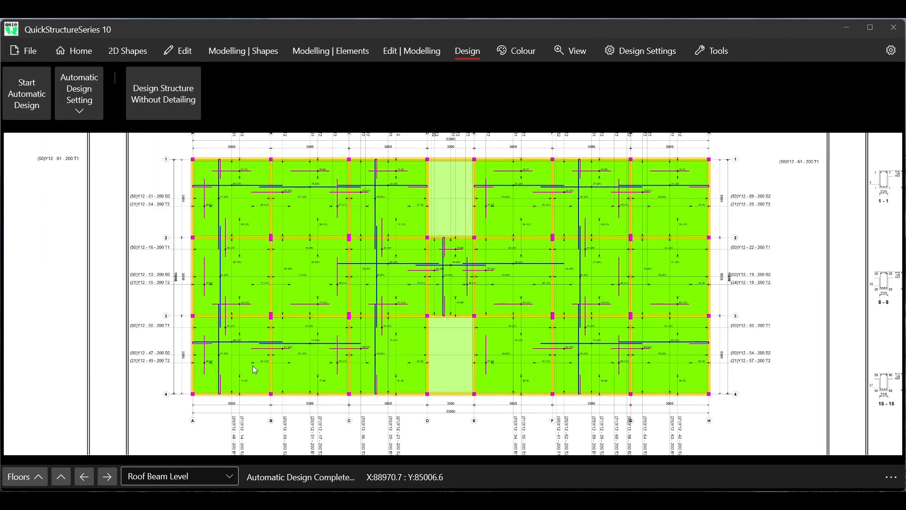
scroll(240, 330, "down", 3)
scroll(283, 273, "up", 3)
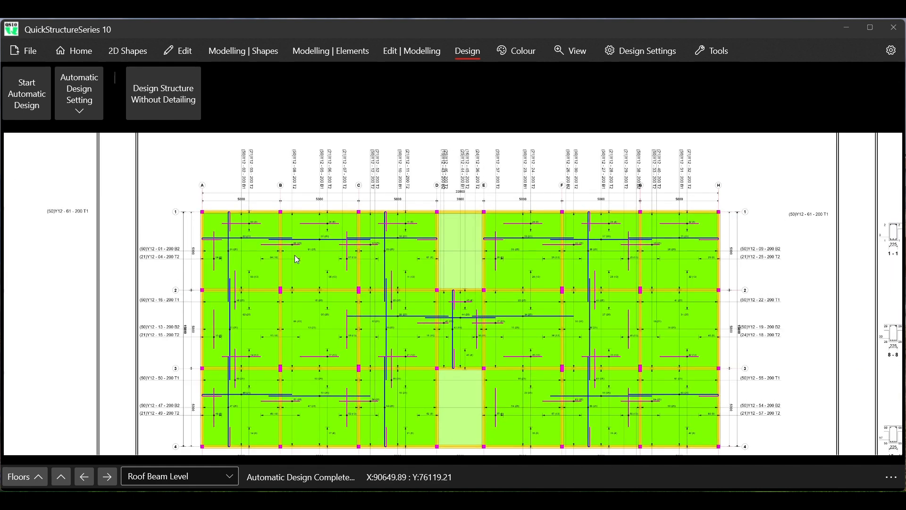
scroll(226, 251, "up", 2)
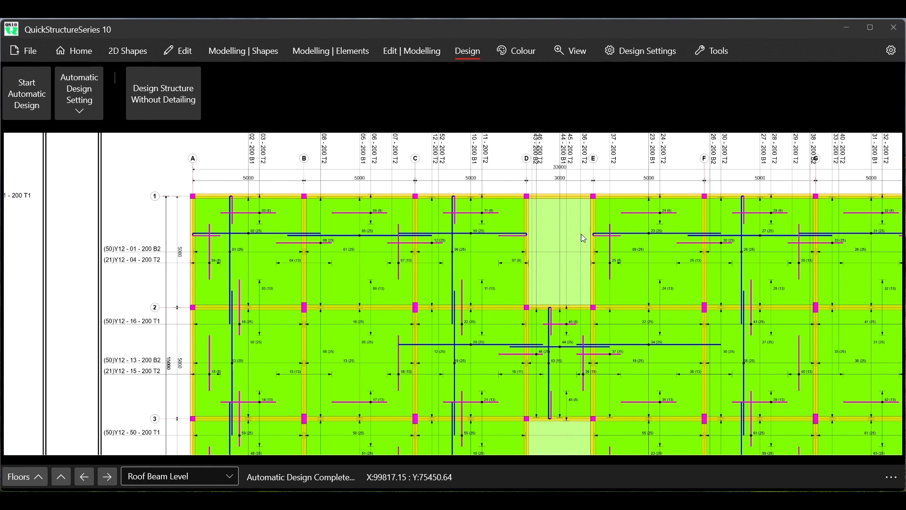
scroll(607, 259, "down", 1)
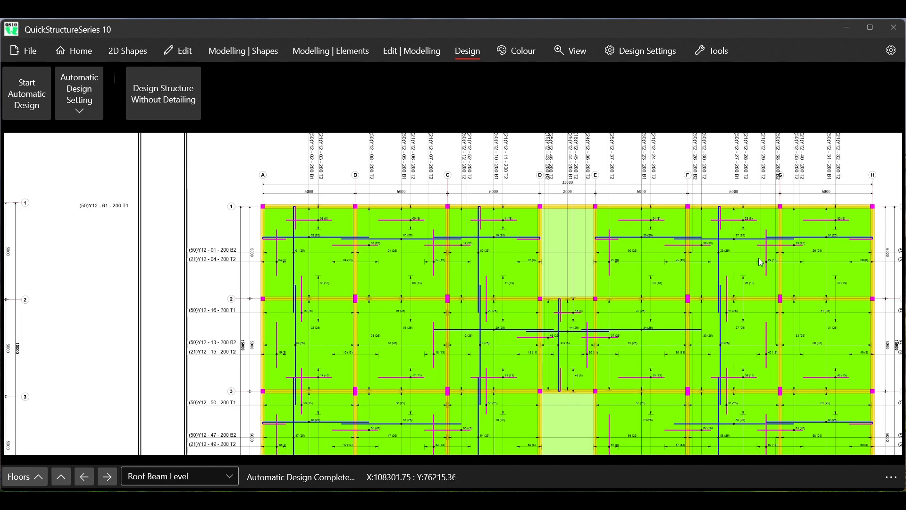
scroll(360, 209, "down", 2)
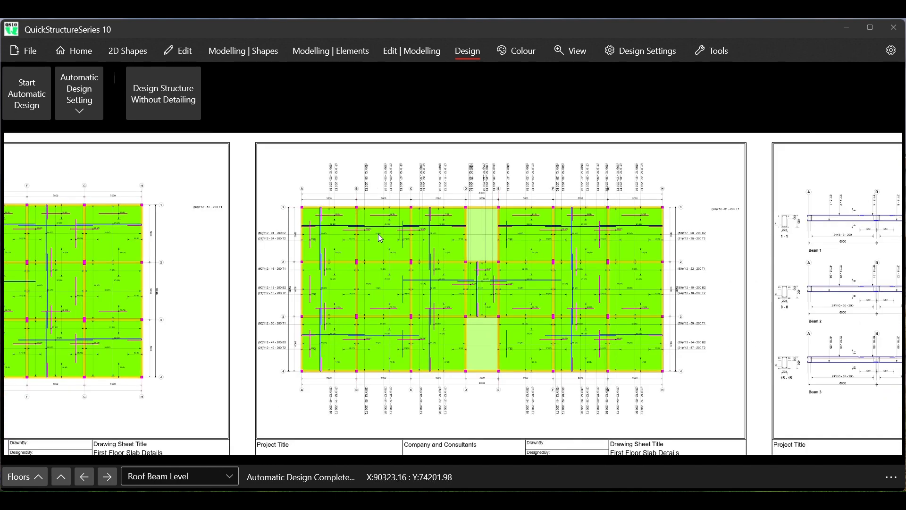
scroll(417, 295, "up", 2)
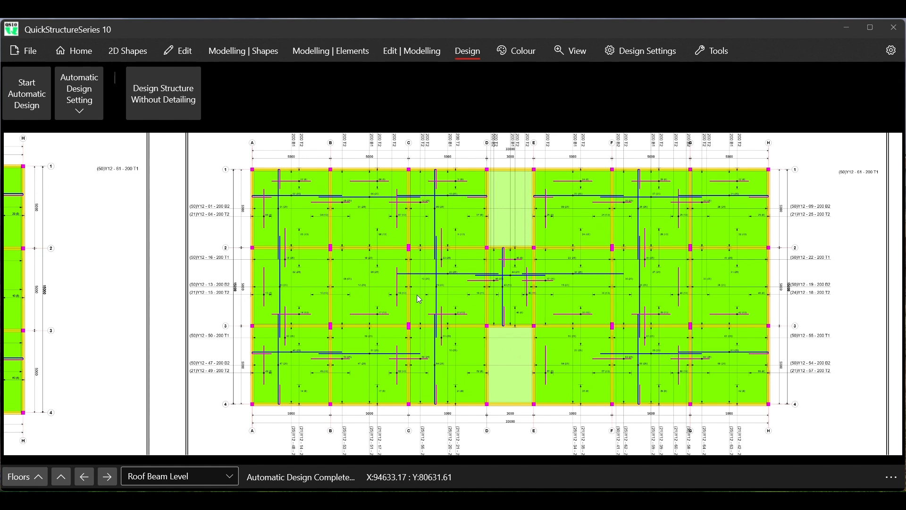
scroll(319, 321, "down", 1)
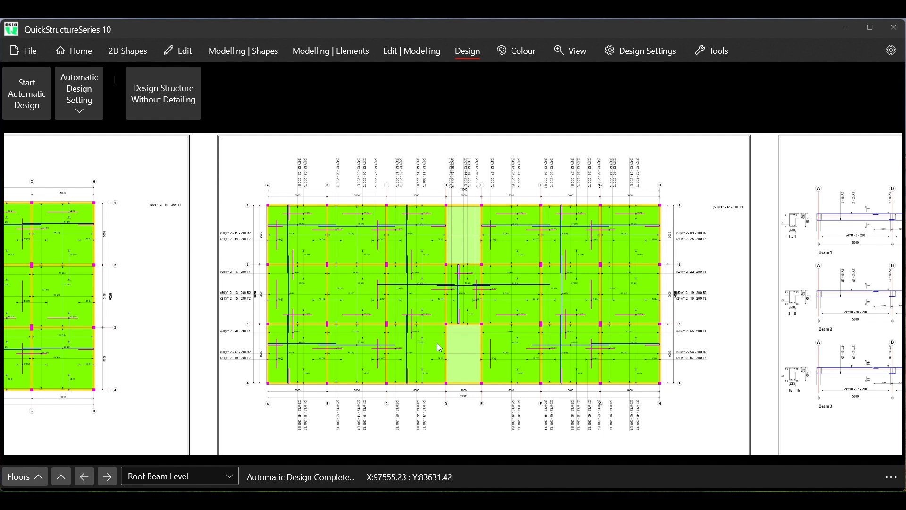
scroll(419, 304, "up", 1)
scroll(421, 307, "up", 1)
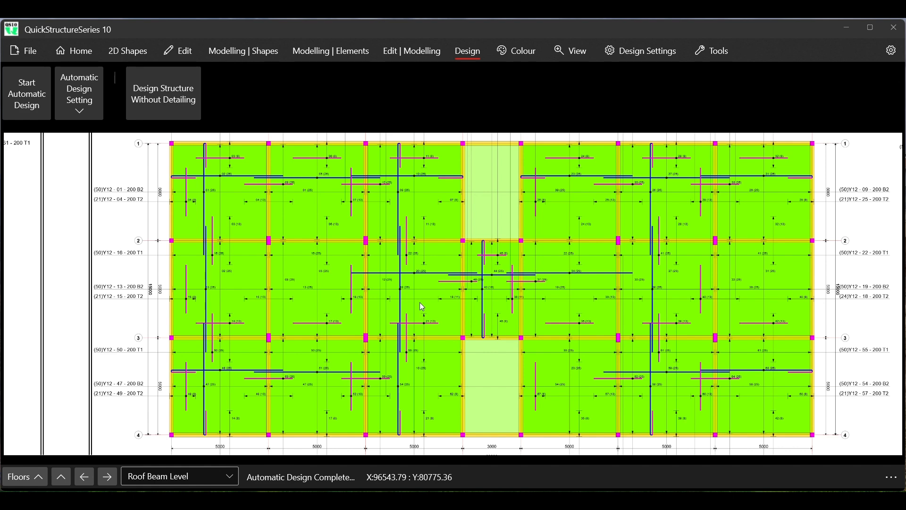
scroll(390, 251, "down", 2)
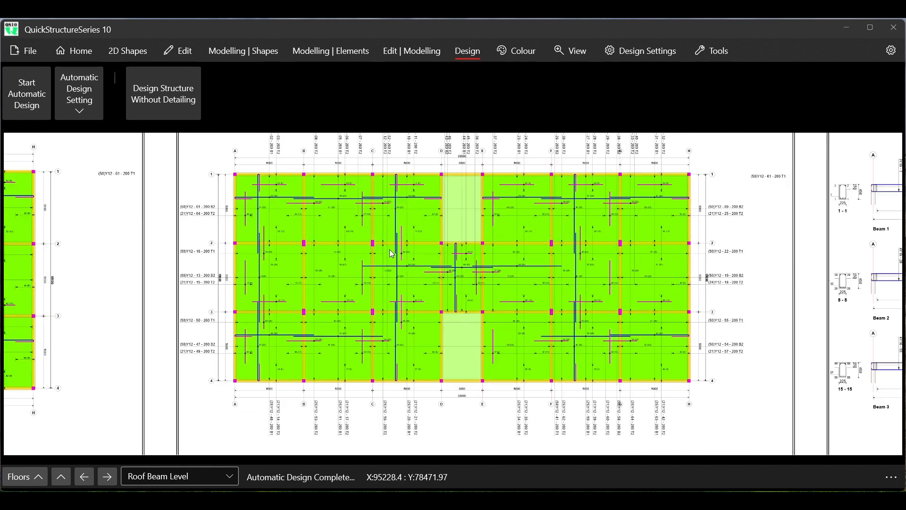
scroll(392, 253, "down", 2)
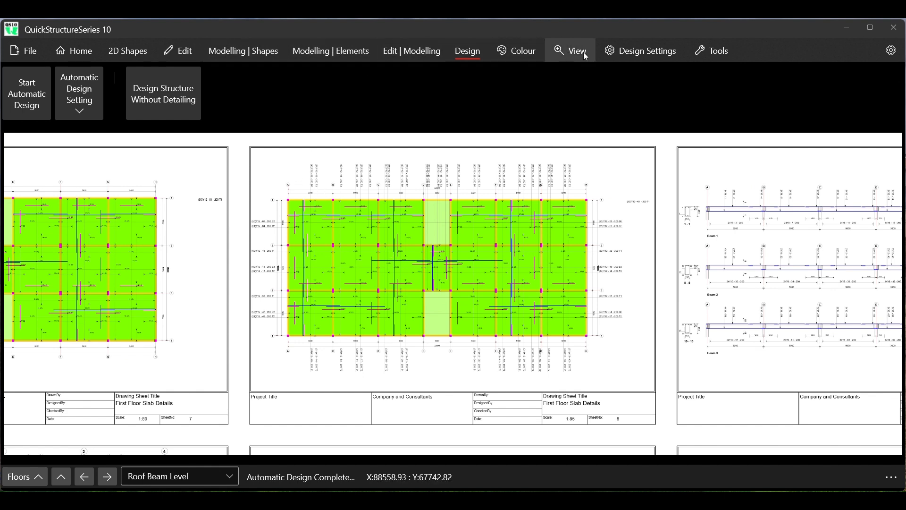
Set the maximum number of reinforcement bars in each group to 5 in the slab detailing settings
left_click(608, 56)
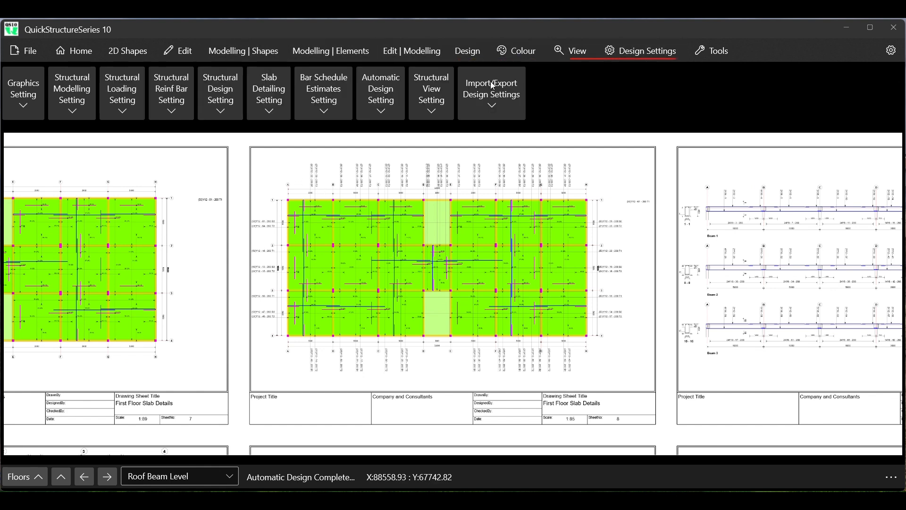
left_click(268, 107)
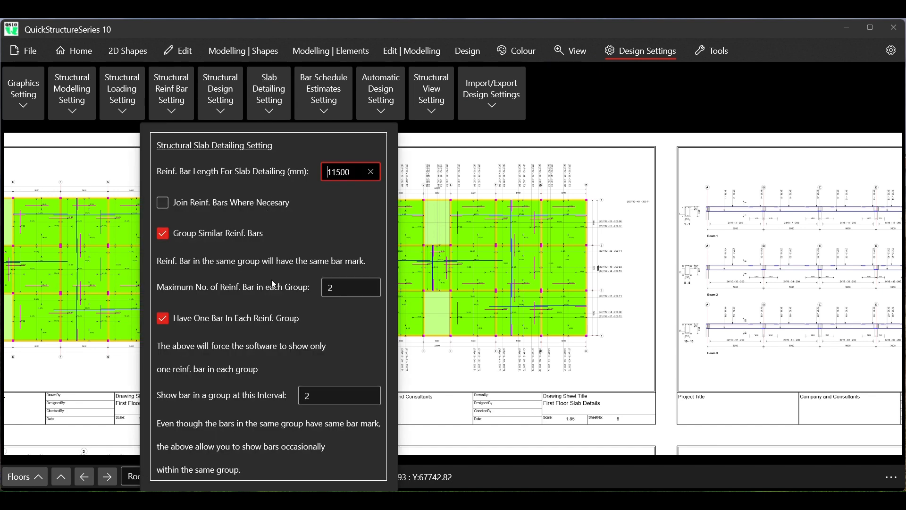
left_click(331, 289)
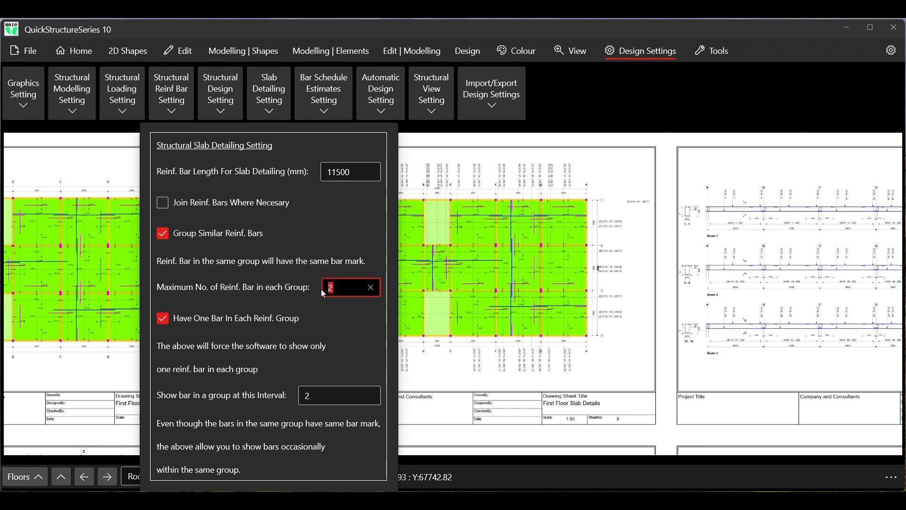
type("5")
left_click_drag(338, 288, 315, 289)
left_click(342, 288)
left_click(565, 123)
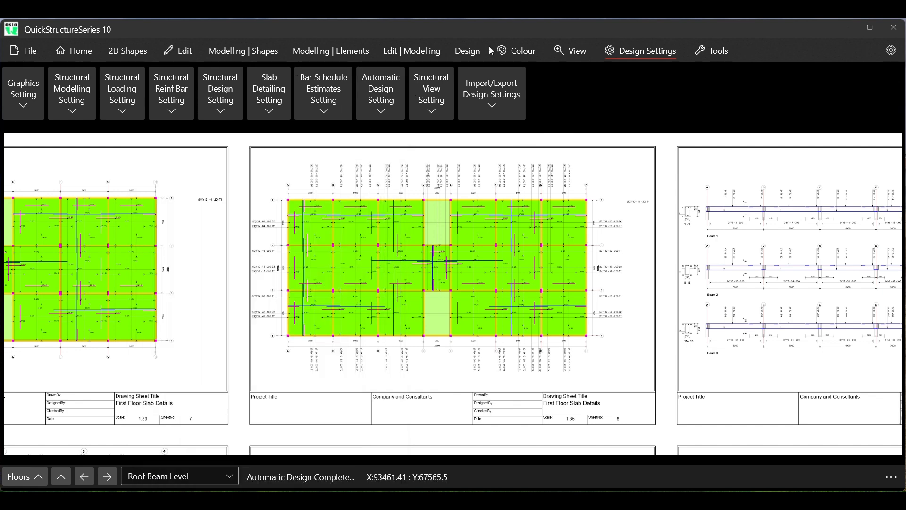
Rerun the automatic building design with groups of up to 5 bars, declining to save or export the design documents
left_click(471, 51)
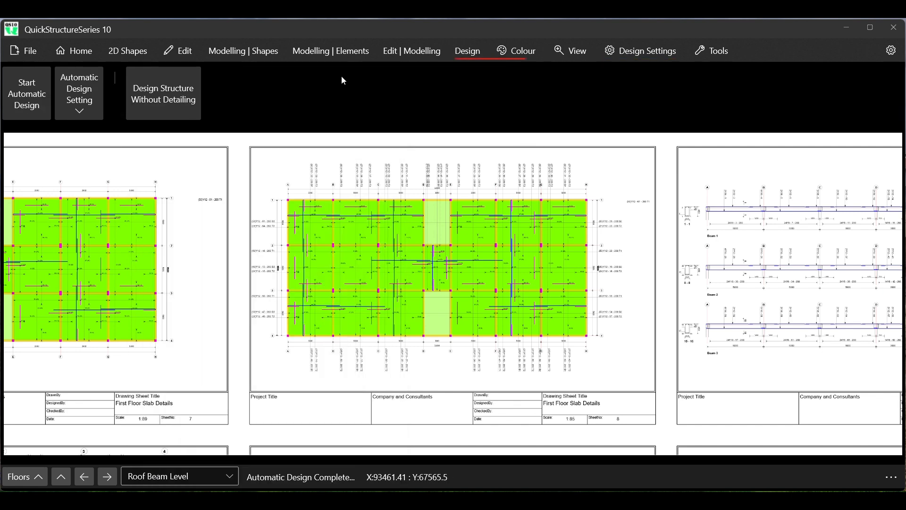
left_click(27, 94)
left_click(376, 286)
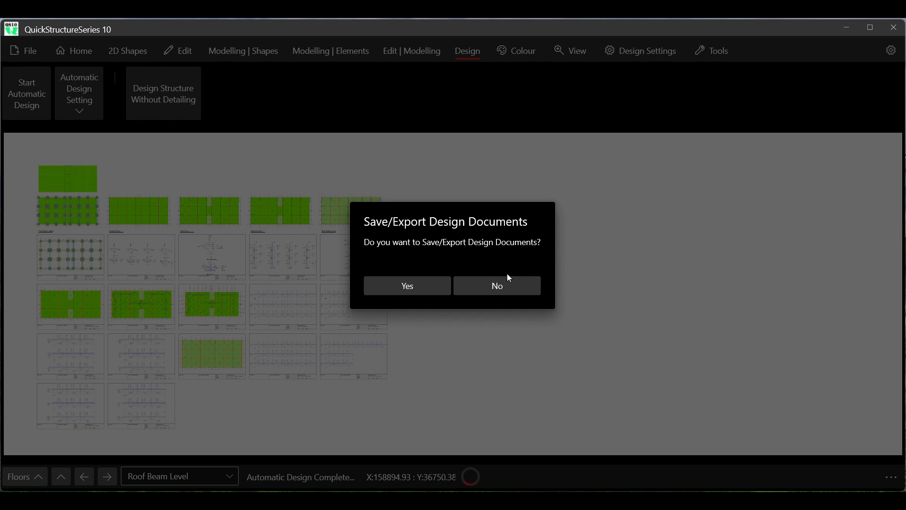
left_click(510, 290)
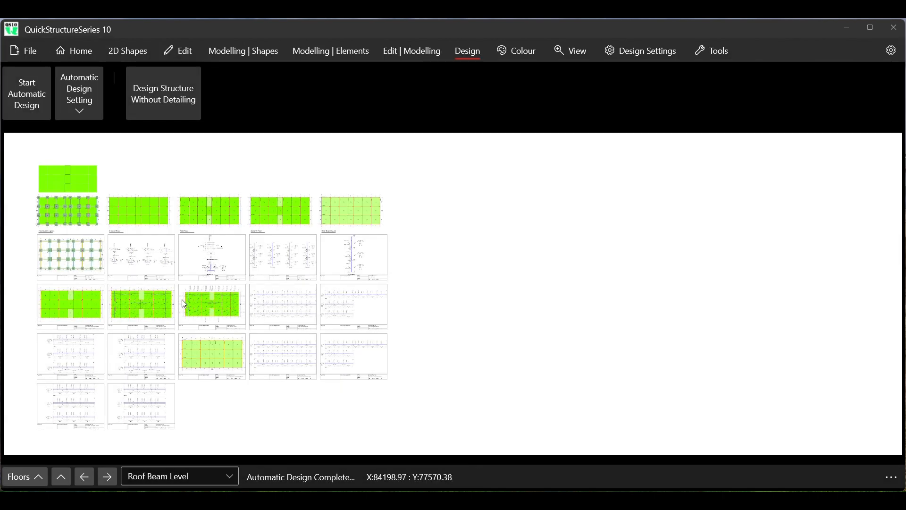
Examine the bar callouts on the first floor slab details drawing generated with groups of up to 5 bars
scroll(182, 300, "up", 6)
scroll(182, 300, "up", 1)
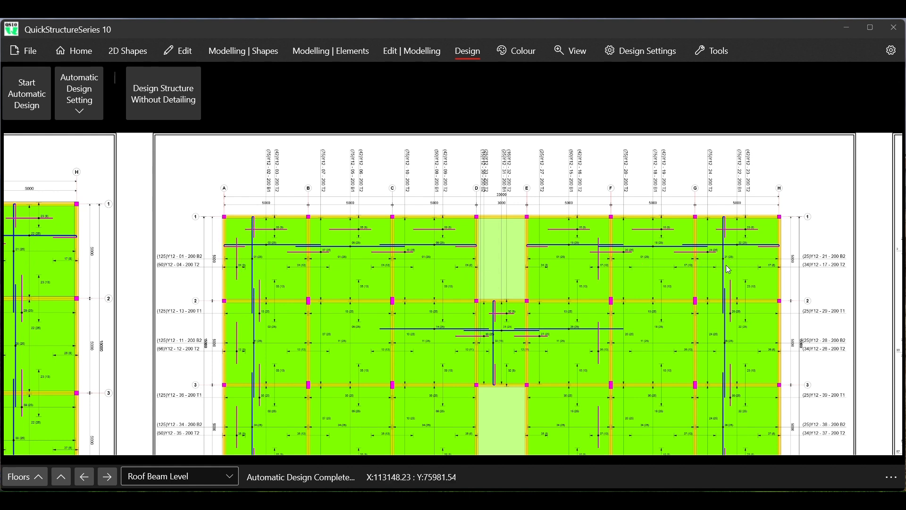
scroll(457, 237, "down", 3)
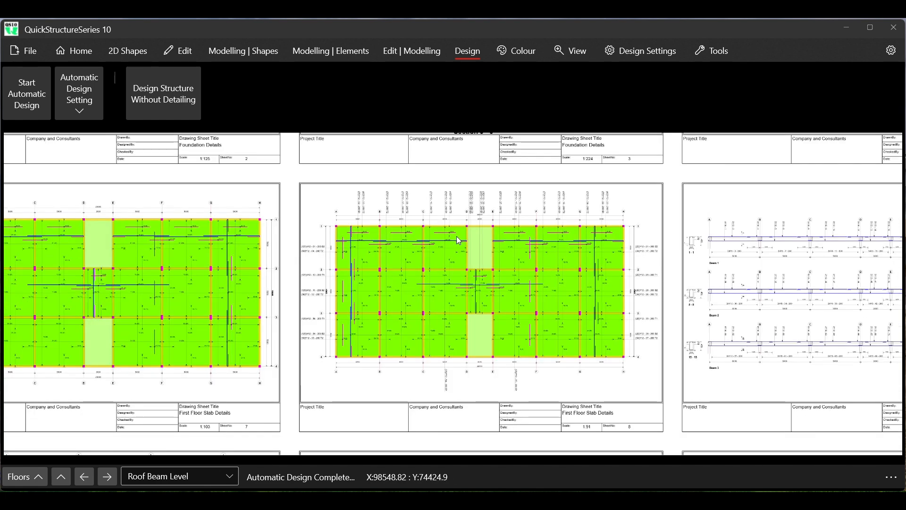
scroll(457, 236, "up", 2)
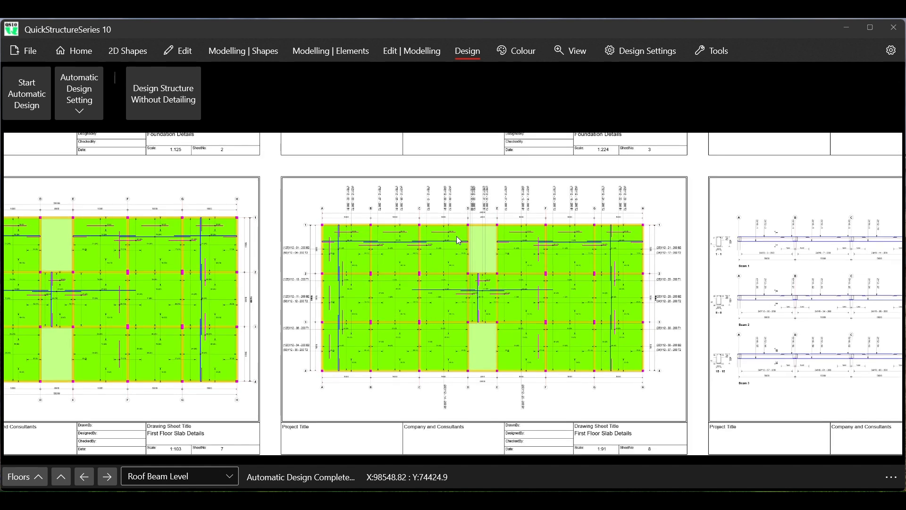
scroll(457, 237, "up", 1)
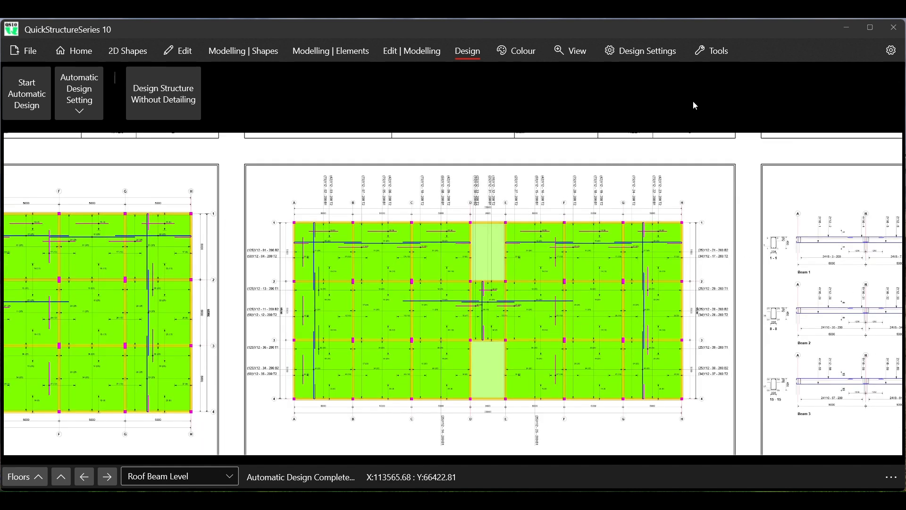
Enable joining of reinforcement bars where necessary in the slab detailing settings
left_click(653, 51)
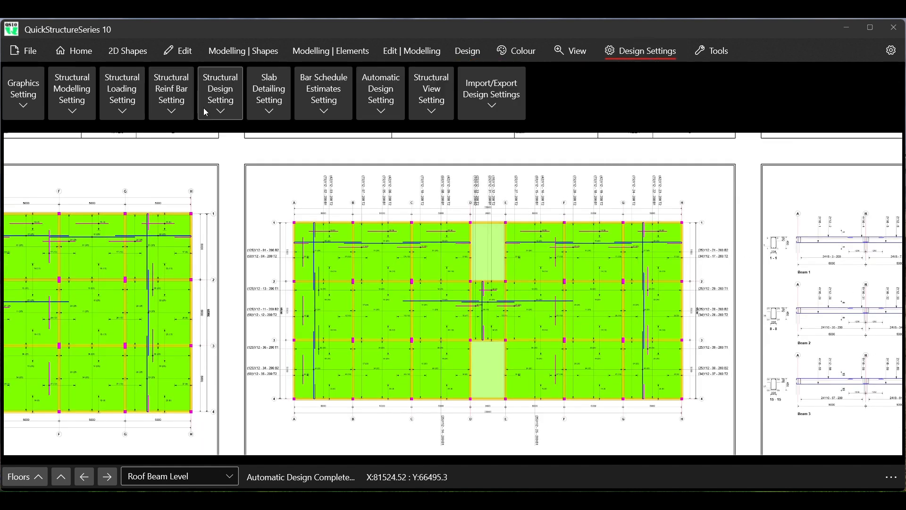
left_click(172, 107)
left_click(182, 100)
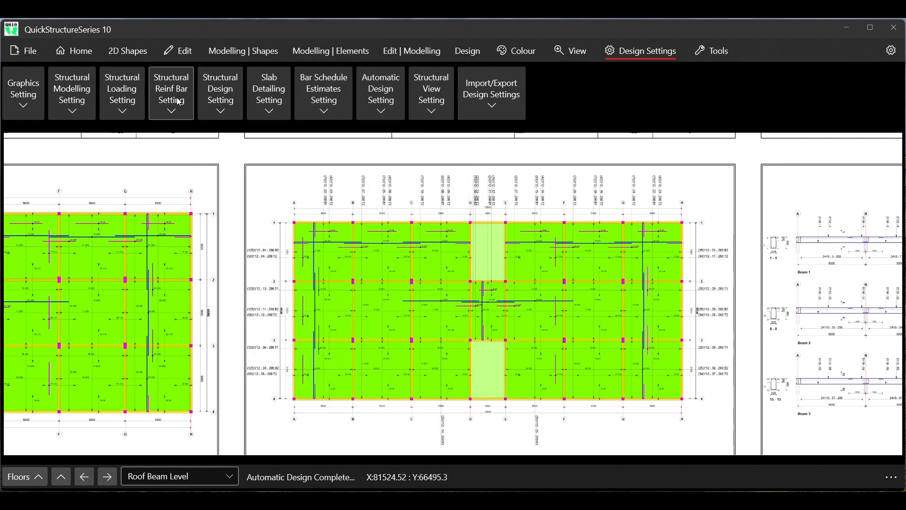
left_click(264, 102)
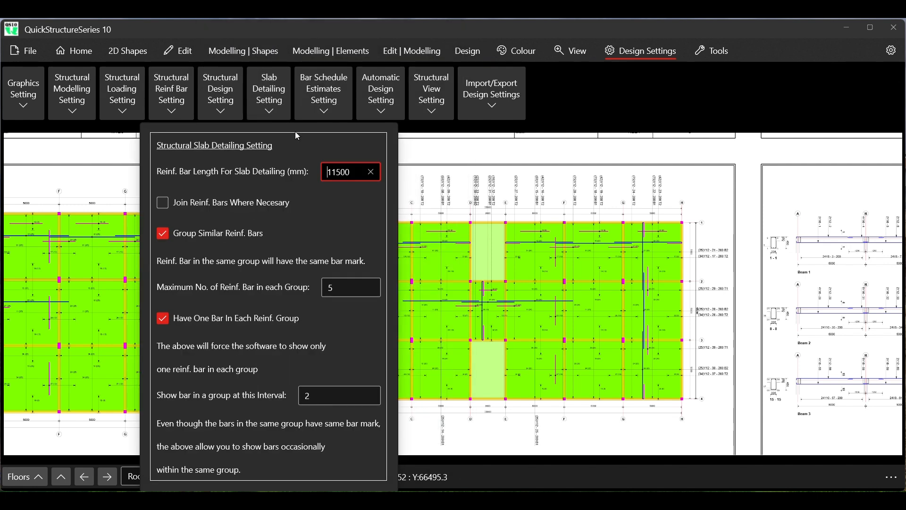
left_click(179, 208)
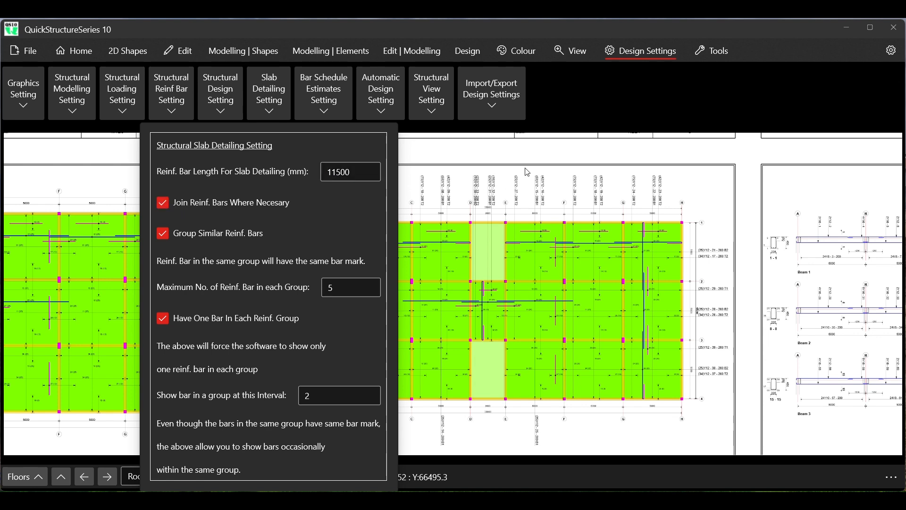
left_click(570, 114)
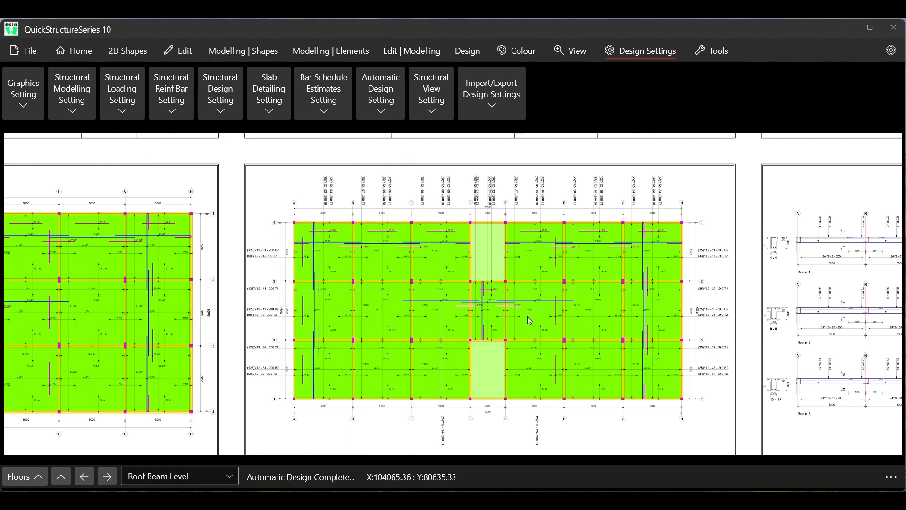
Inspect the separate overlapping bars across the central bay between grids D and E, and review the slab detailing bar length setting
scroll(517, 315, "up", 4)
scroll(517, 314, "up", 2)
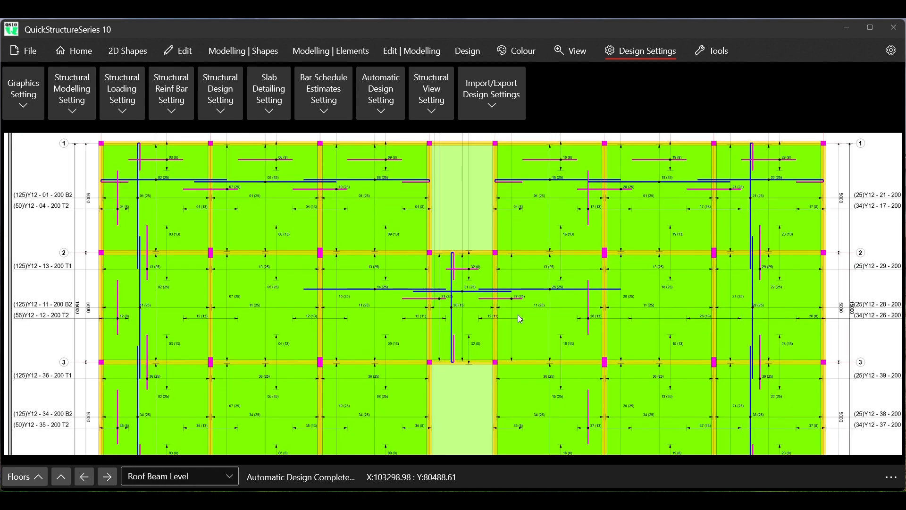
scroll(518, 315, "up", 3)
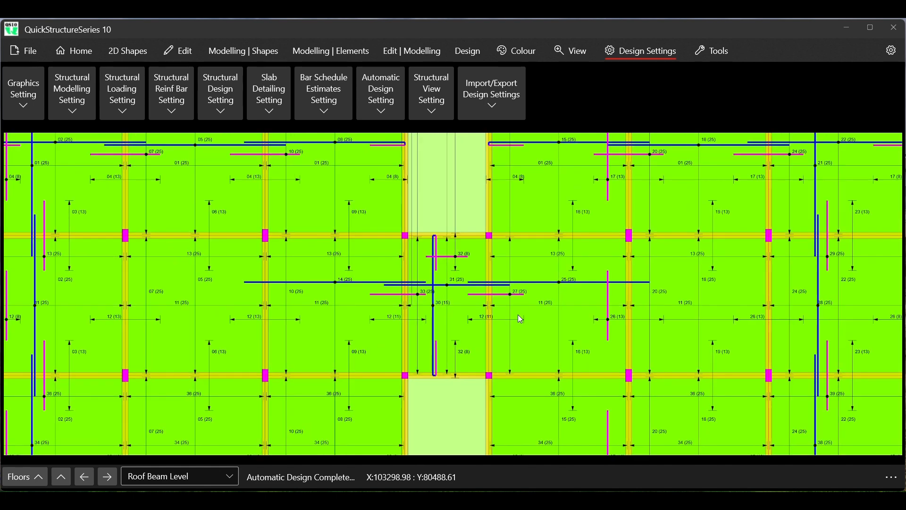
scroll(518, 315, "up", 3)
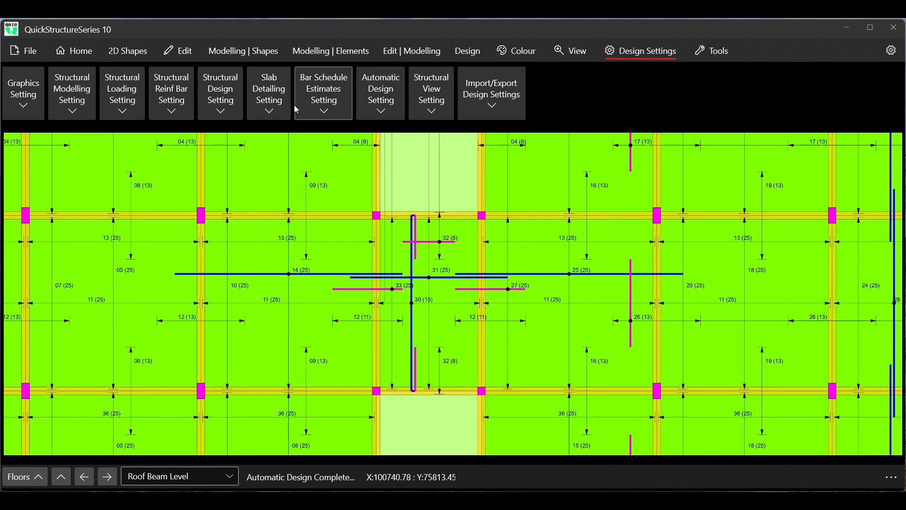
left_click(275, 106)
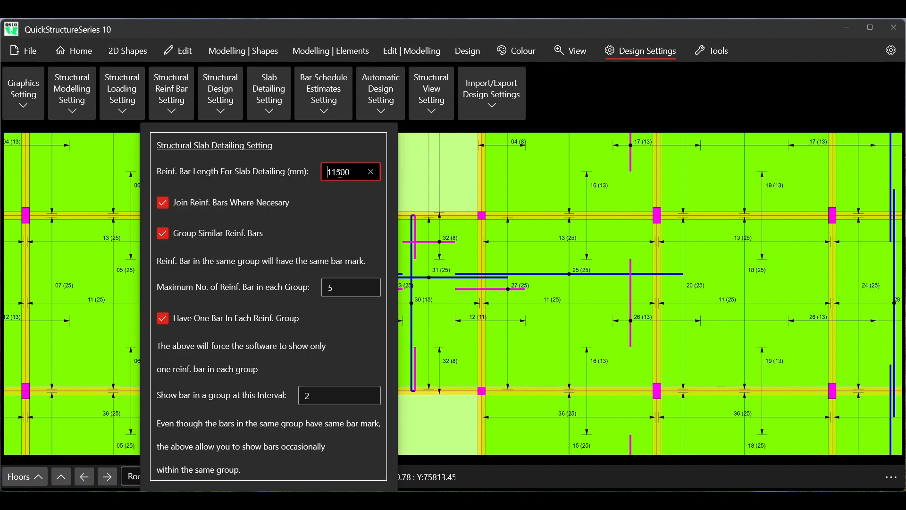
left_click(606, 123)
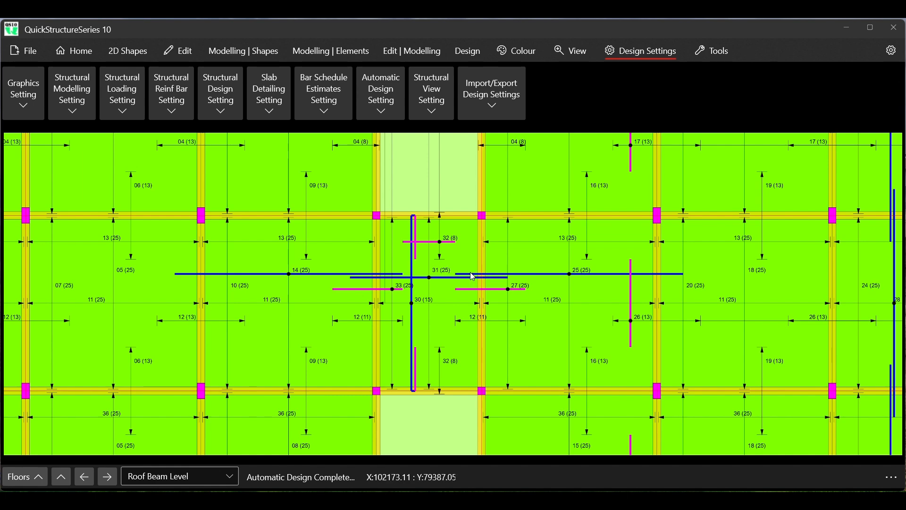
scroll(469, 276, "down", 4)
scroll(468, 276, "down", 2)
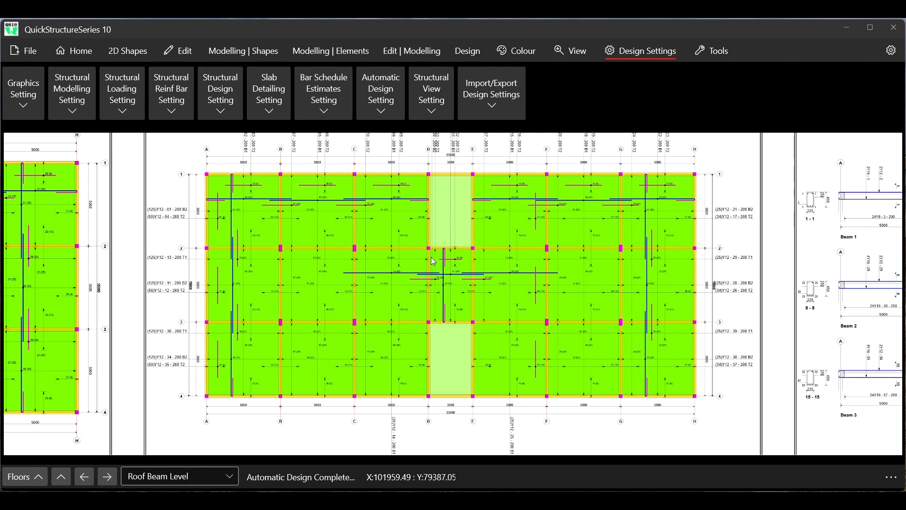
Rerun the automatic building design with both bar joining and grouping enabled, declining to save or export the design documents
left_click(462, 53)
left_click(19, 99)
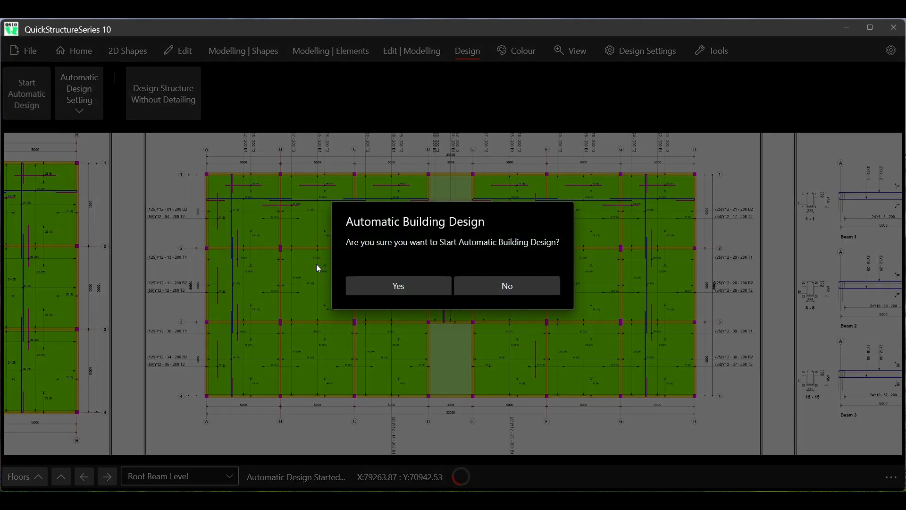
left_click(366, 286)
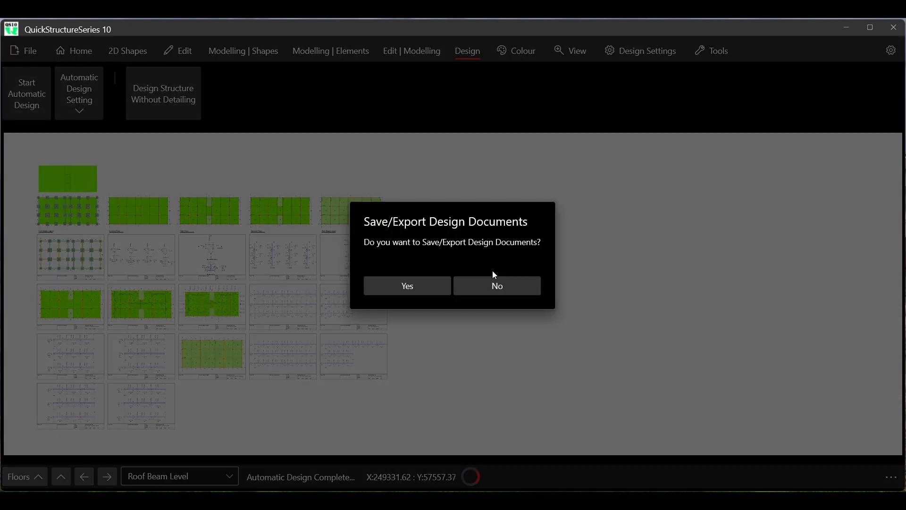
left_click(490, 286)
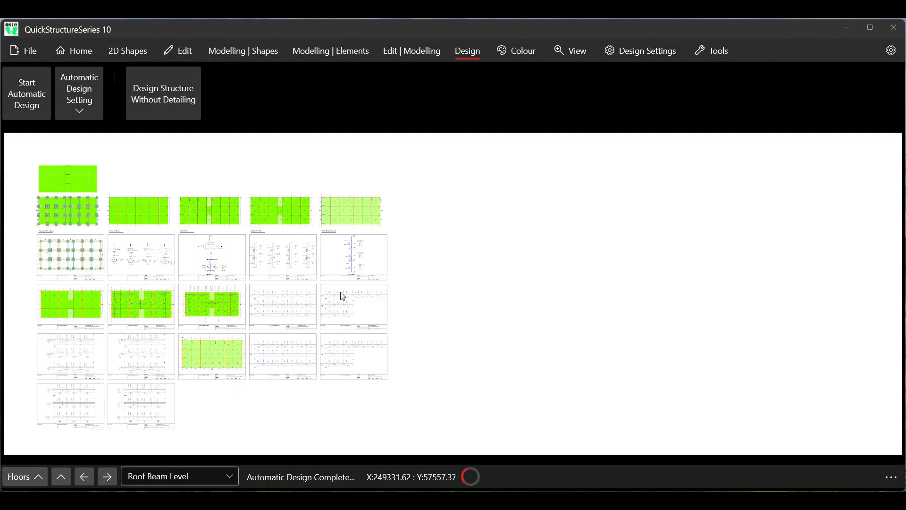
Examine the joined and grouped slab bars on the first floor slab details drawing, including the central bay between grids D and E
scroll(183, 293, "up", 8)
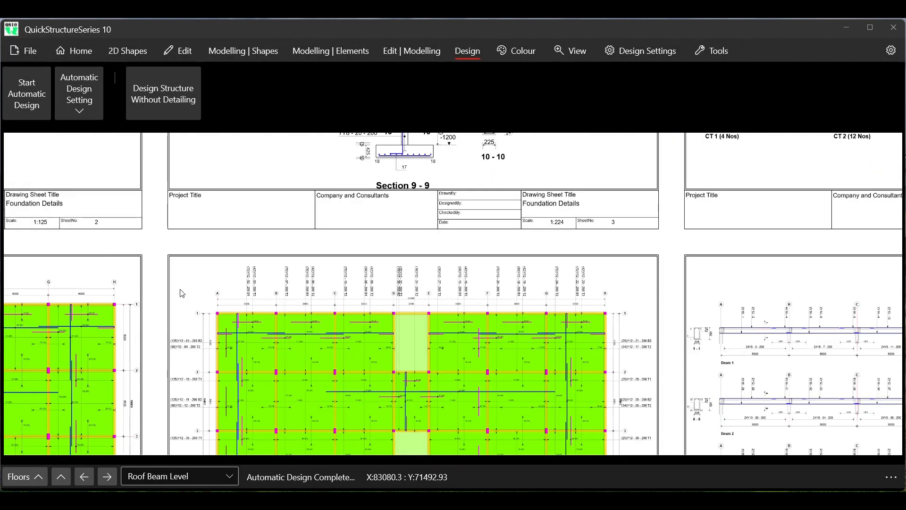
scroll(235, 210, "down", 2)
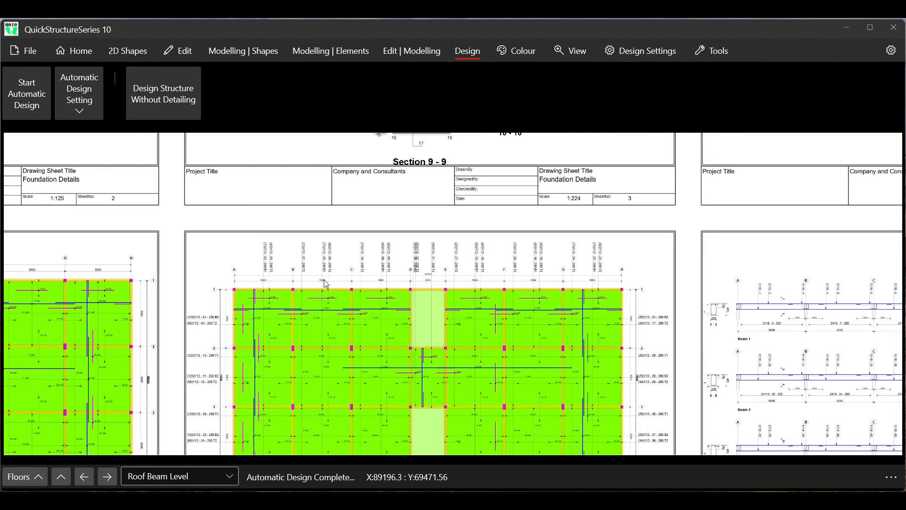
scroll(430, 391, "up", 3)
scroll(430, 388, "up", 3)
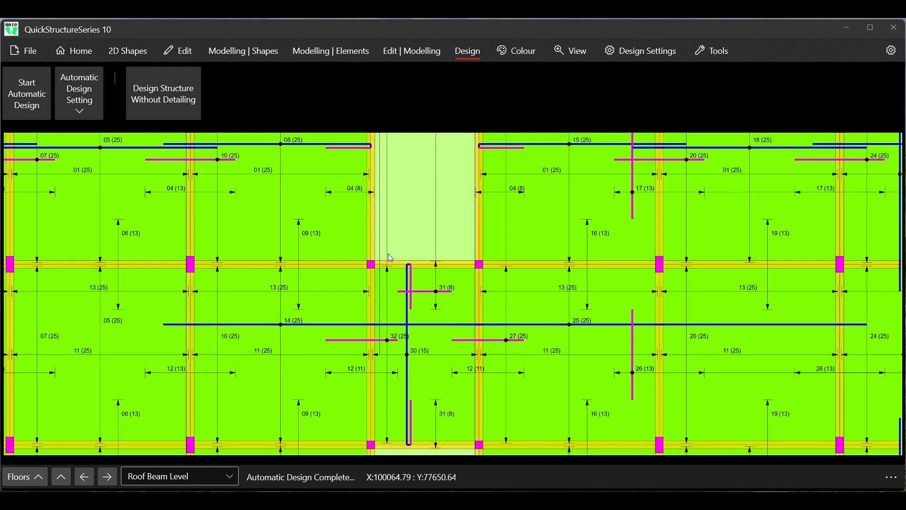
scroll(388, 254, "down", 5)
scroll(388, 253, "down", 1)
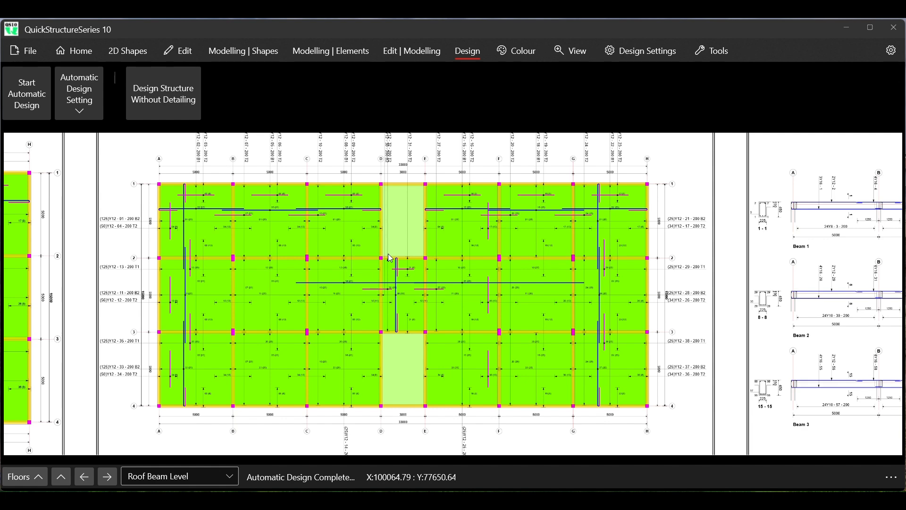
scroll(150, 197, "up", 3)
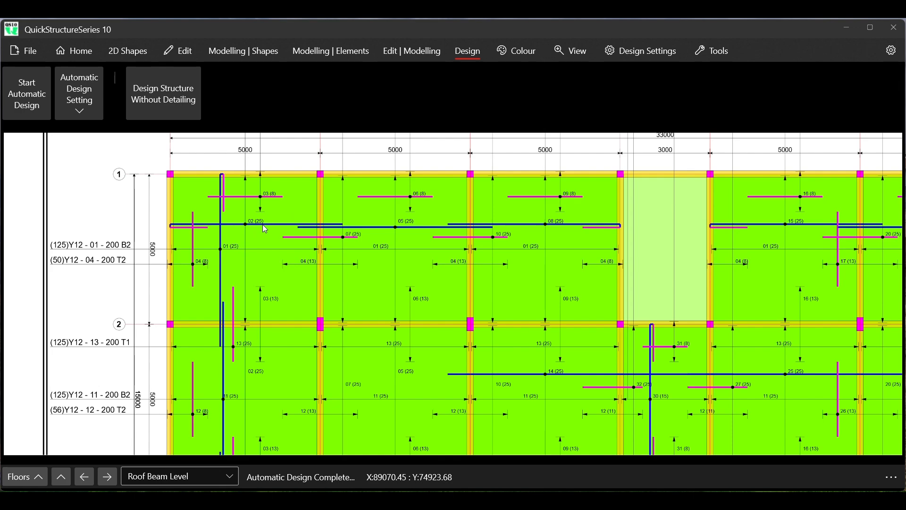
scroll(202, 219, "down", 3)
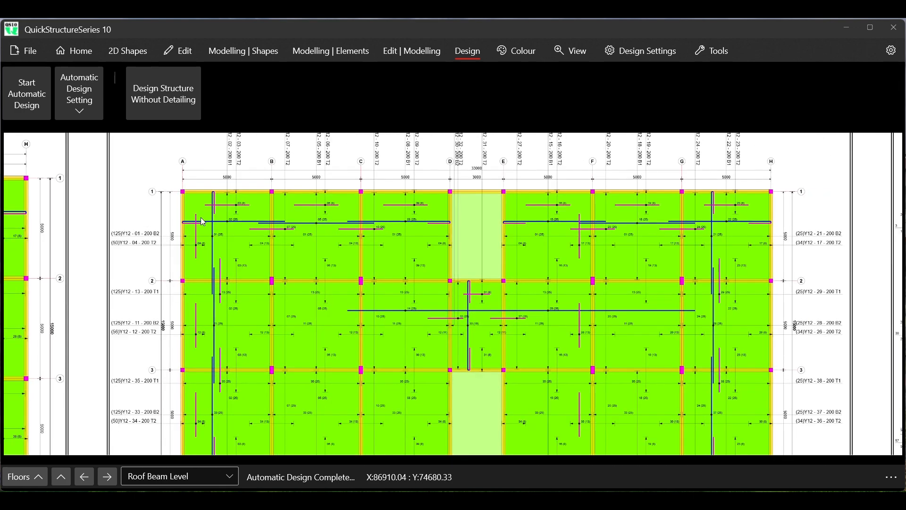
scroll(421, 315, "up", 4)
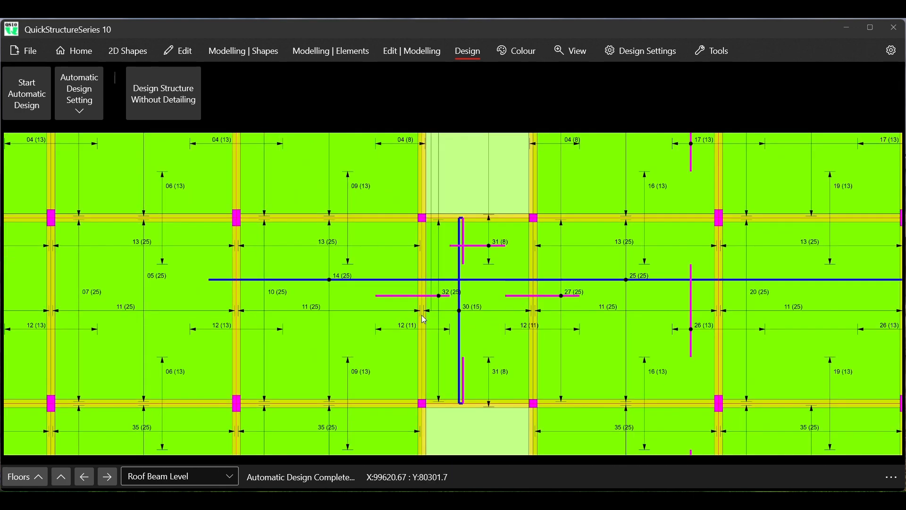
Select the horizontal bar line marked 25 (25) crossing the central bay and set its Start Y to 79487.3
scroll(603, 287, "up", 1)
right_click(527, 251)
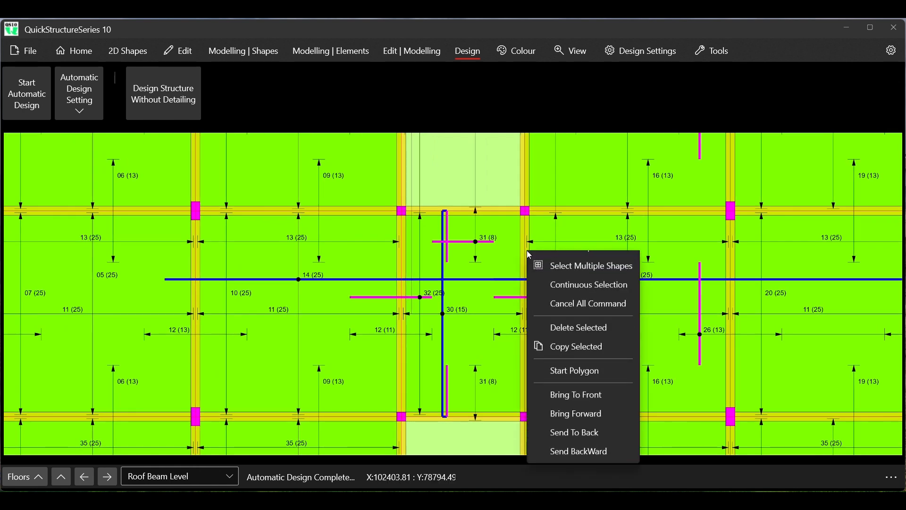
left_click(569, 269)
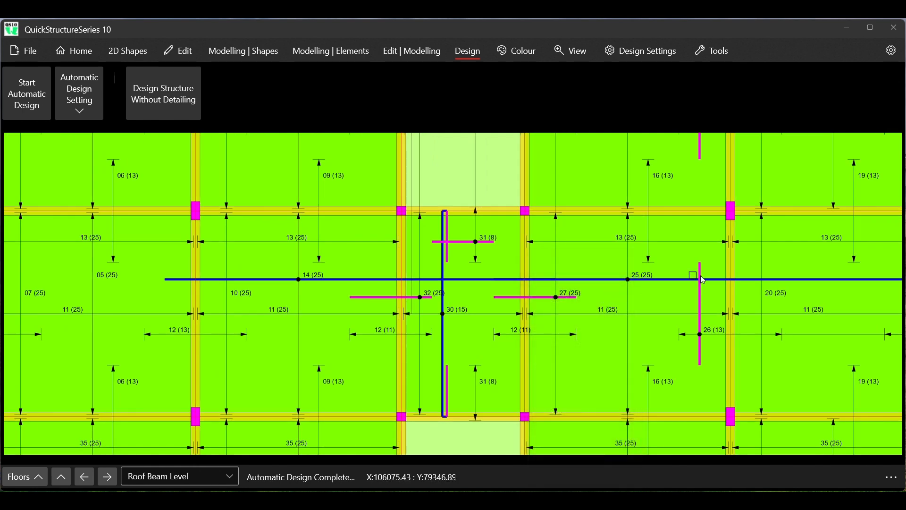
left_click(718, 281)
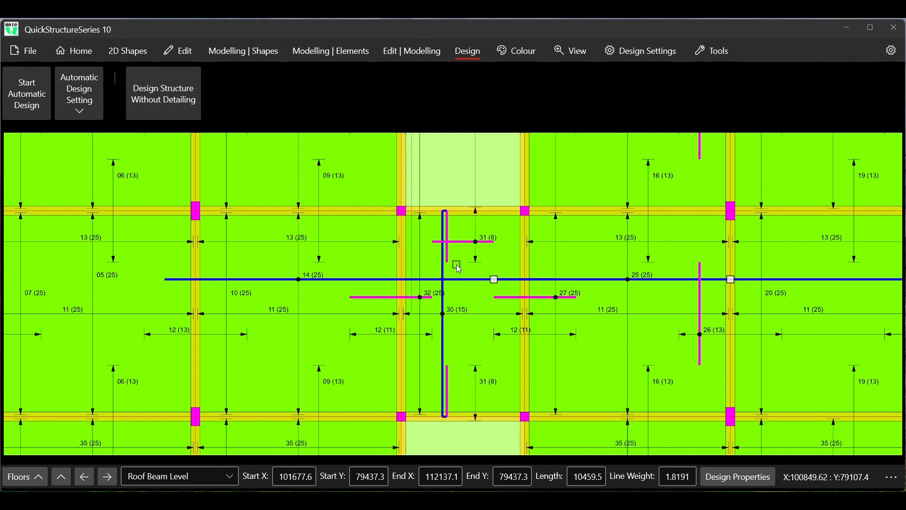
scroll(457, 263, "down", 4)
scroll(464, 273, "up", 4)
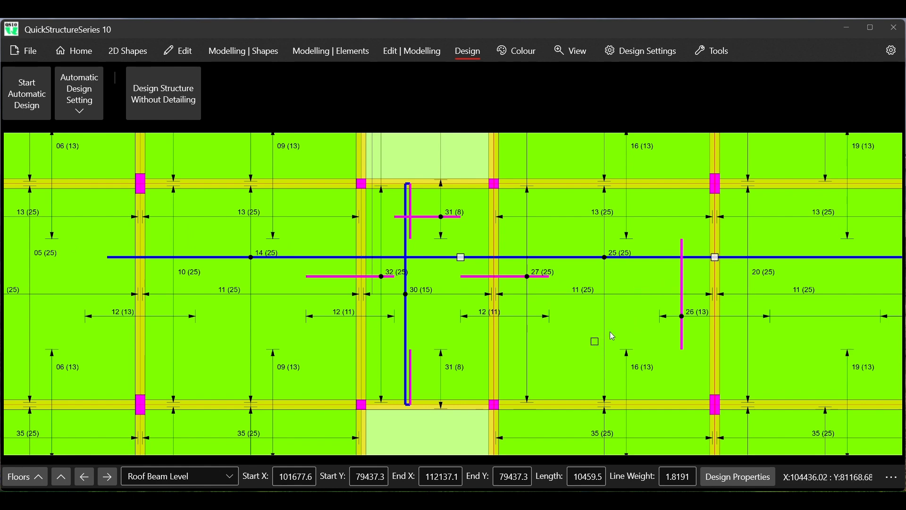
scroll(660, 260, "up", 3)
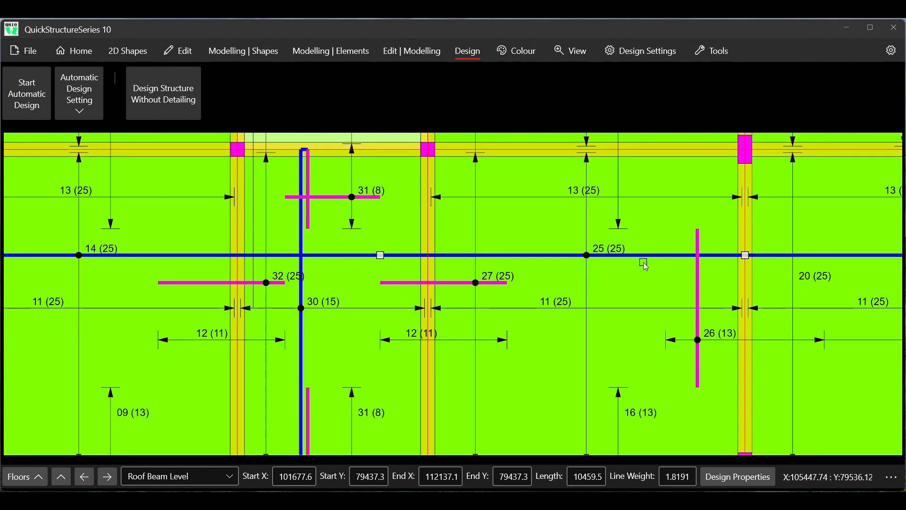
scroll(645, 266, "up", 1)
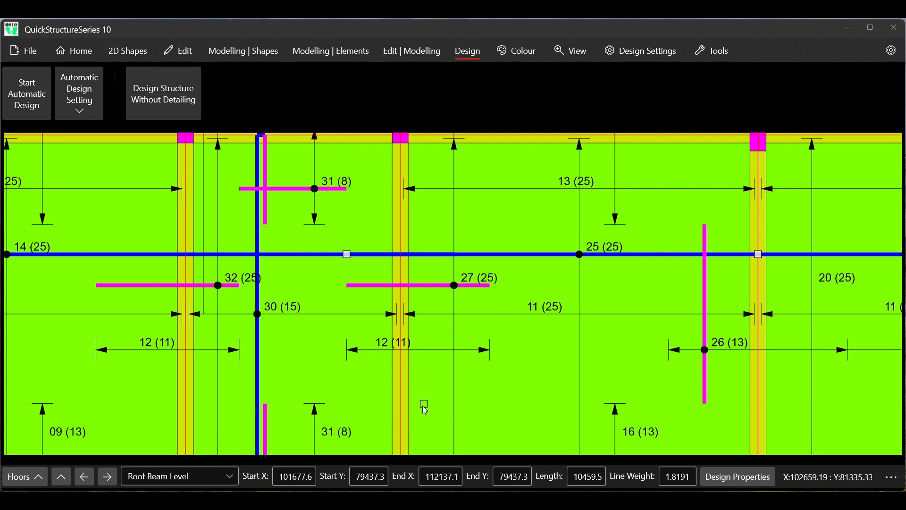
left_click(374, 477)
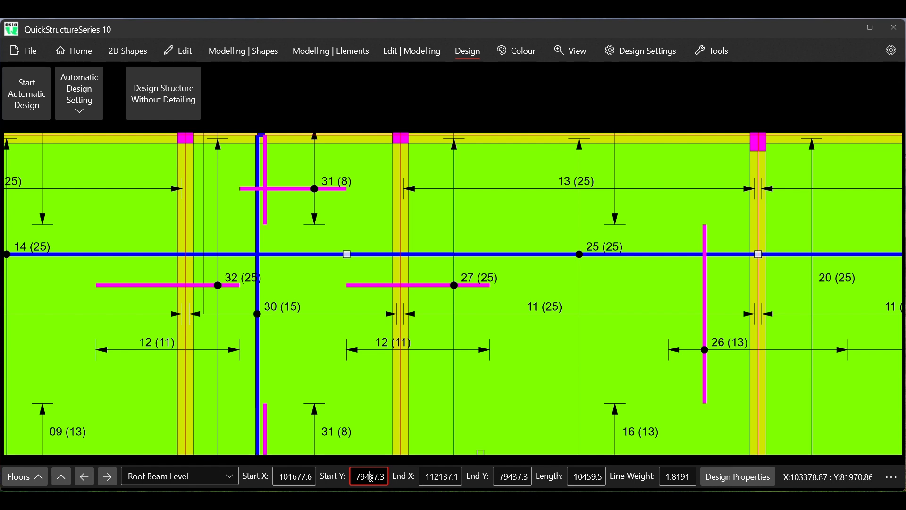
left_click_drag(371, 477, 373, 477)
type("8")
key("Return")
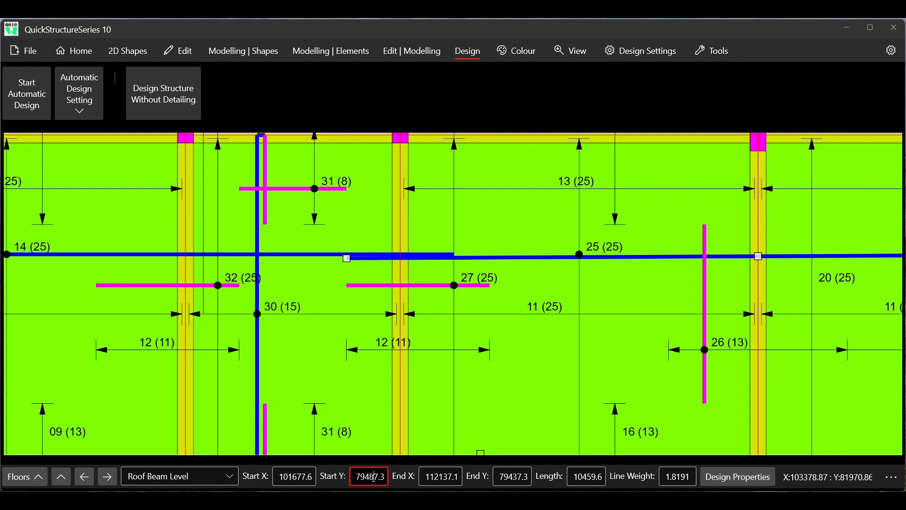
Set the End Y of the bar 25 line to 79487.3, keeping the bar horizontal
left_click(514, 475)
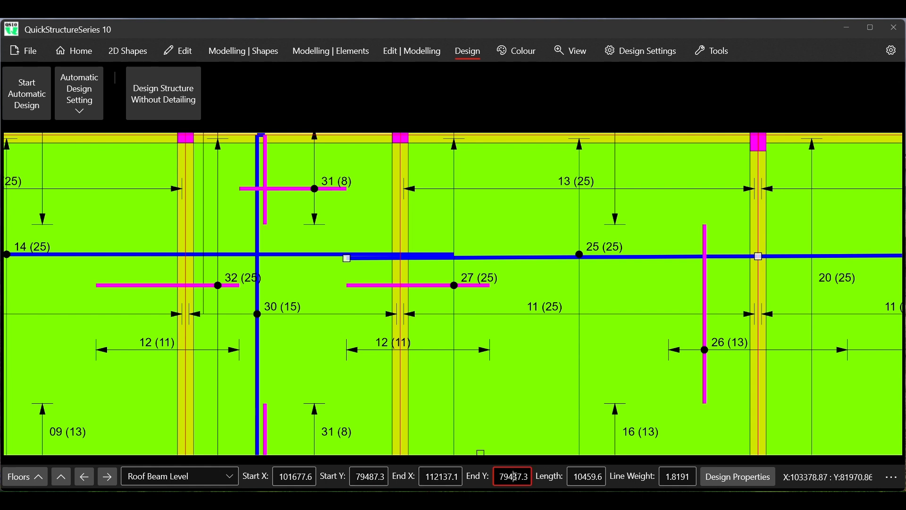
key("BackSpace")
type("8")
key("Return")
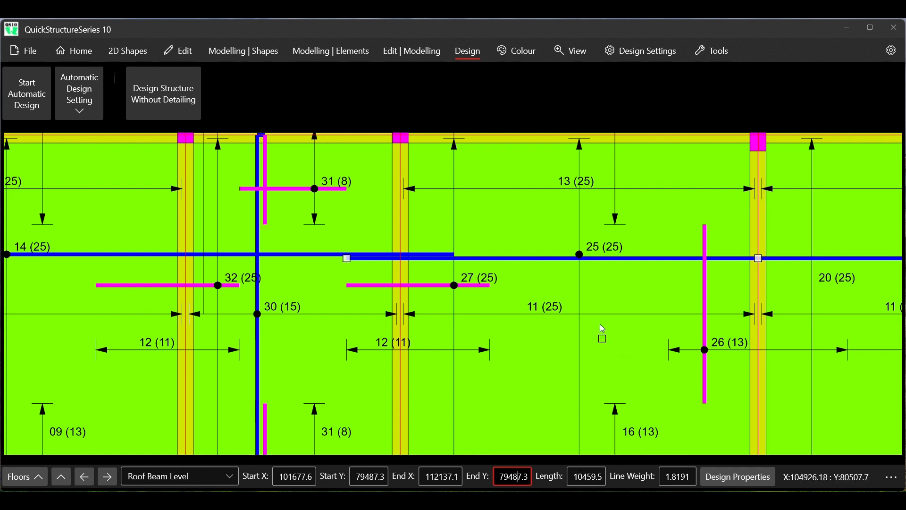
Set the Center Y of bar 25's marker dot to 79487.3 and end the selection command
left_click(581, 254)
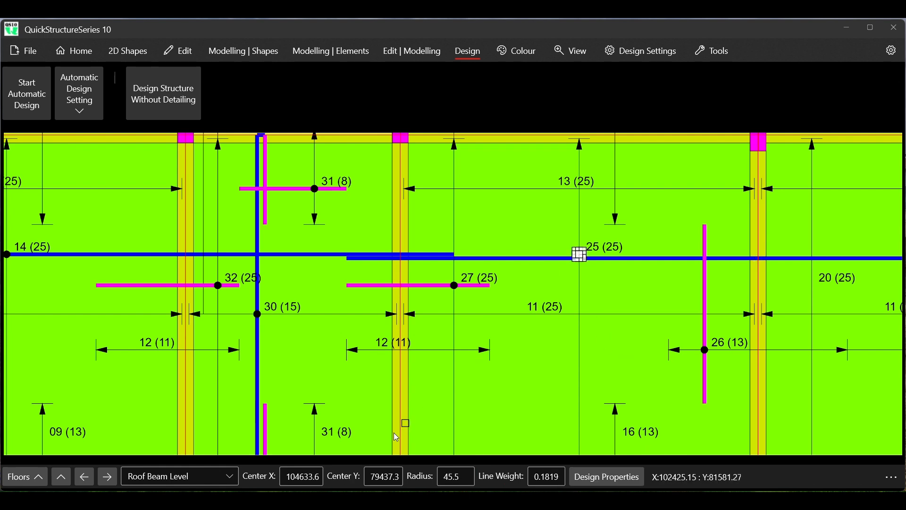
left_click(386, 475)
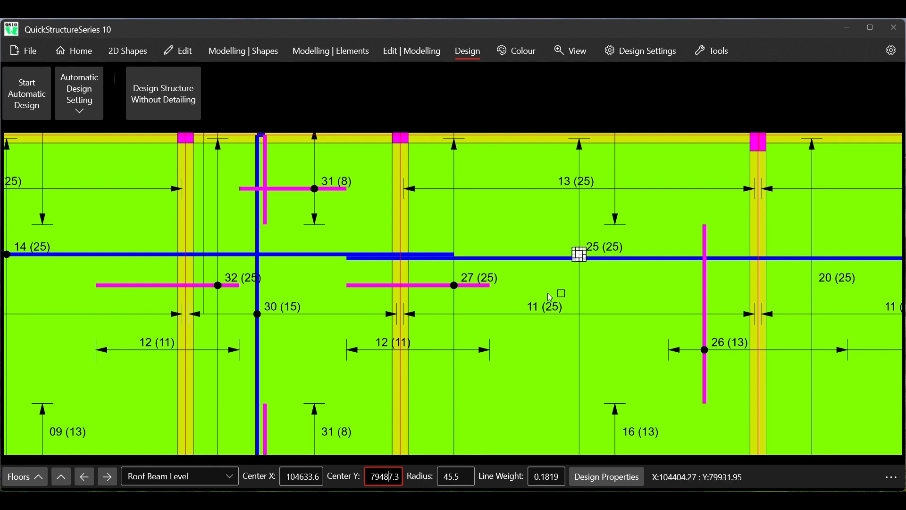
right_click(510, 335)
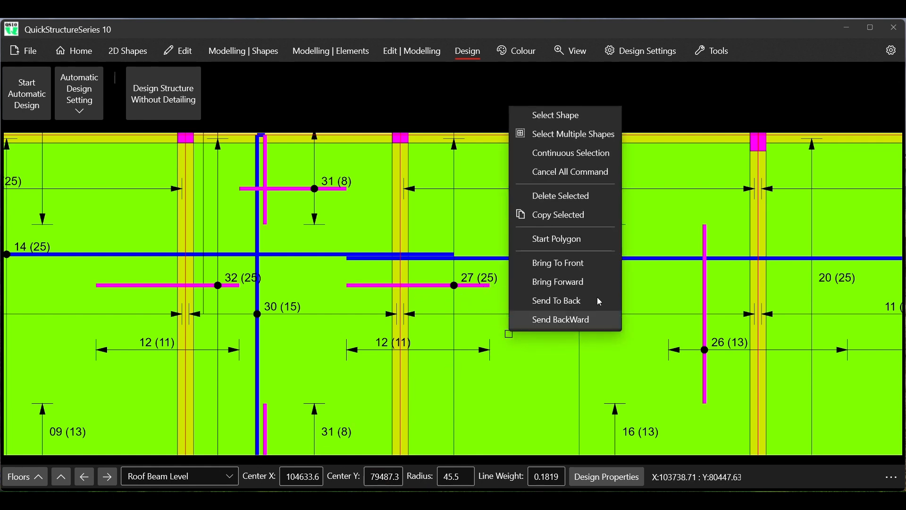
left_click(558, 175)
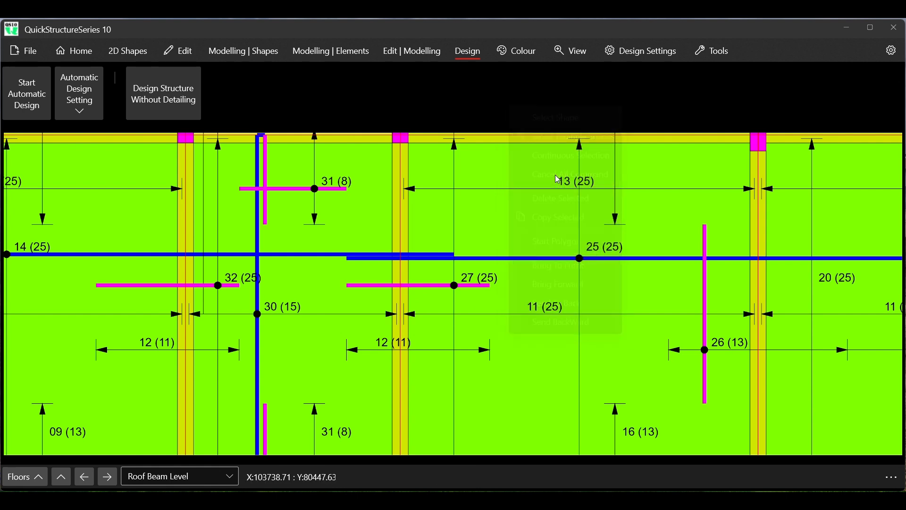
Inspect the overlap between bars 14 and 25 in the central bay, close up and on the whole first floor slab sheet
scroll(527, 265, "down", 1)
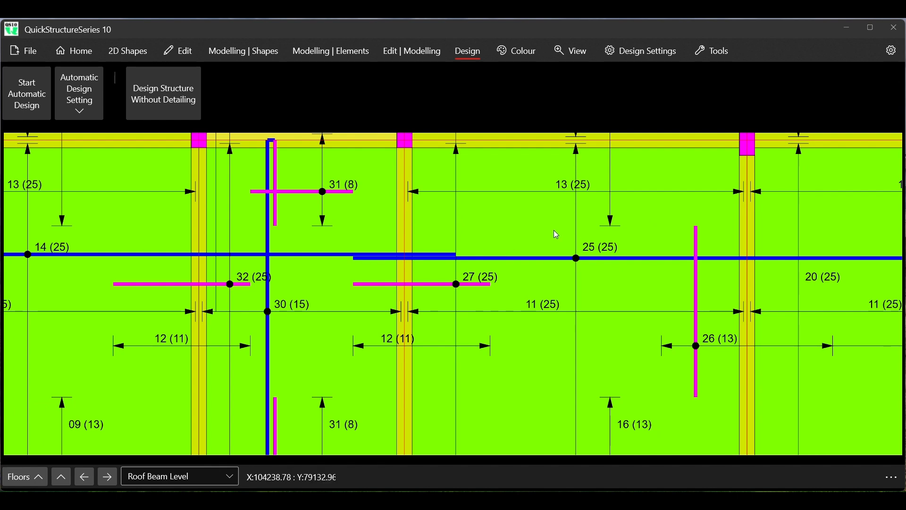
scroll(309, 218, "down", 2)
scroll(309, 218, "down", 4)
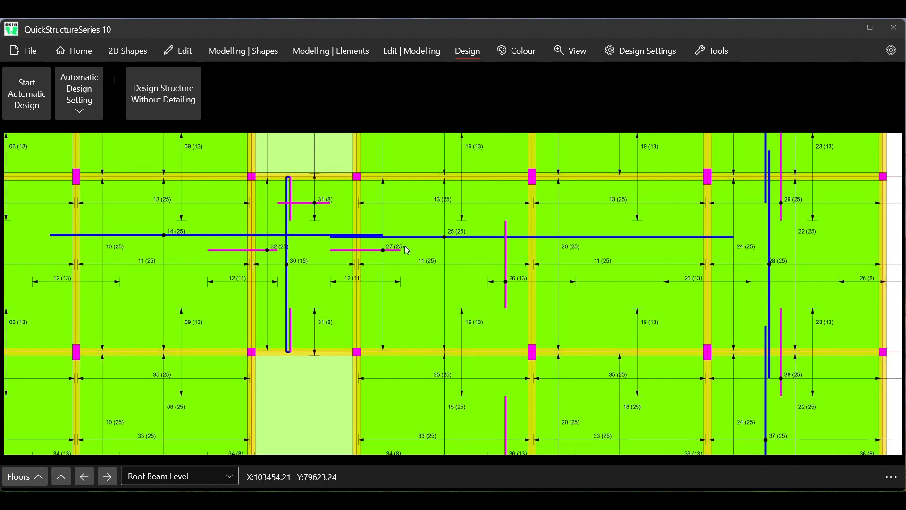
scroll(416, 259, "down", 5)
scroll(418, 264, "down", 1)
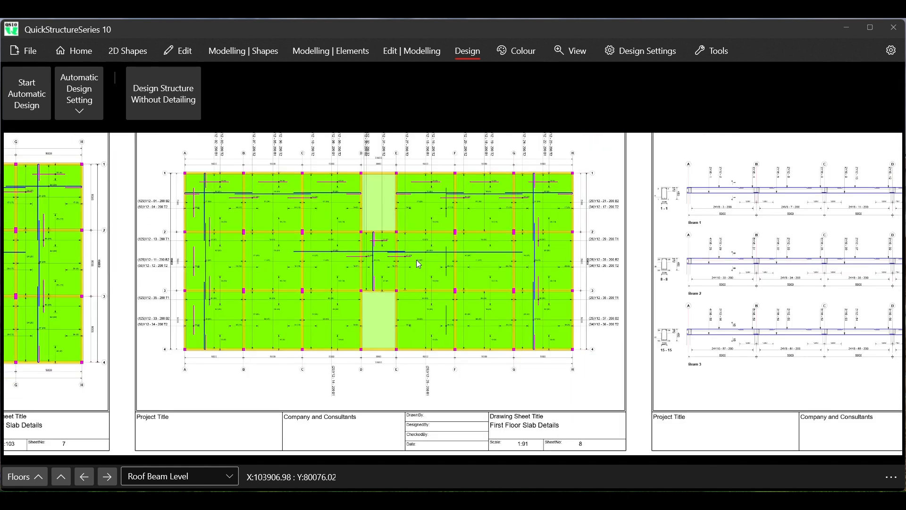
scroll(460, 282, "down", 2)
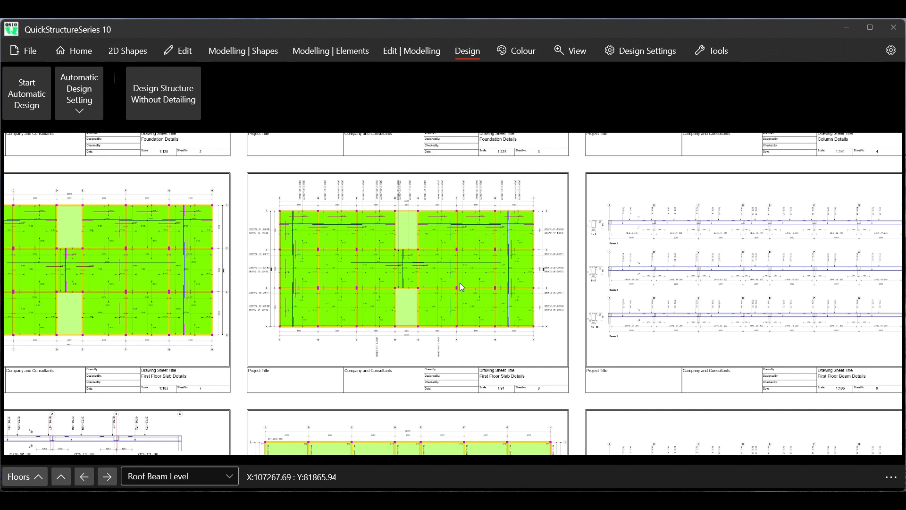
scroll(461, 285, "up", 1)
scroll(461, 285, "up", 3)
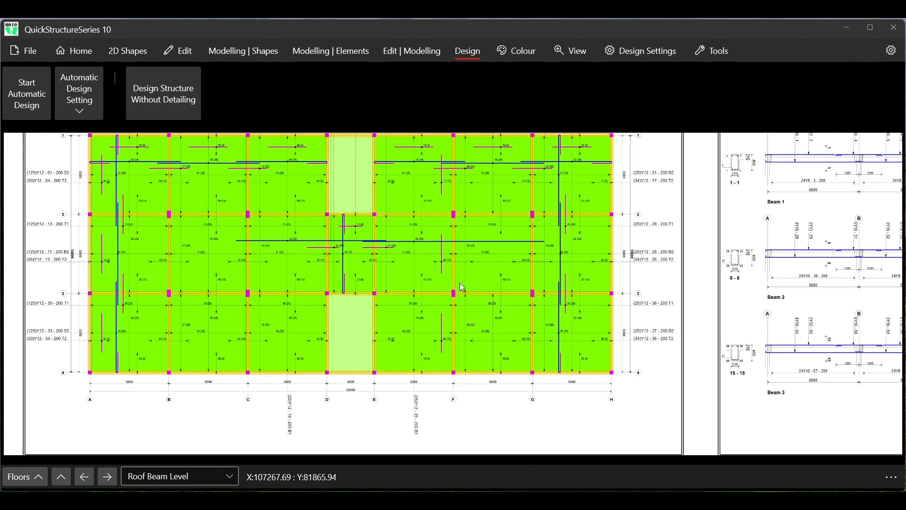
scroll(461, 287, "up", 2)
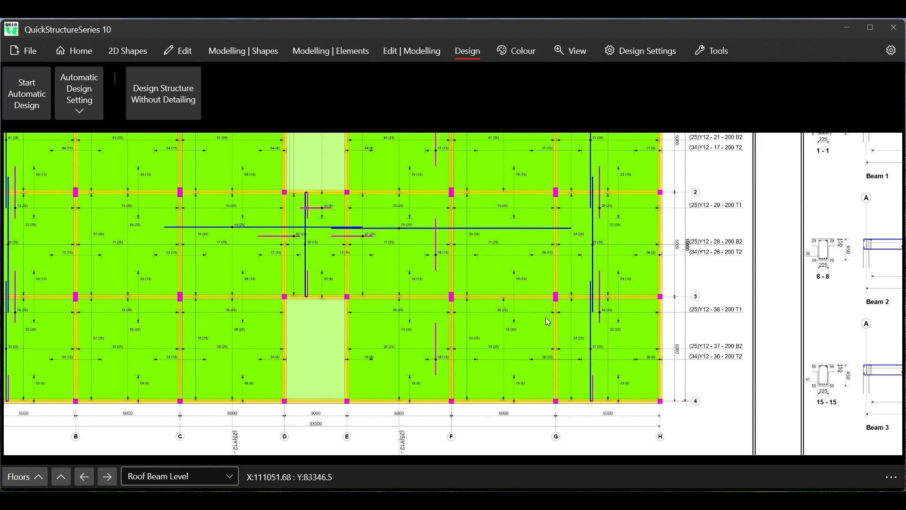
Review the bar callouts and group layout along the grids of the first floor slab details drawing
scroll(536, 339, "down", 3)
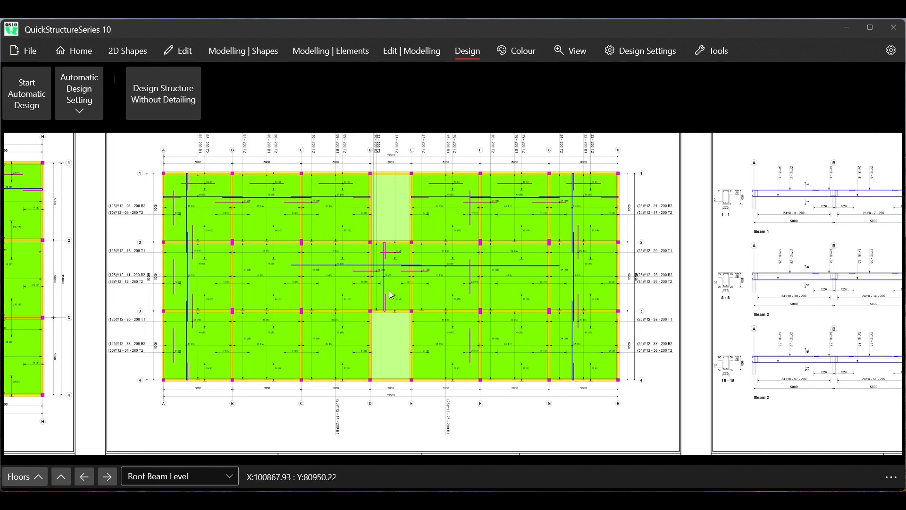
scroll(385, 289, "down", 2)
scroll(287, 188, "up", 2)
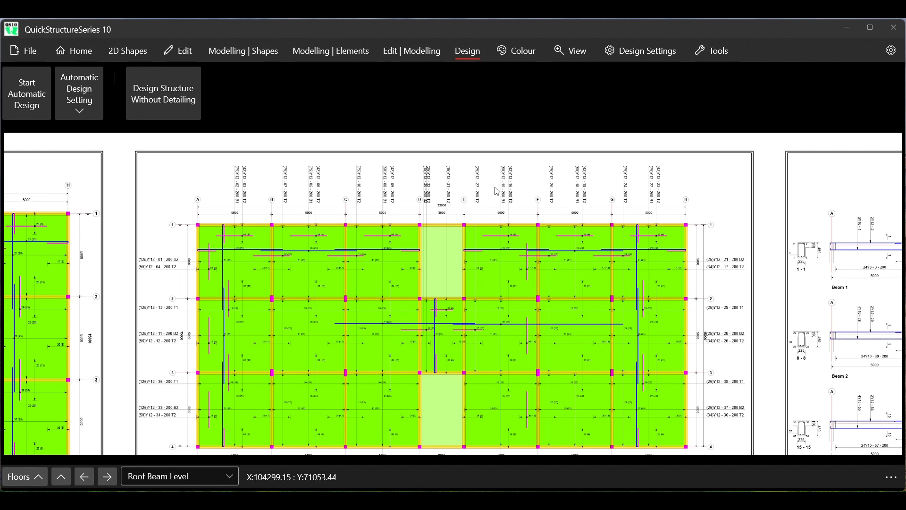
scroll(462, 177, "down", 2)
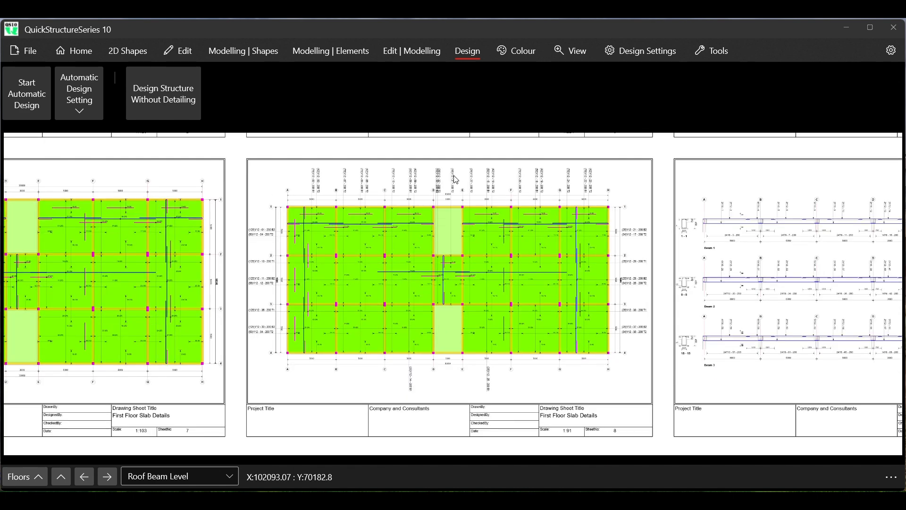
scroll(409, 198, "up", 2)
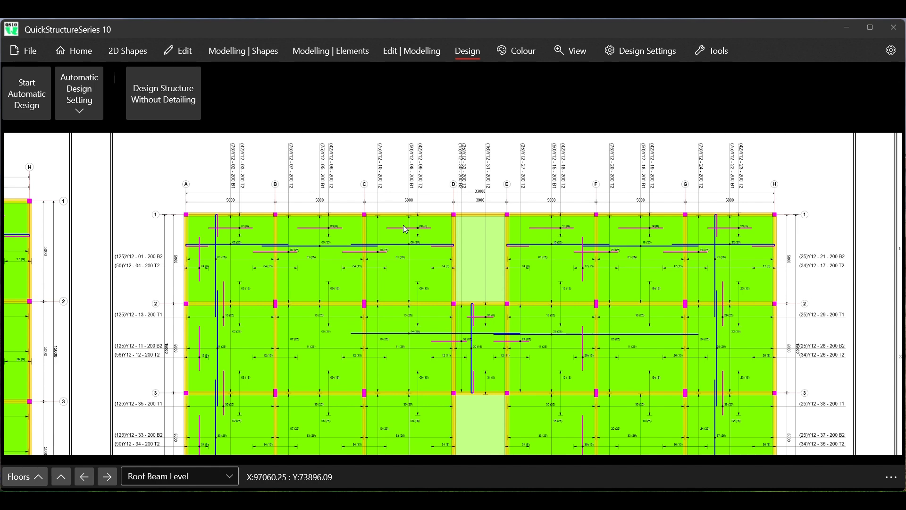
scroll(437, 218, "down", 3)
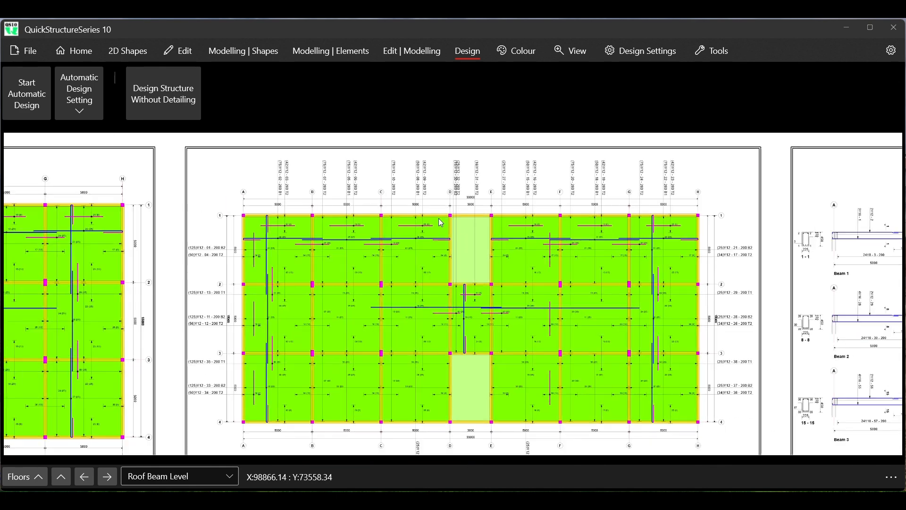
scroll(439, 219, "down", 1)
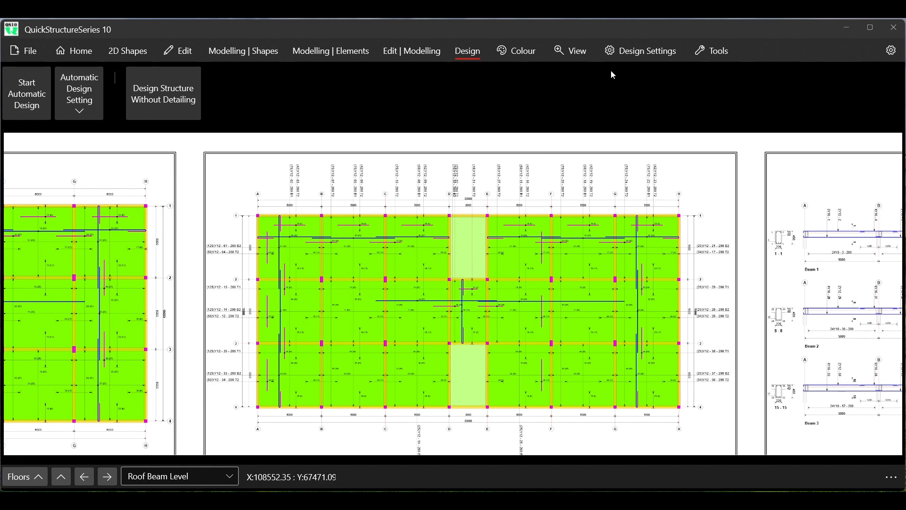
Review the slab detailing settings and the bar schedule estimate settings, including full bar length, currency, design code and unit costs of steel
left_click(625, 57)
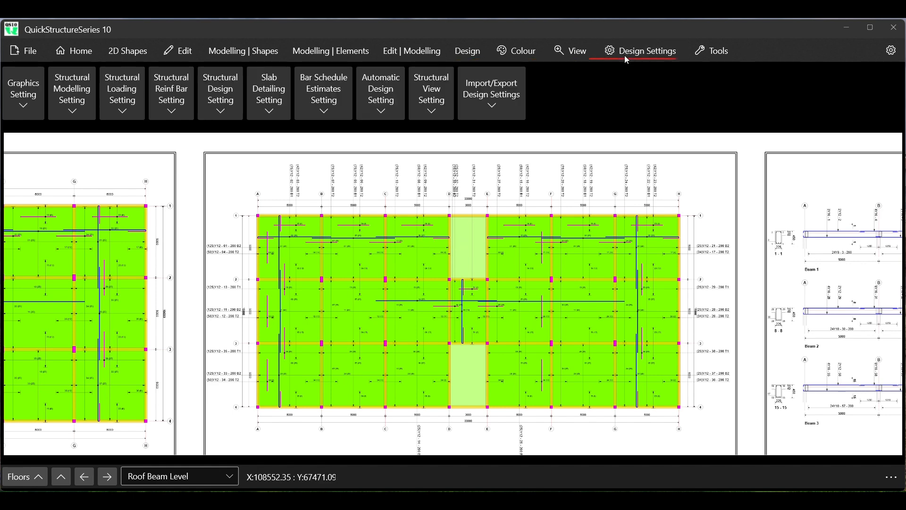
left_click(268, 90)
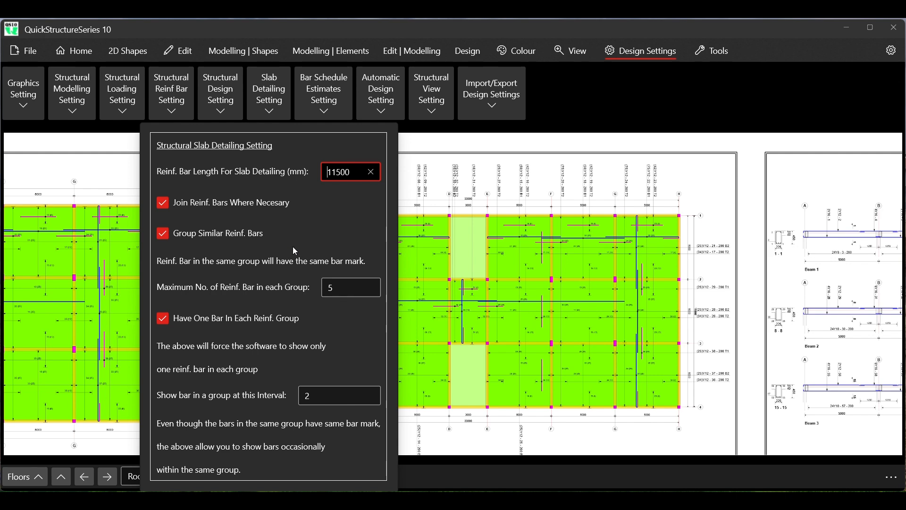
left_click(326, 115)
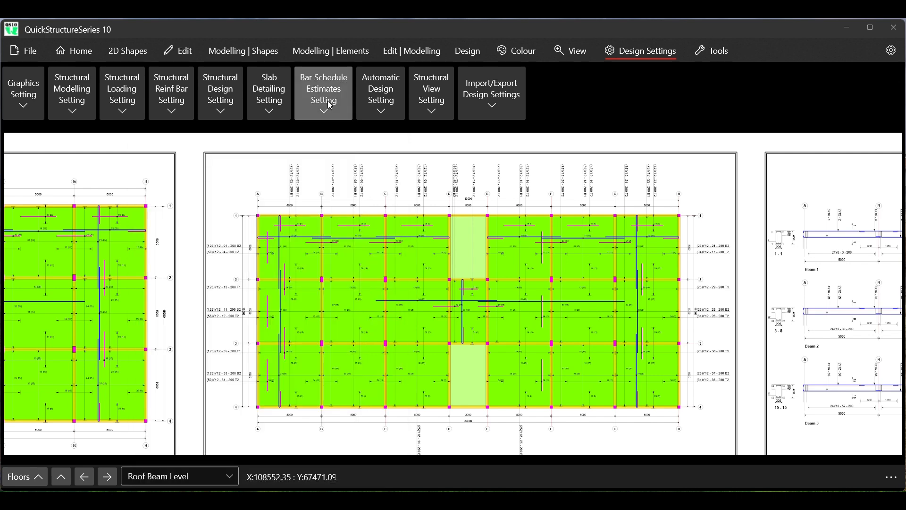
left_click(329, 105)
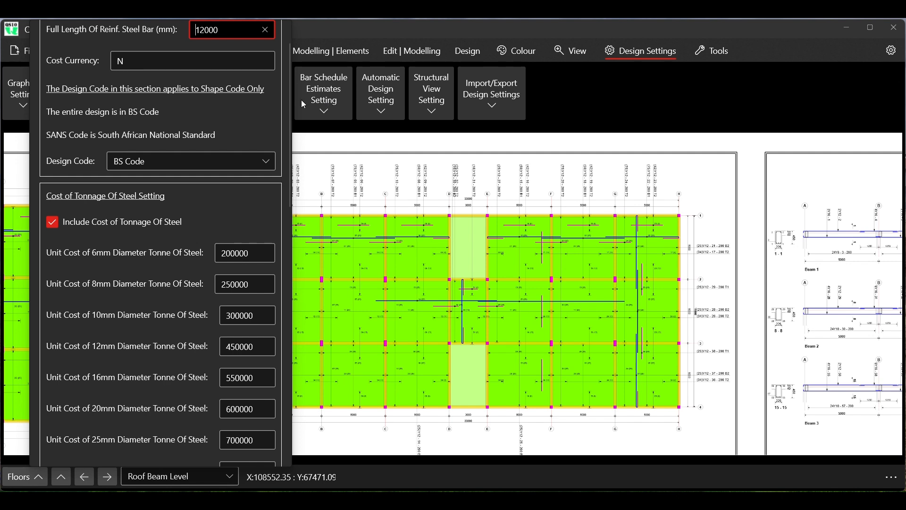
scroll(193, 97, "up", 1)
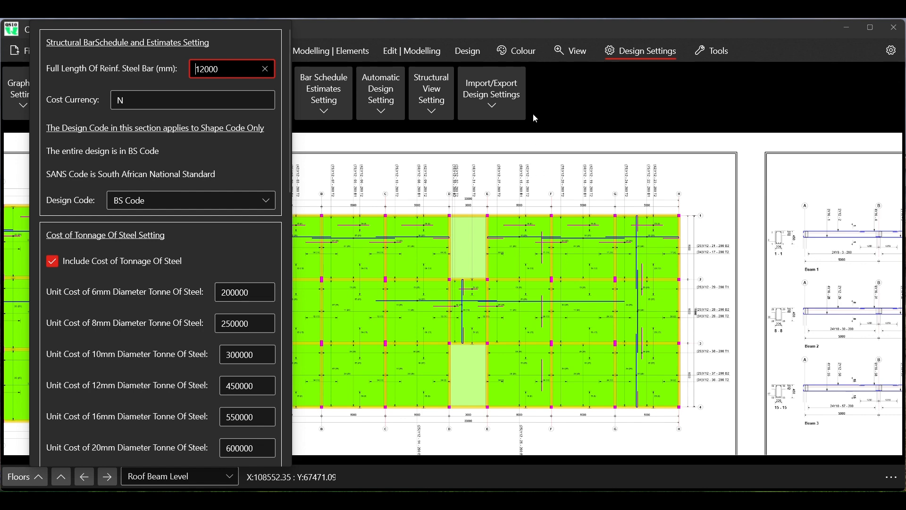
left_click(584, 80)
Run the automatic building design with the structural bar bending schedule included, declining to save or export the design documents
scroll(490, 211, "down", 6)
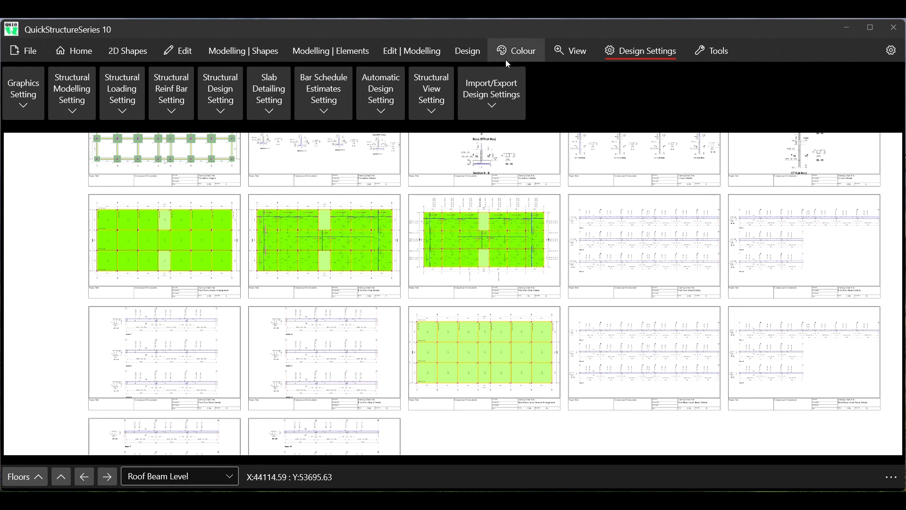
left_click(466, 54)
left_click(83, 112)
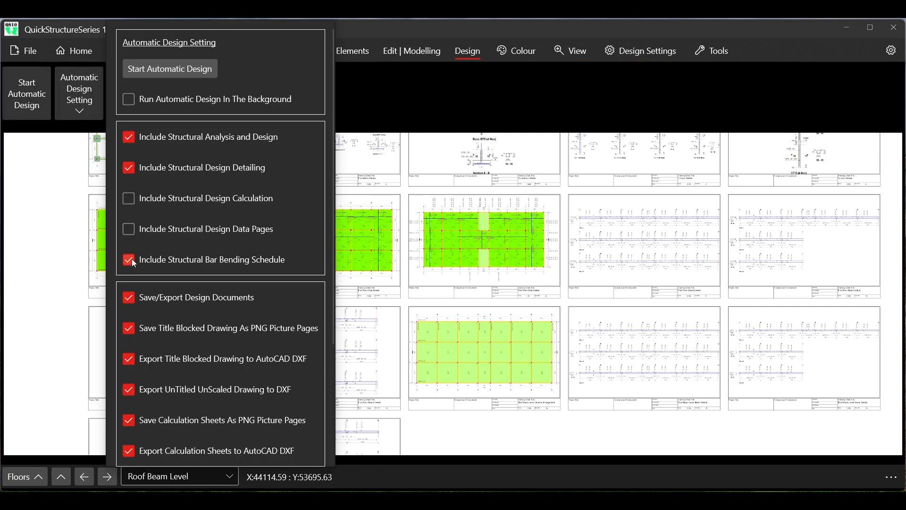
left_click(186, 67)
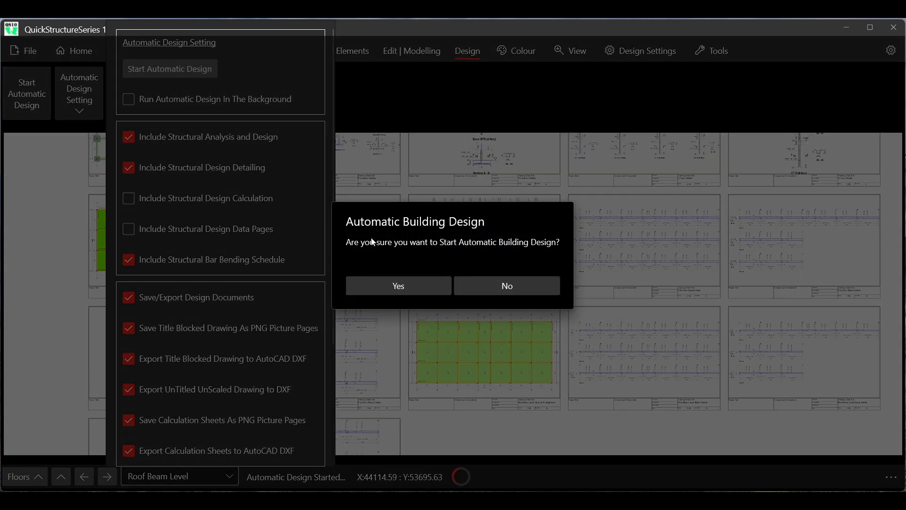
left_click(386, 280)
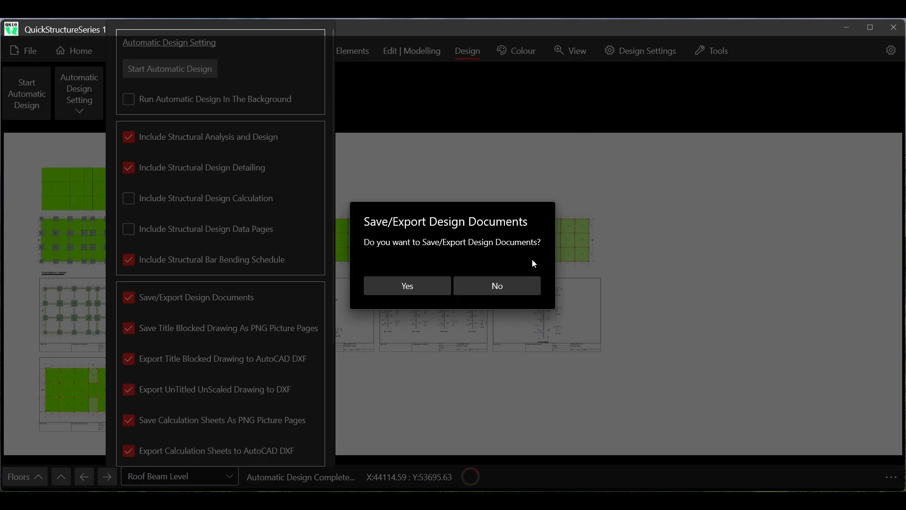
left_click(492, 287)
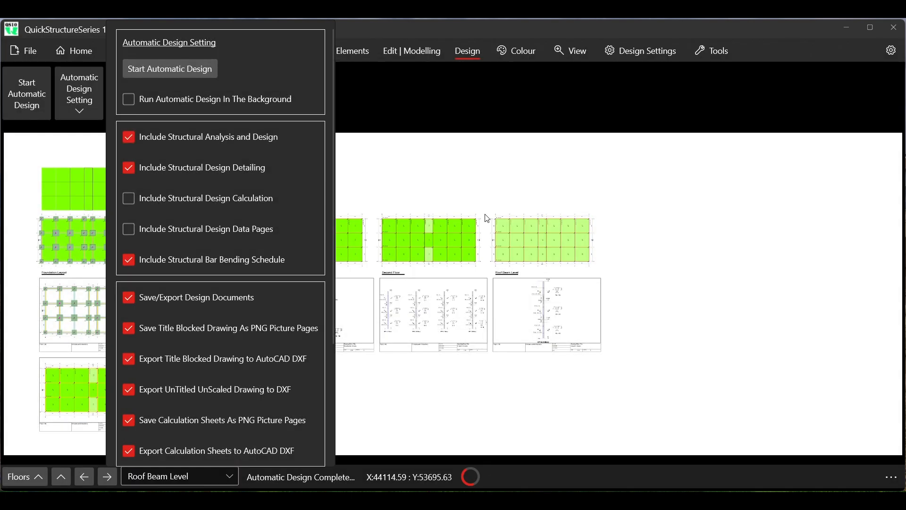
left_click(454, 115)
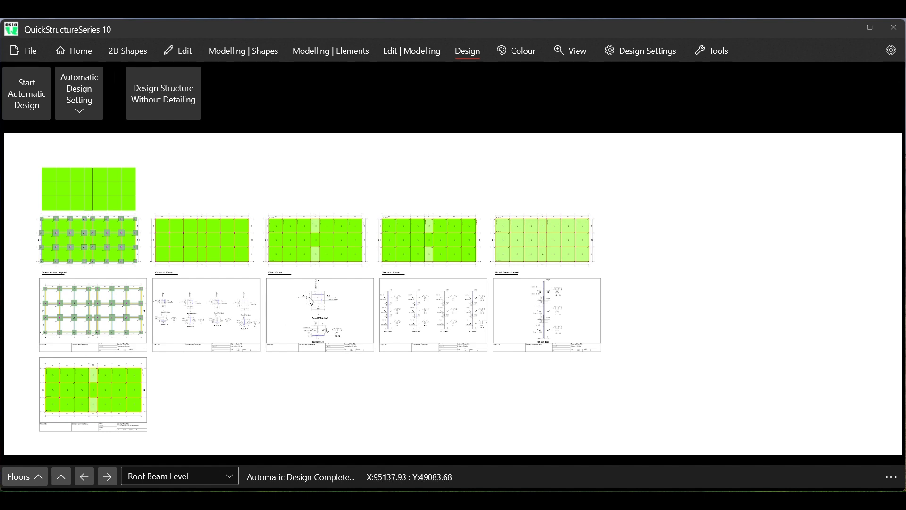
Select Page 1 - Foundation Layout in the title blocked drawing list and display all title blocked detailed drawing pages
scroll(311, 301, "down", 3)
scroll(194, 327, "up", 5)
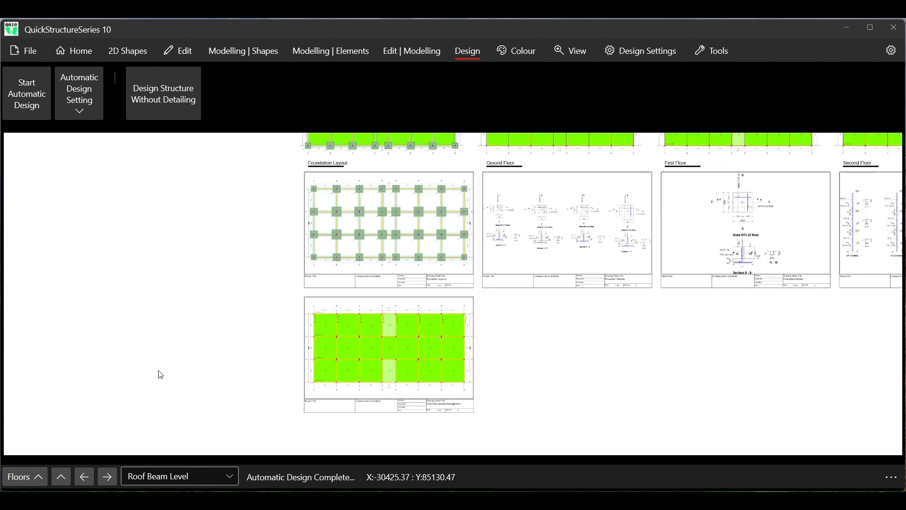
scroll(160, 375, "down", 5)
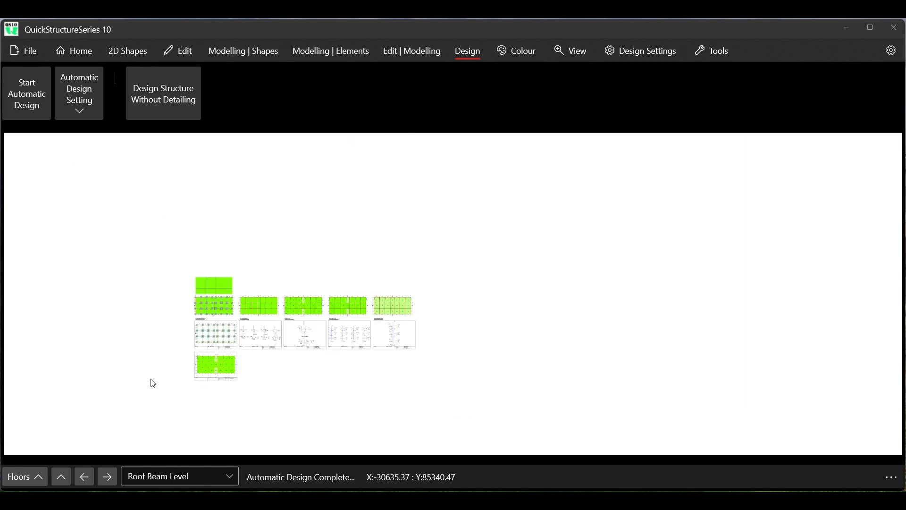
left_click(61, 477)
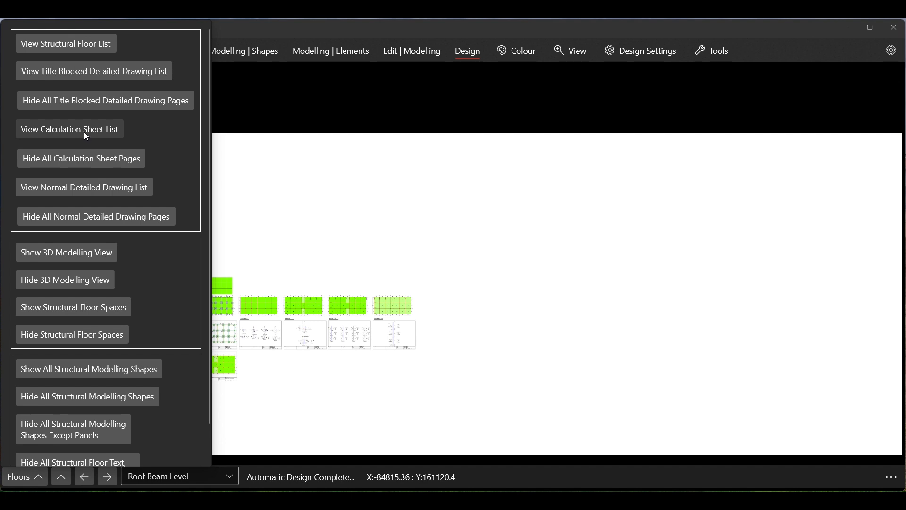
left_click(80, 72)
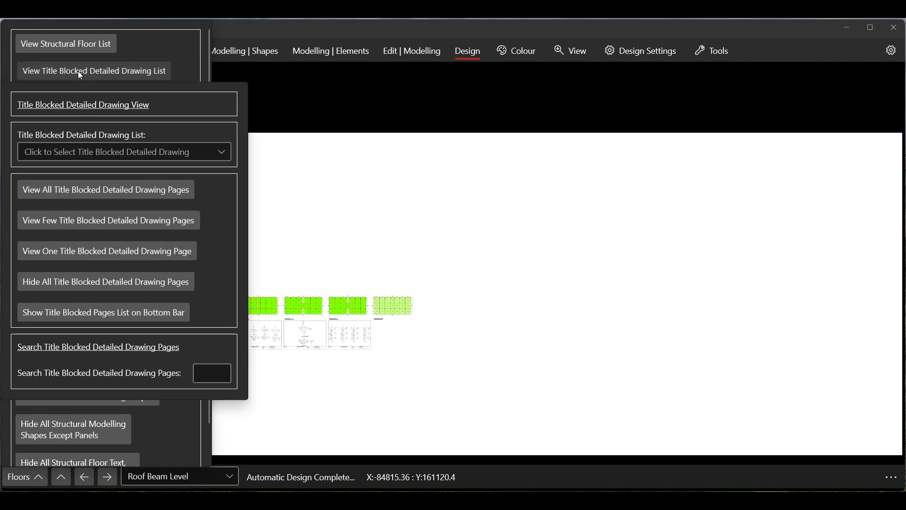
left_click(90, 153)
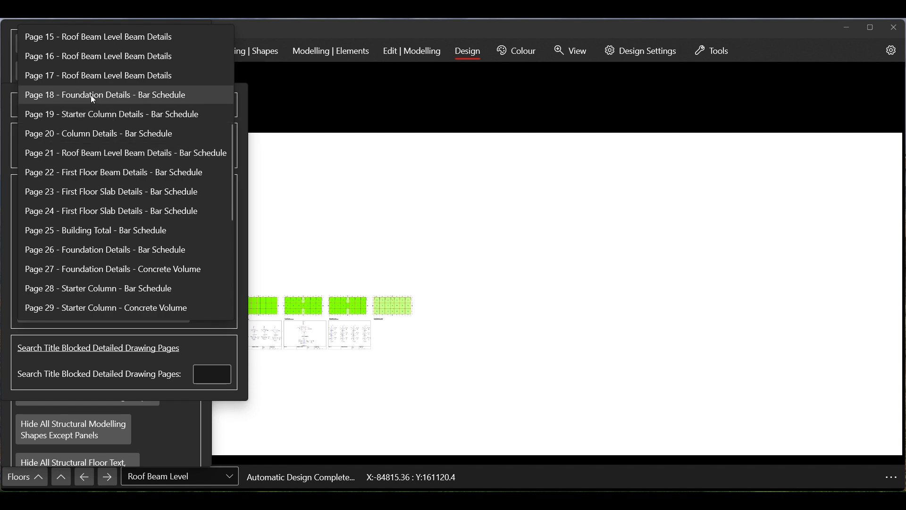
scroll(91, 96, "down", 5)
scroll(91, 95, "up", 10)
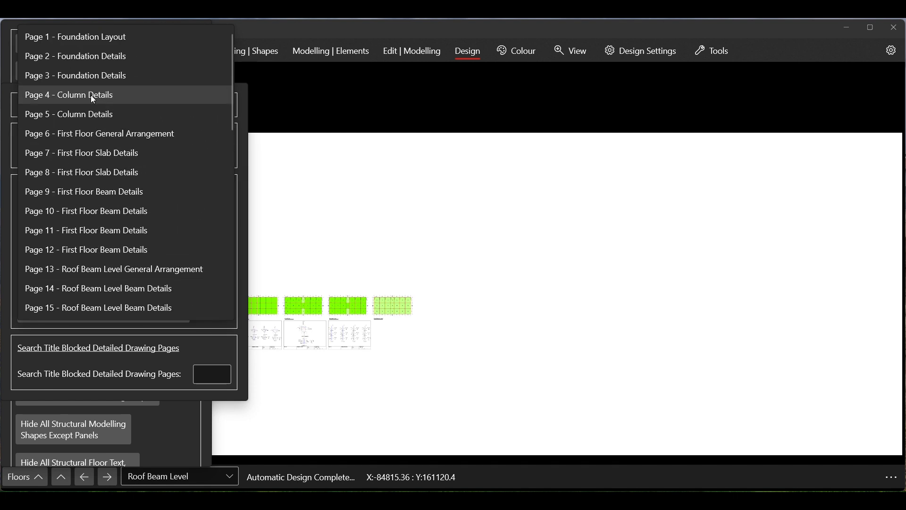
left_click(84, 41)
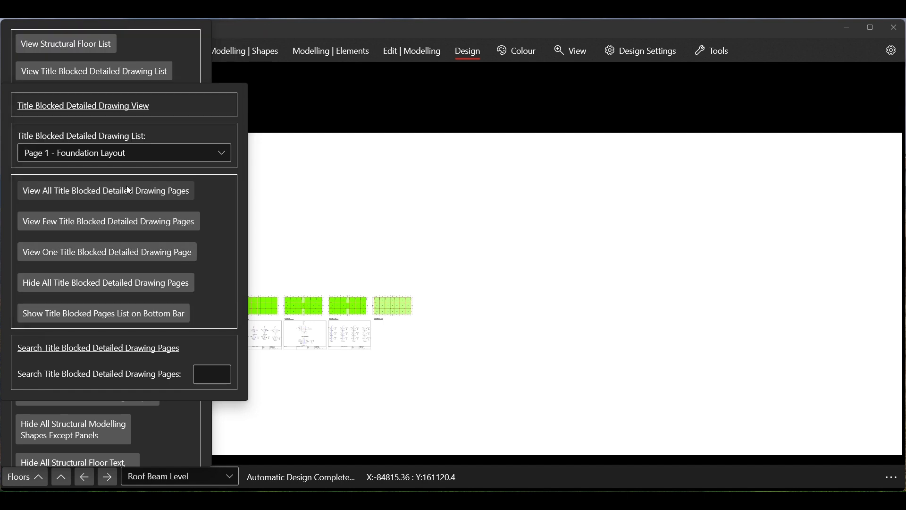
left_click(120, 191)
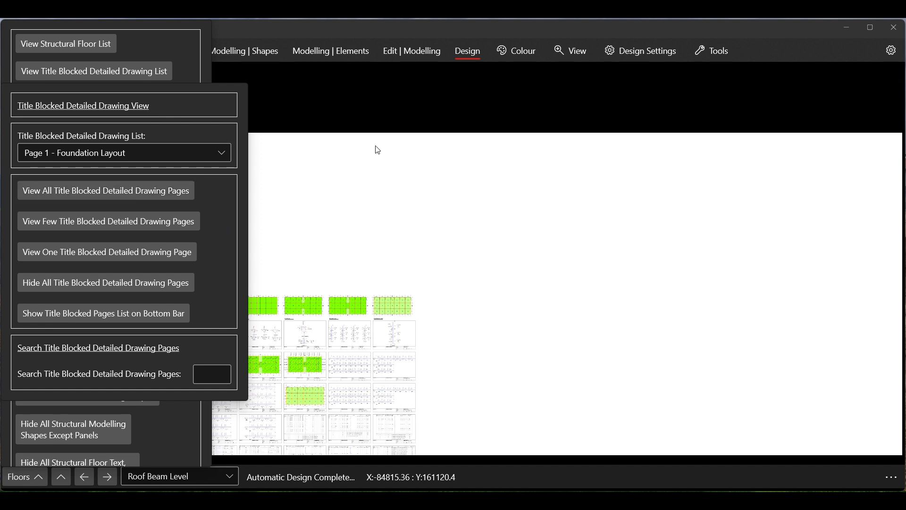
left_click(392, 124)
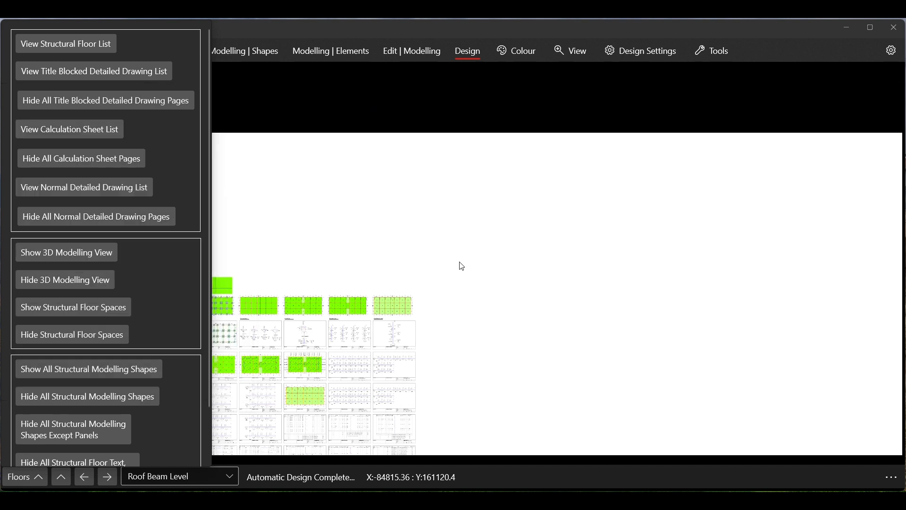
left_click(428, 97)
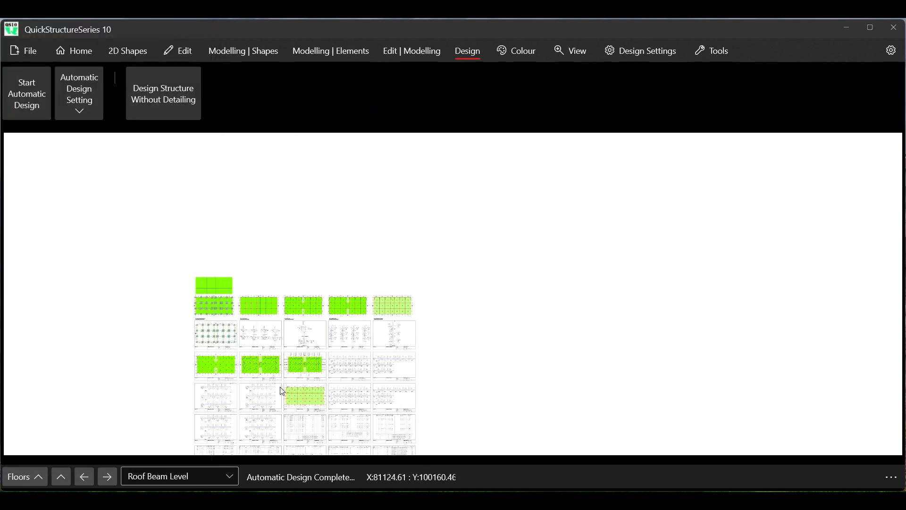
Examine the concrete volume and formwork schedule sheets, including the building total and the pad foundation quantities
scroll(242, 398, "up", 5)
scroll(406, 226, "down", 6)
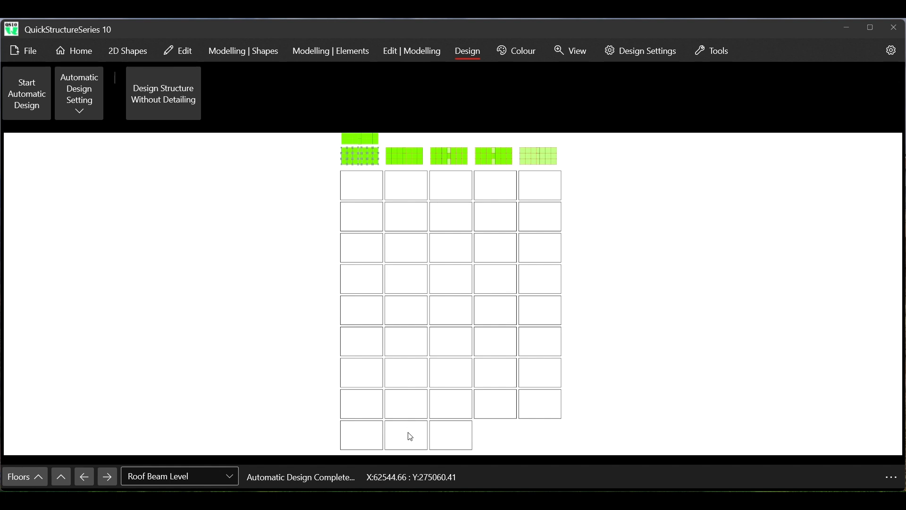
scroll(411, 439, "up", 5)
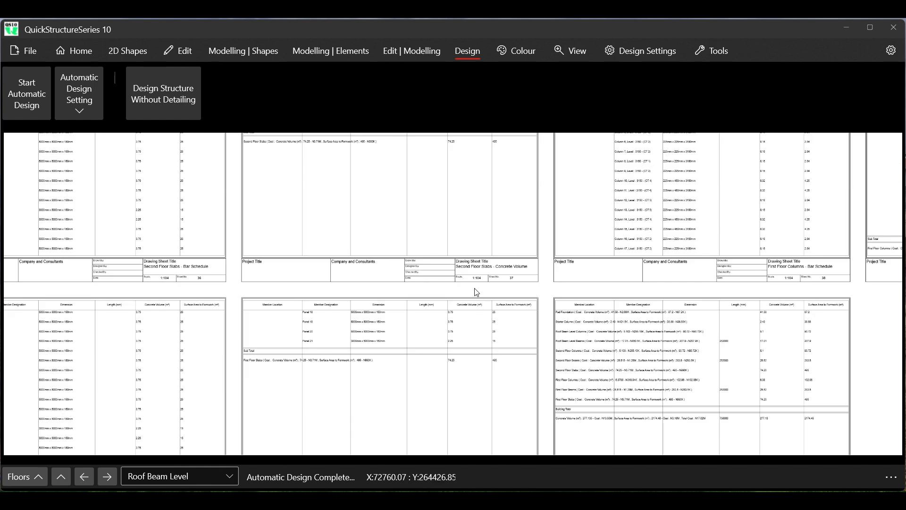
scroll(476, 292, "down", 4)
scroll(546, 308, "up", 5)
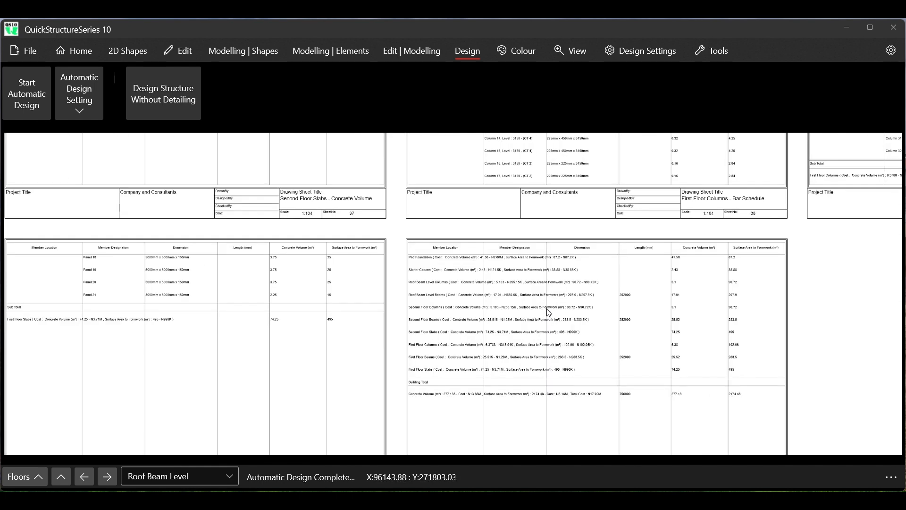
scroll(510, 299, "down", 5)
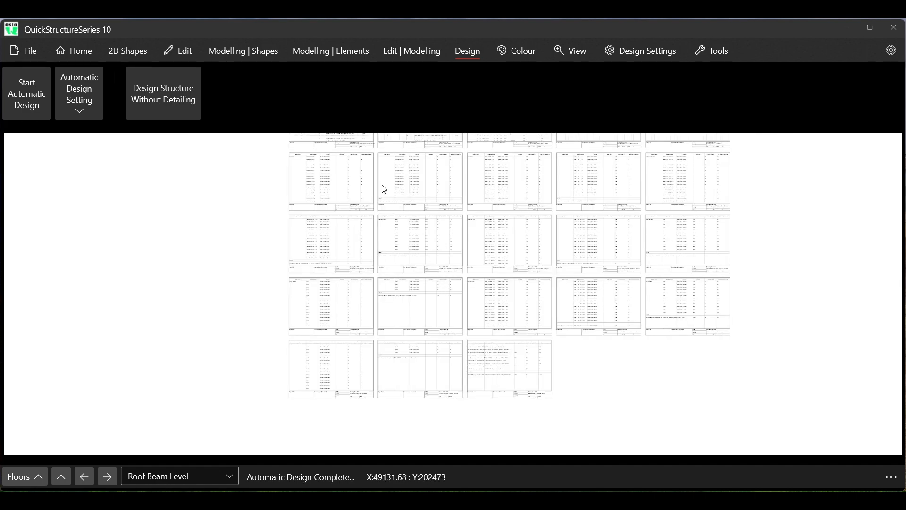
scroll(408, 162, "up", 5)
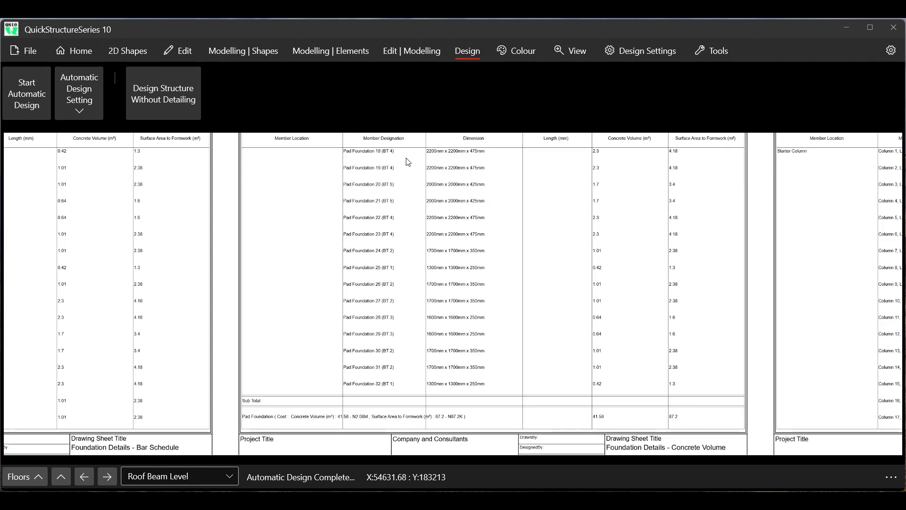
scroll(434, 269, "down", 1)
scroll(435, 269, "down", 5)
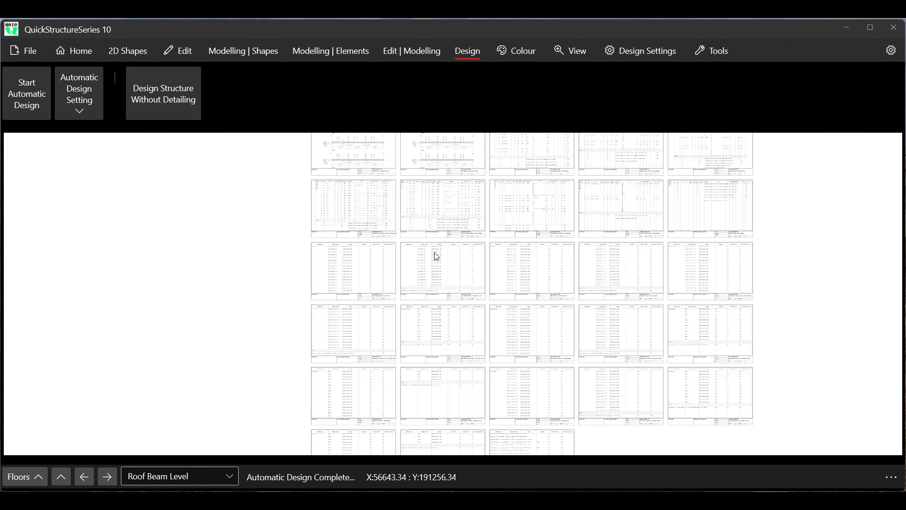
scroll(708, 144, "up", 5)
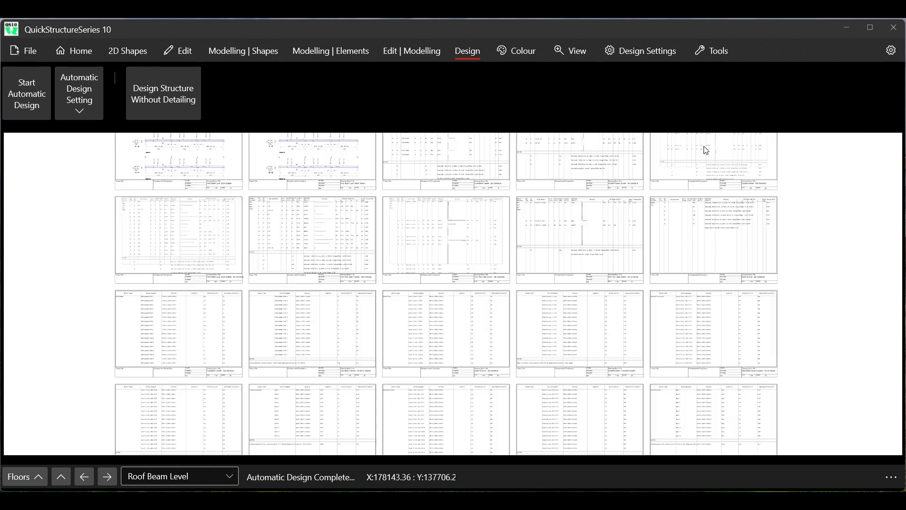
Examine the Foundation Details bar schedule on sheet 18, from its column headings and bar shapes to the subtotal costs
scroll(510, 289, "down", 3)
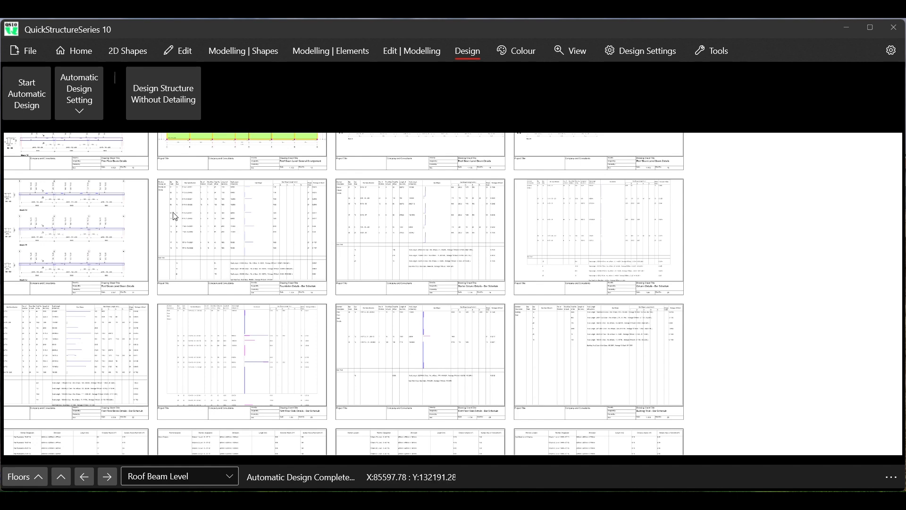
scroll(174, 215, "up", 4)
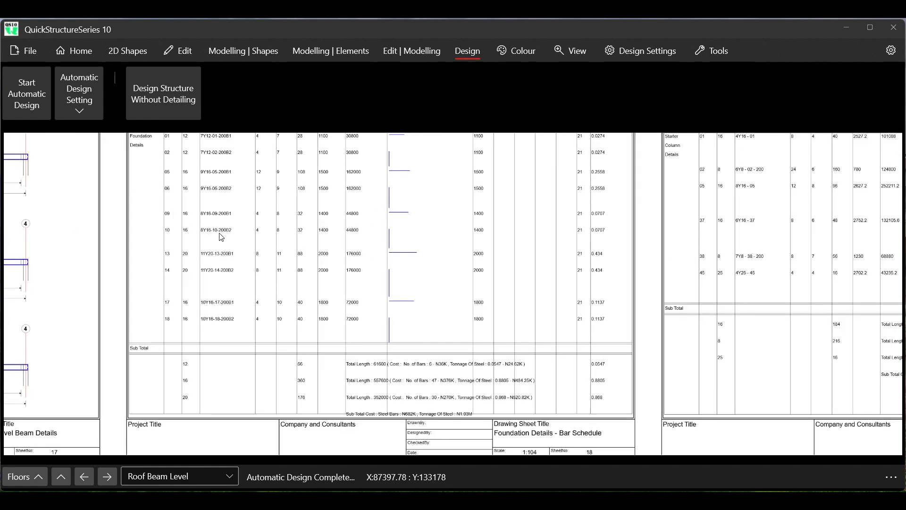
scroll(305, 304, "down", 2)
scroll(307, 227, "up", 3)
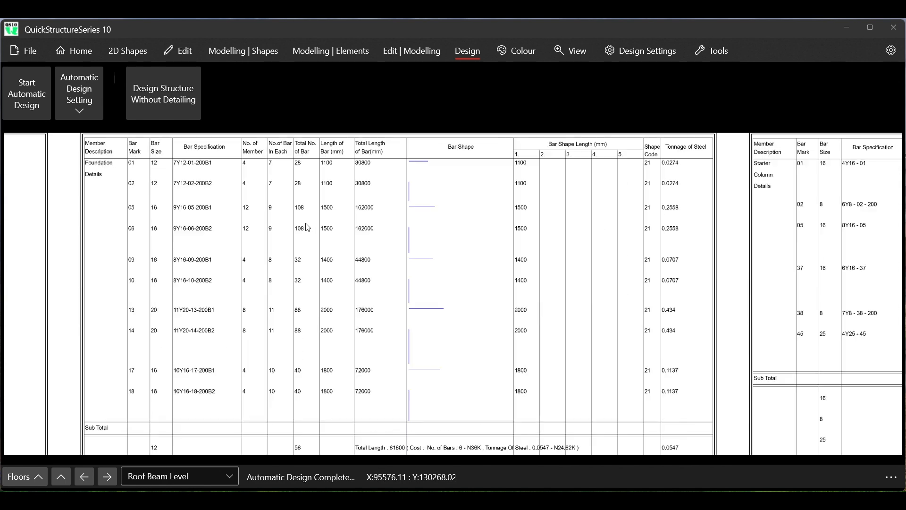
scroll(317, 234, "down", 1)
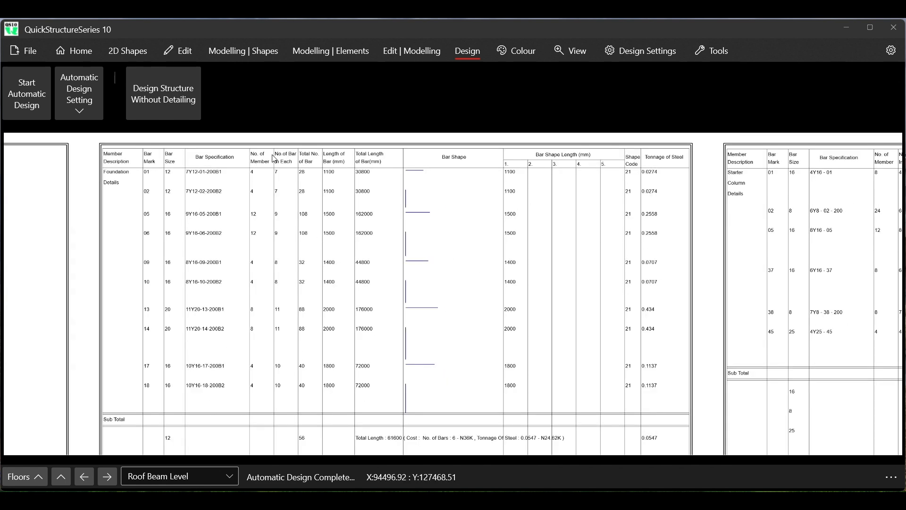
scroll(210, 147, "up", 1)
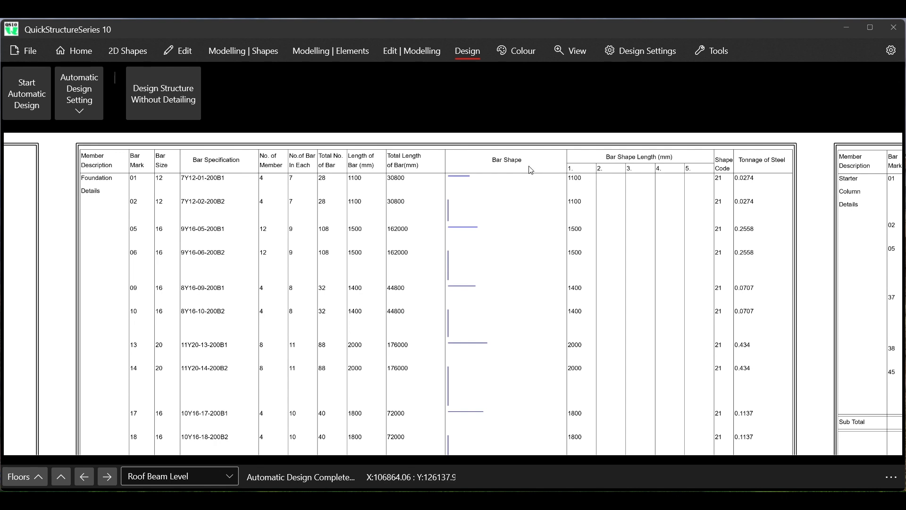
scroll(444, 162, "down", 3)
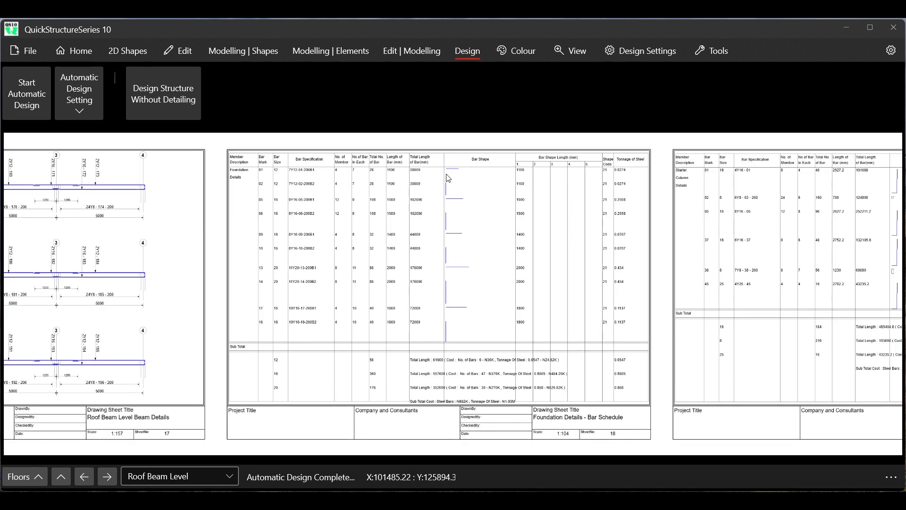
scroll(499, 387, "up", 2)
scroll(499, 387, "up", 3)
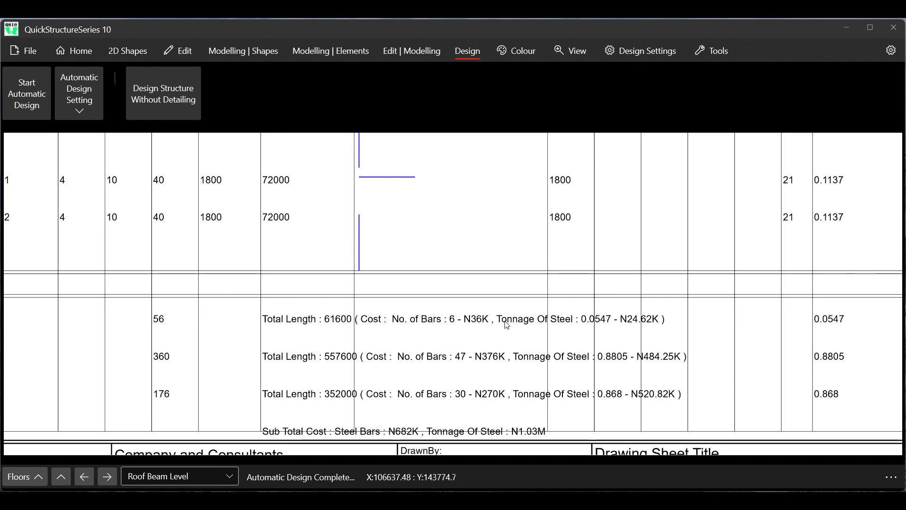
Examine the subtotal bar counts, steel tonnages and costs for the 12, 16 and 20 mm bars on the Foundation Details bar schedule
scroll(461, 324, "down", 3)
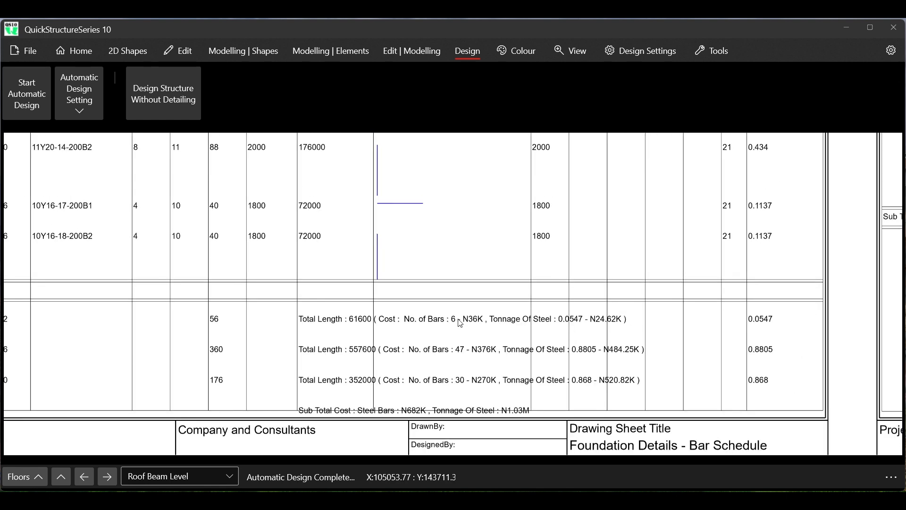
scroll(772, 302, "down", 3)
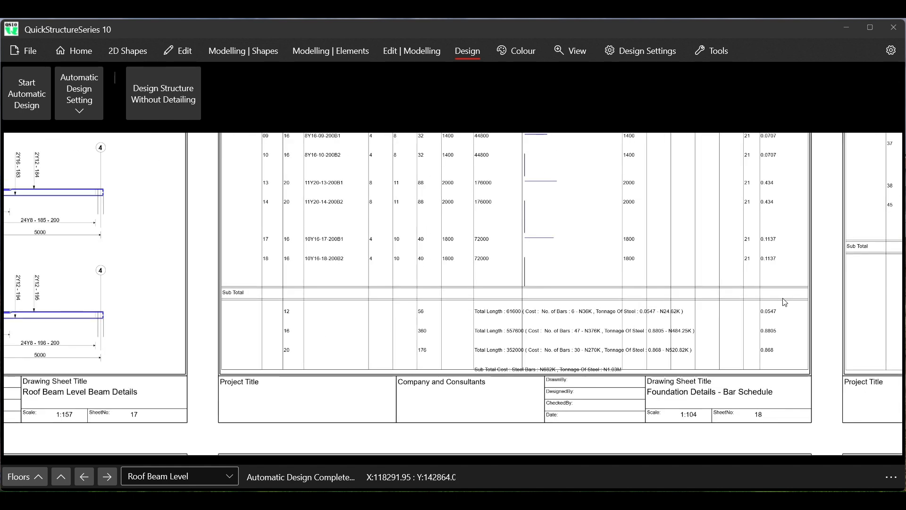
scroll(609, 314, "down", 2)
scroll(427, 323, "up", 3)
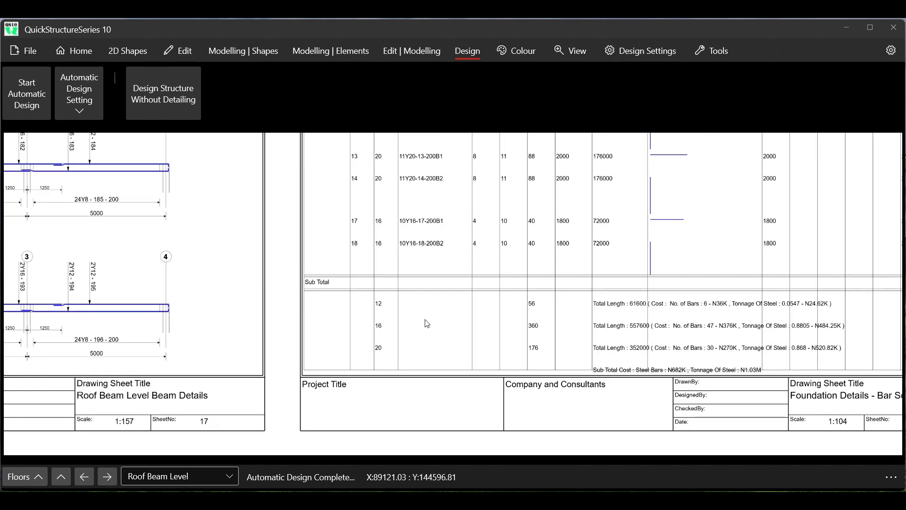
scroll(427, 323, "up", 1)
scroll(359, 285, "down", 3)
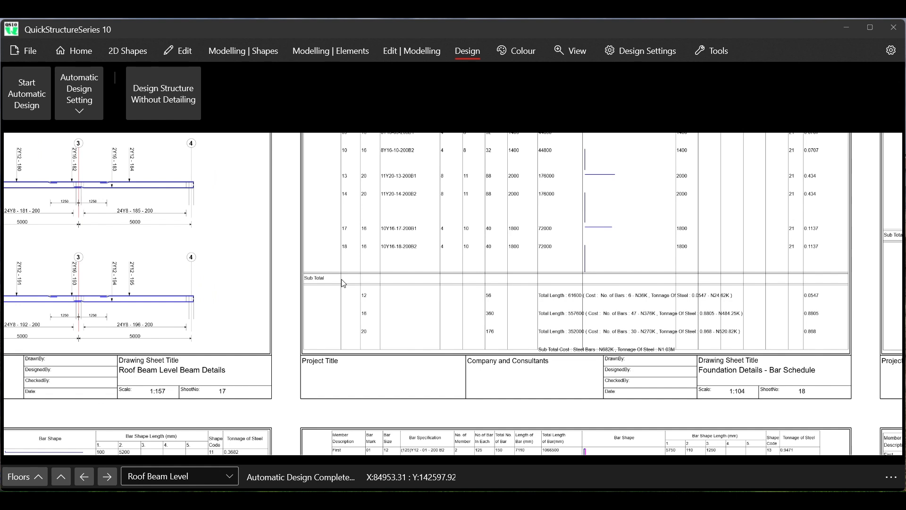
scroll(481, 321, "up", 2)
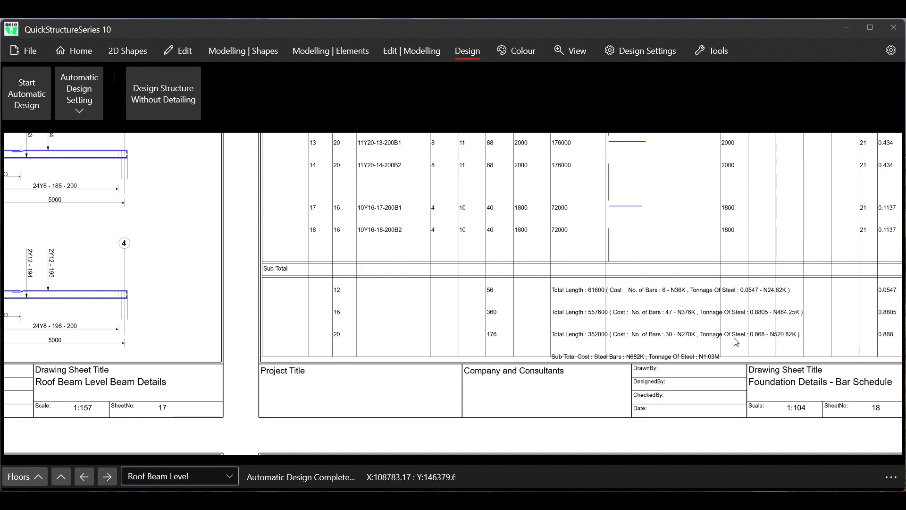
scroll(784, 333, "up", 3)
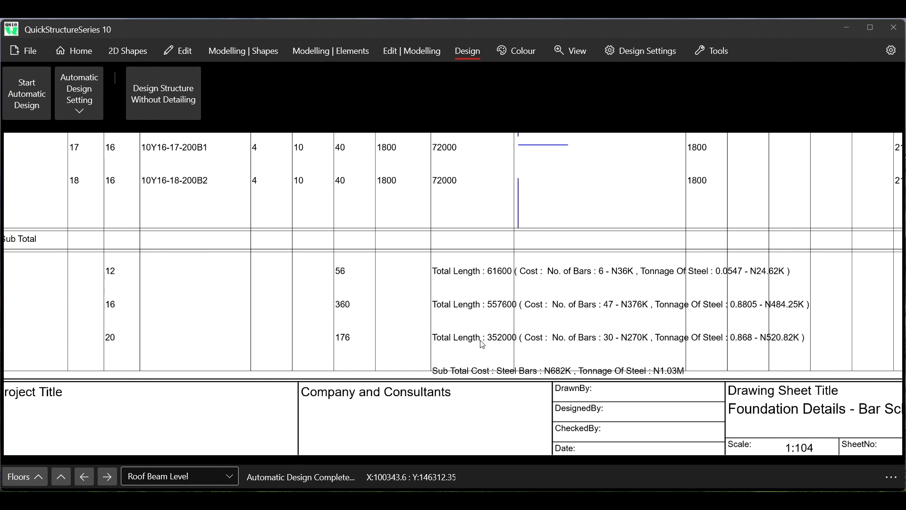
scroll(496, 340, "down", 2)
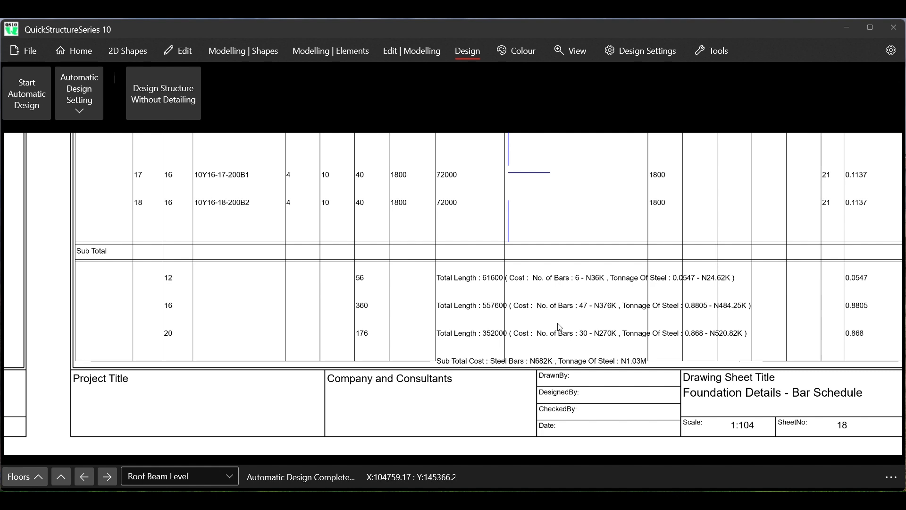
scroll(556, 331, "up", 2)
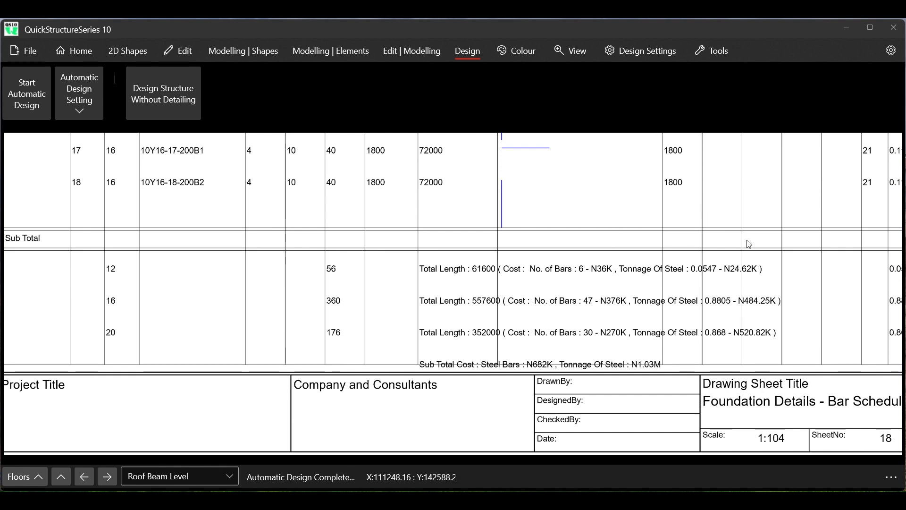
scroll(746, 244, "down", 1)
scroll(615, 303, "up", 2)
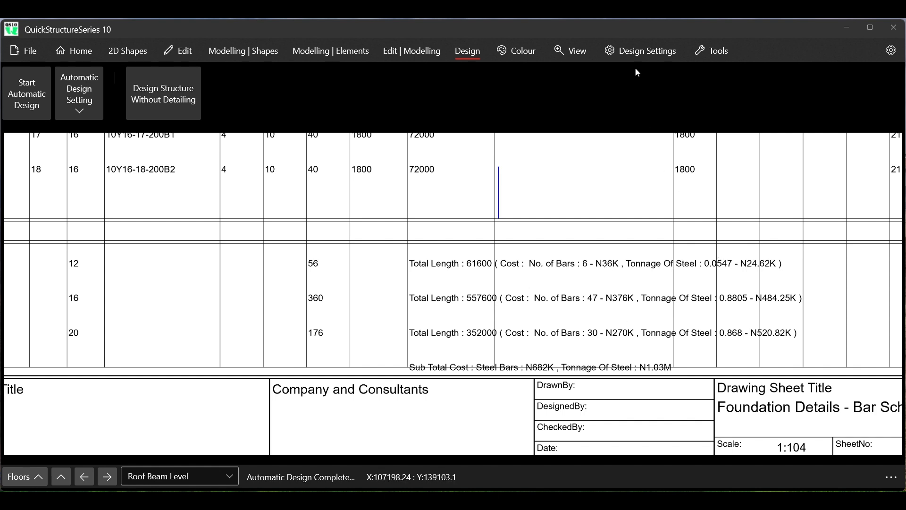
Review the bar schedule and estimates settings and their shape code design code options, keeping BS Code
left_click(659, 49)
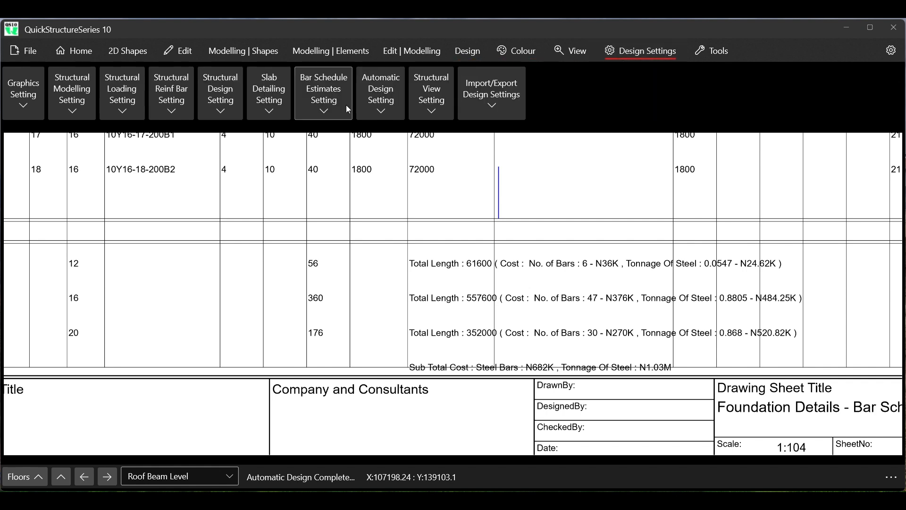
left_click(331, 107)
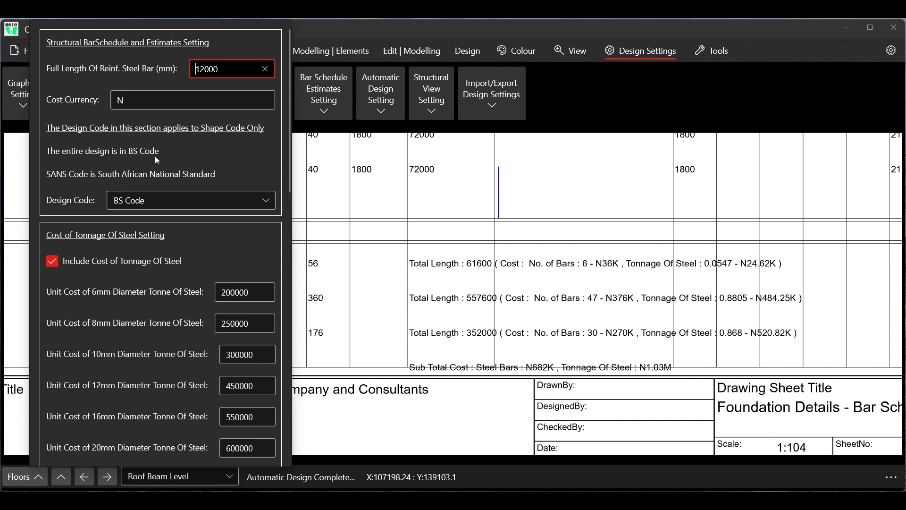
left_click(147, 205)
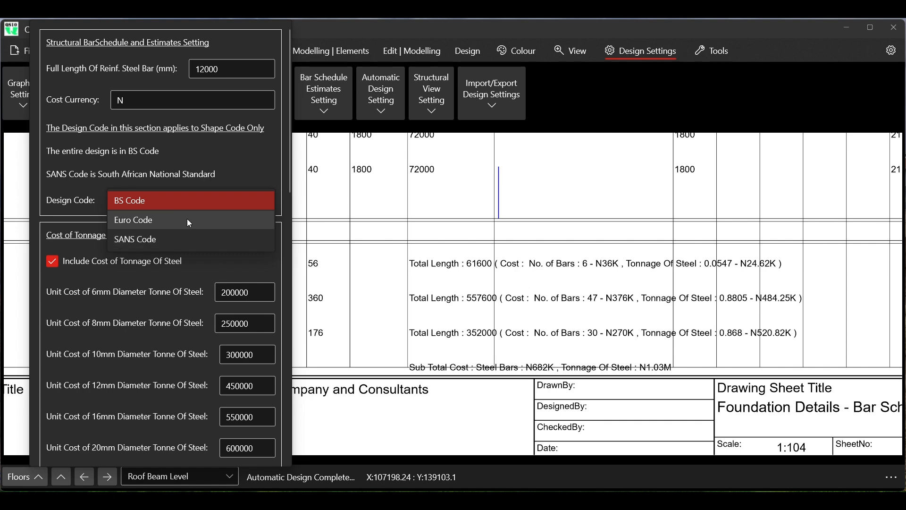
left_click(164, 202)
left_click(658, 121)
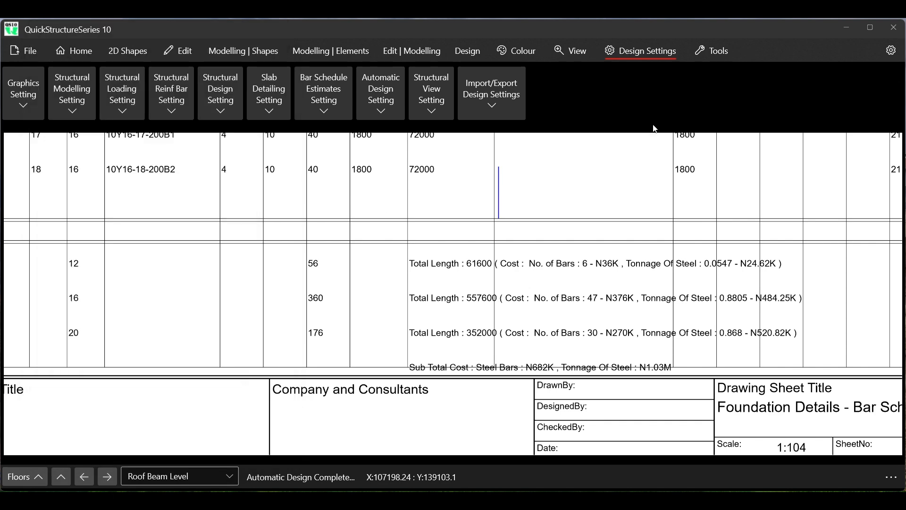
Examine the shape code column of the Foundation Details bar schedule and compare it with the Design Code choices, keeping BS Code selected
scroll(490, 295, "down", 4)
scroll(491, 295, "down", 5)
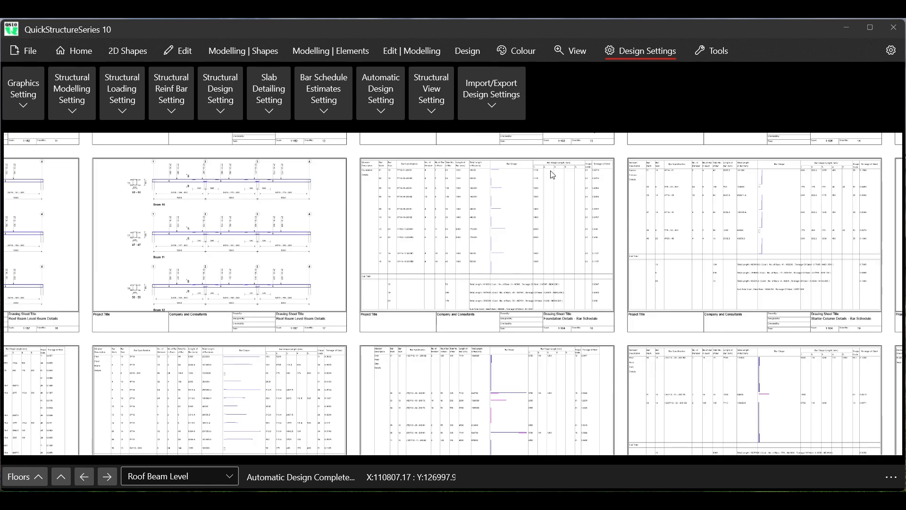
scroll(570, 199, "up", 6)
scroll(633, 175, "up", 1)
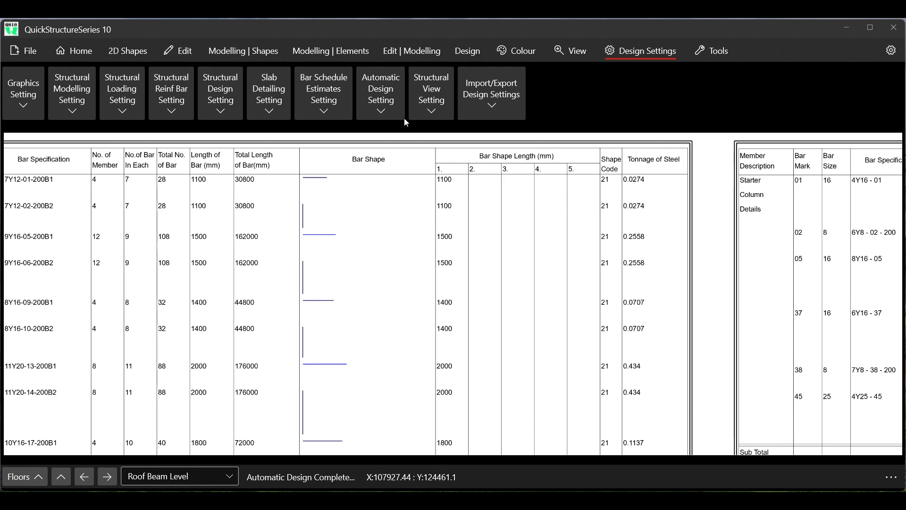
left_click(312, 104)
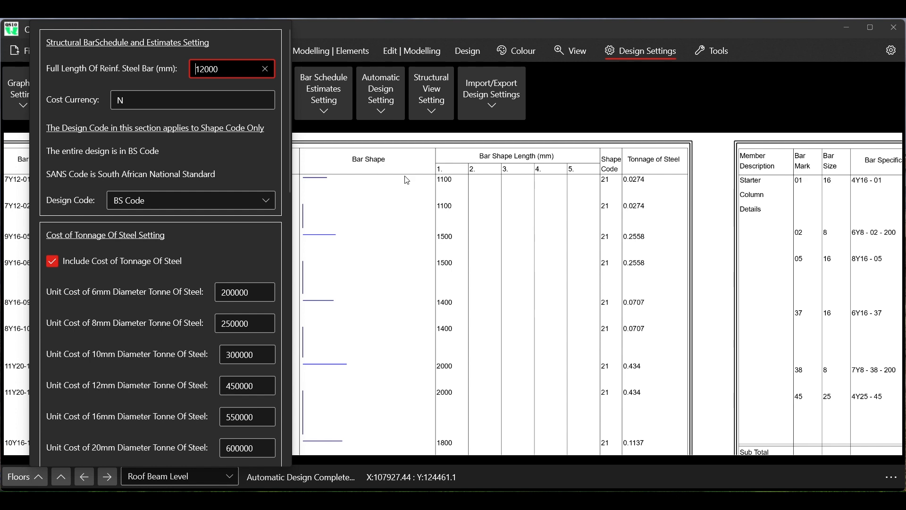
left_click(182, 198)
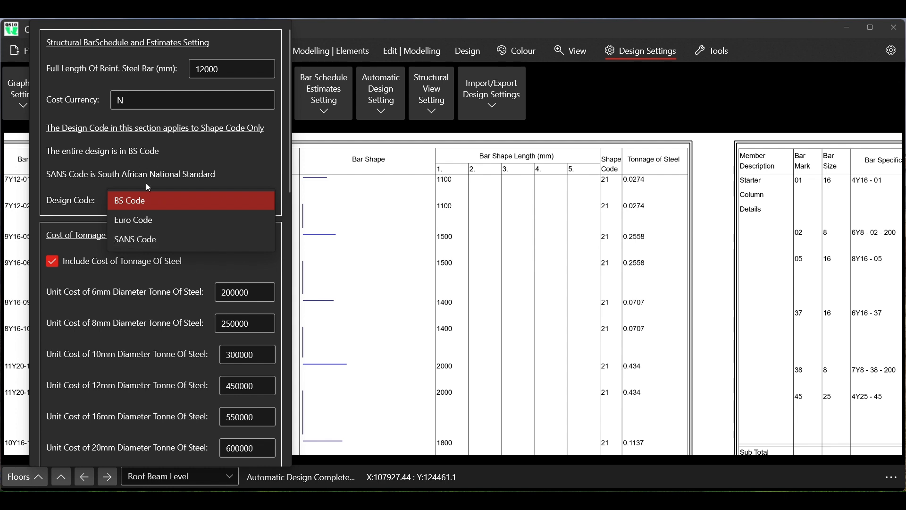
left_click(148, 201)
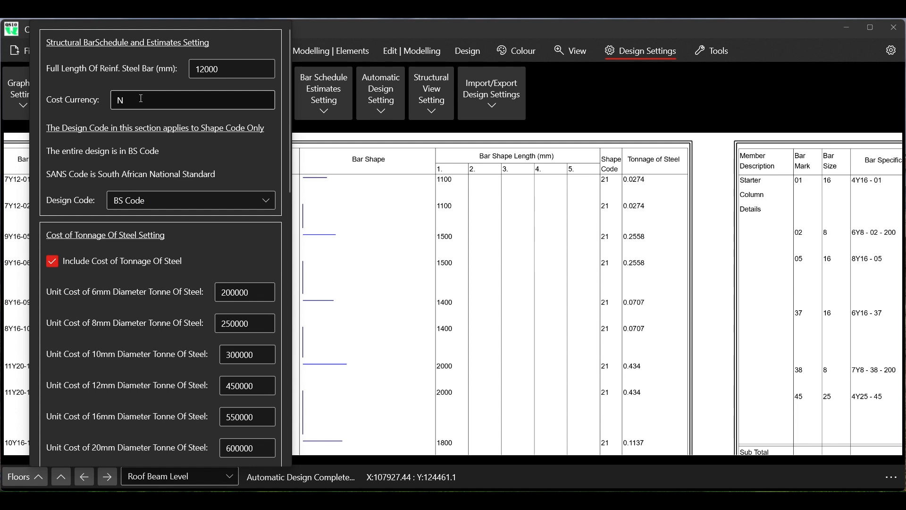
left_click(169, 201)
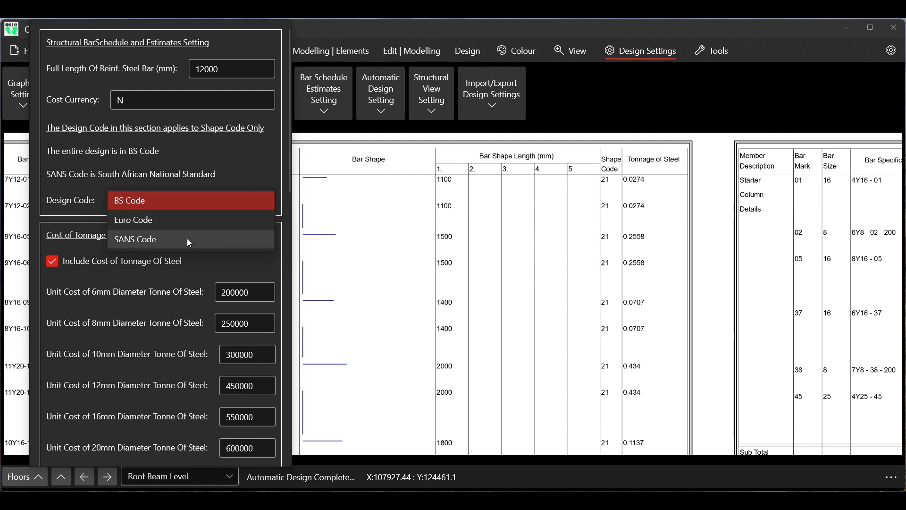
left_click(157, 201)
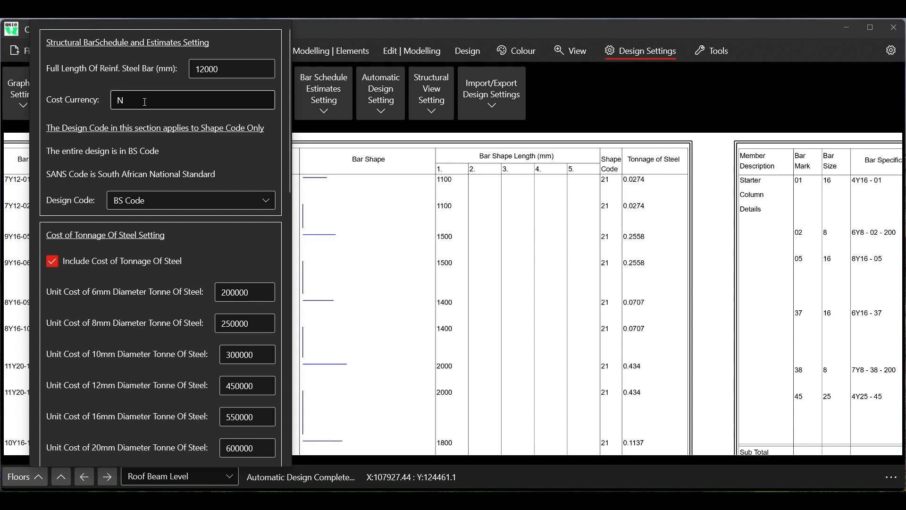
Set the cost currency for the bar schedule and estimates to $
left_click(129, 99)
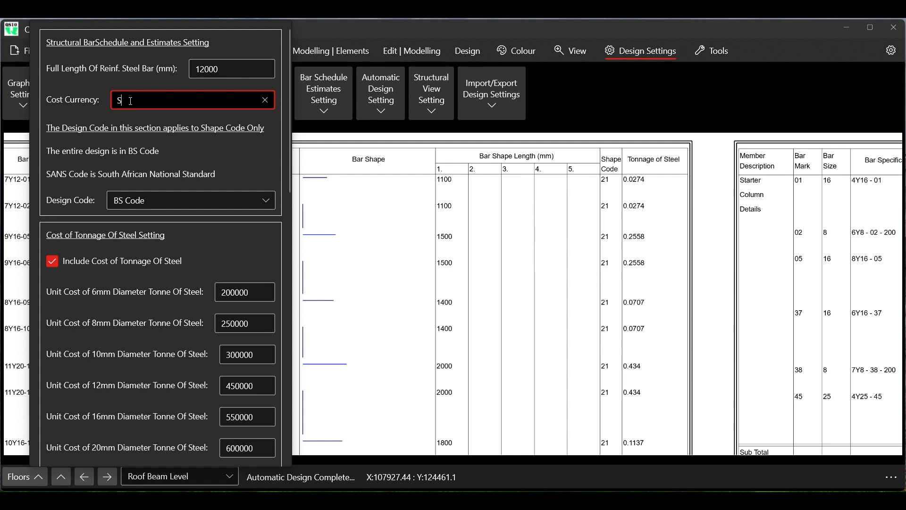
double_click(116, 102)
type("$")
left_click(593, 115)
Examine where the cost currency appears in the subtotal lines of the Foundation Details bar schedule
scroll(441, 206, "down", 2)
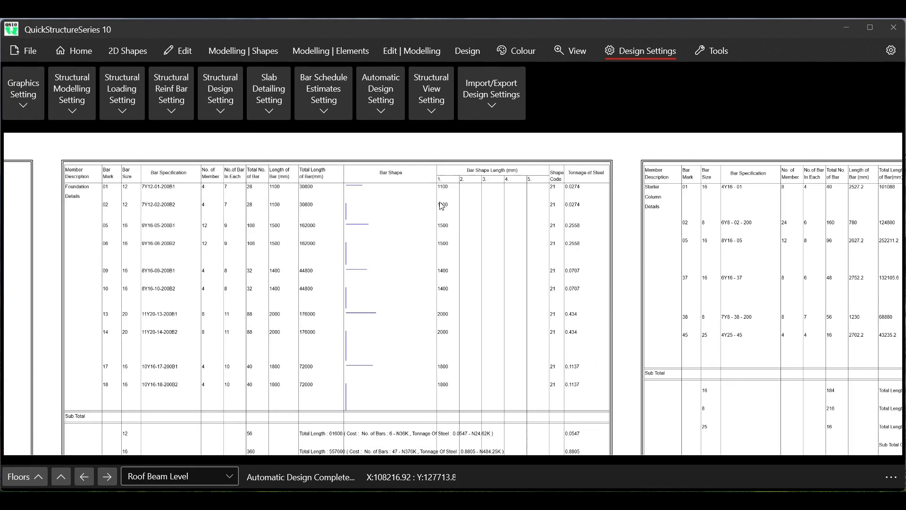
scroll(441, 206, "down", 2)
scroll(400, 380, "up", 3)
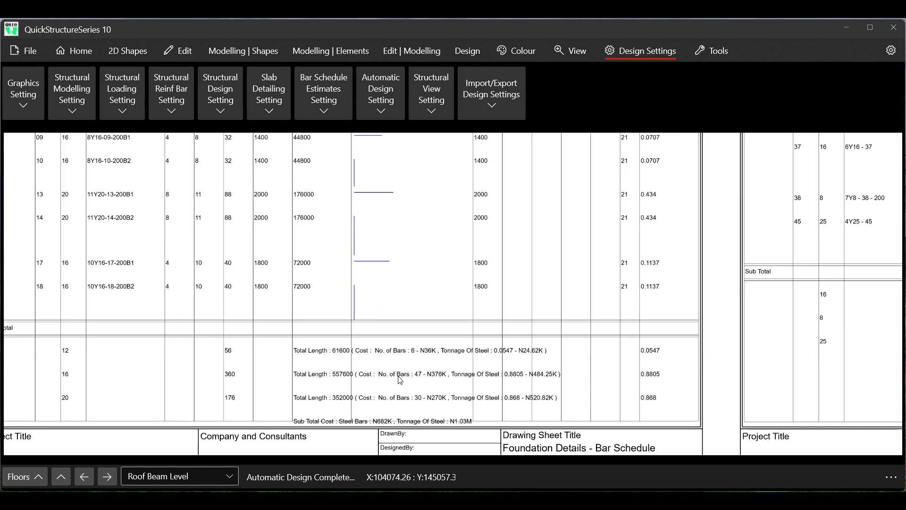
scroll(400, 380, "up", 4)
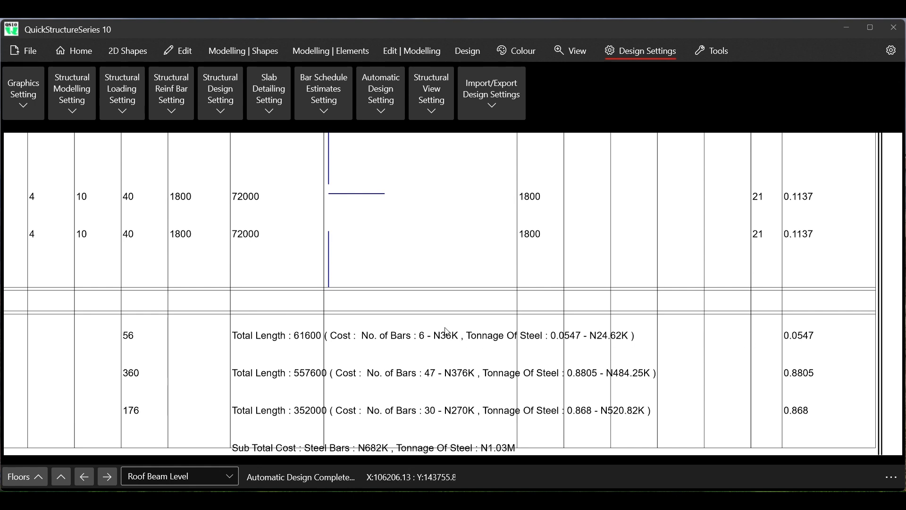
Try Naira as the cost currency in the bar schedule and estimates settings, and shorten it to N
left_click(321, 106)
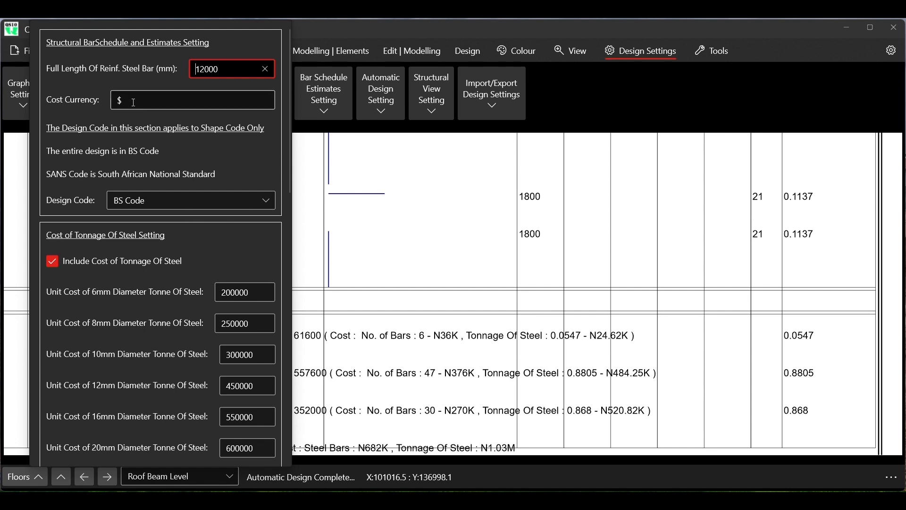
left_click_drag(132, 102, 113, 104)
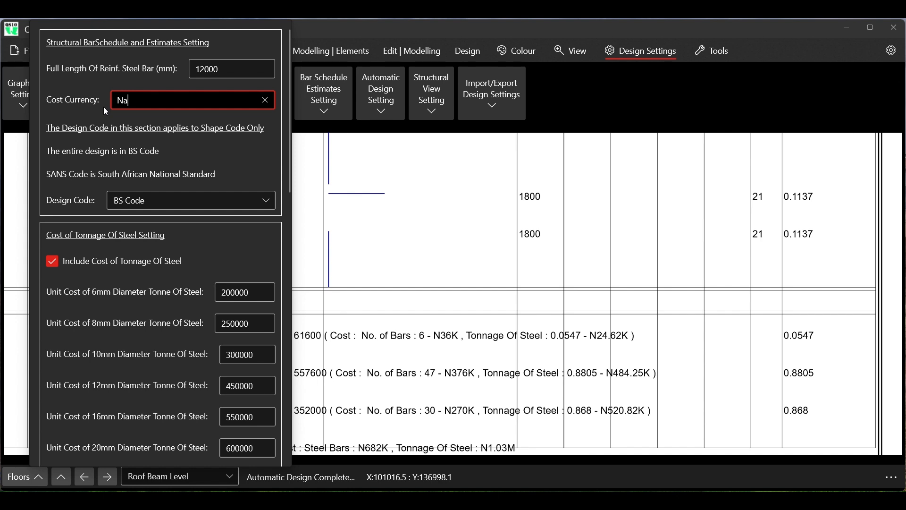
type("ira")
left_click_drag(146, 100, 95, 101)
left_click(144, 101)
key("BackSpace")
key("BackSpace")
key("BackSpace")
key("BackSpace")
Review the unit costs per tonne of steel for the 6 mm to 40 mm bar diameters
left_click(236, 292)
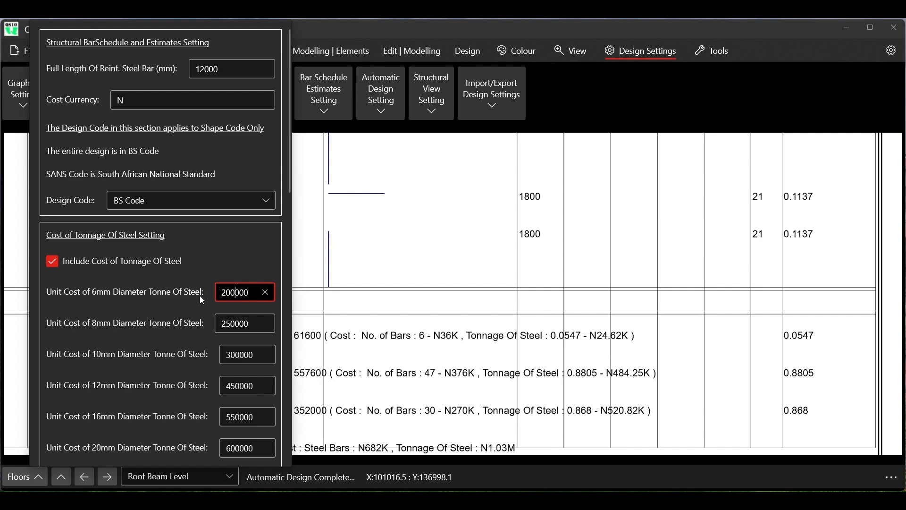
scroll(199, 296, "down", 2)
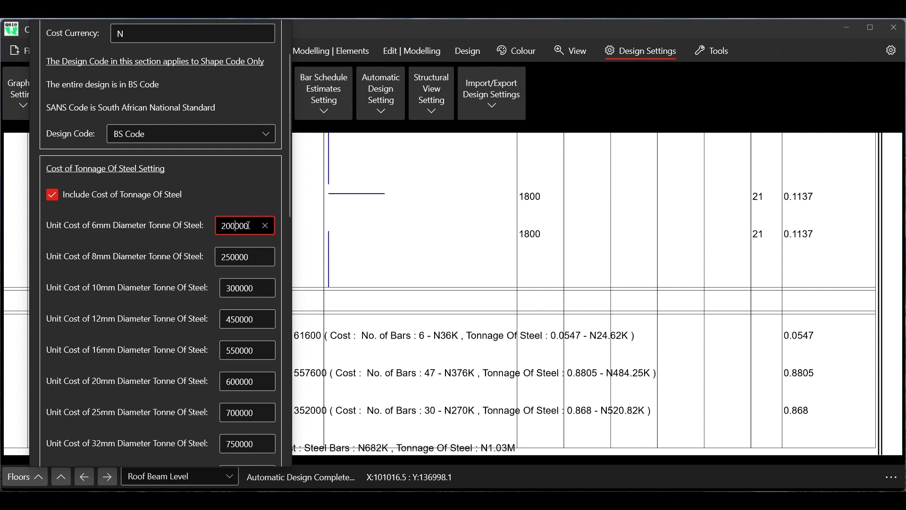
left_click_drag(249, 226, 214, 225)
scroll(243, 343, "down", 5)
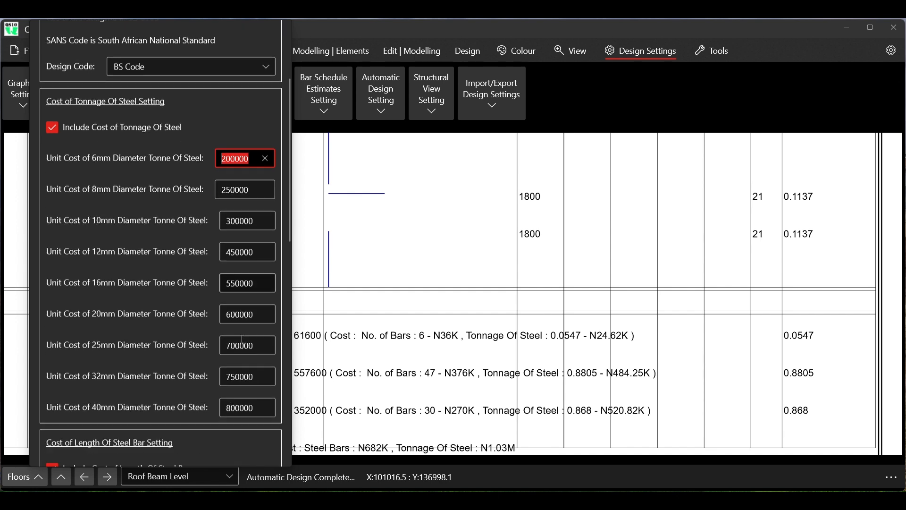
scroll(241, 338, "up", 3)
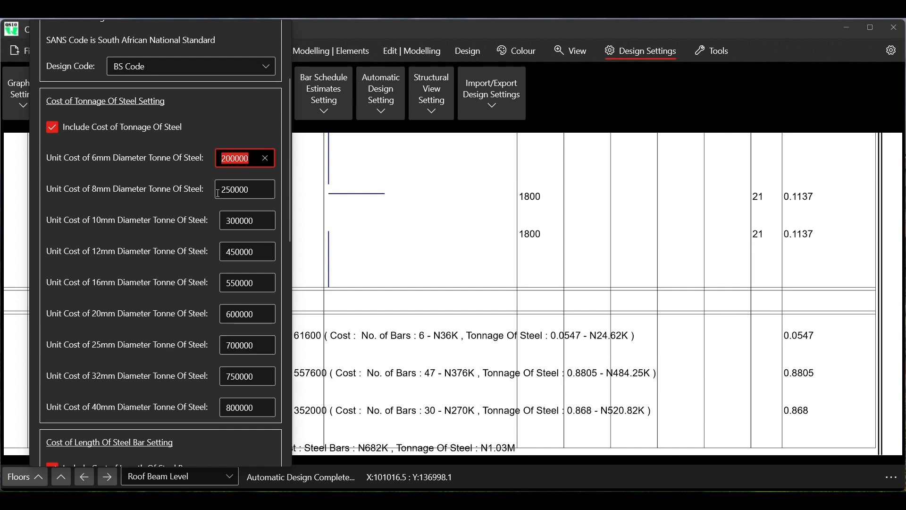
Try 5 as the first digit of the 6 mm unit cost per tonne of steel and restore the cost to 200000
left_click(226, 158)
left_click_drag(221, 160, 226, 160)
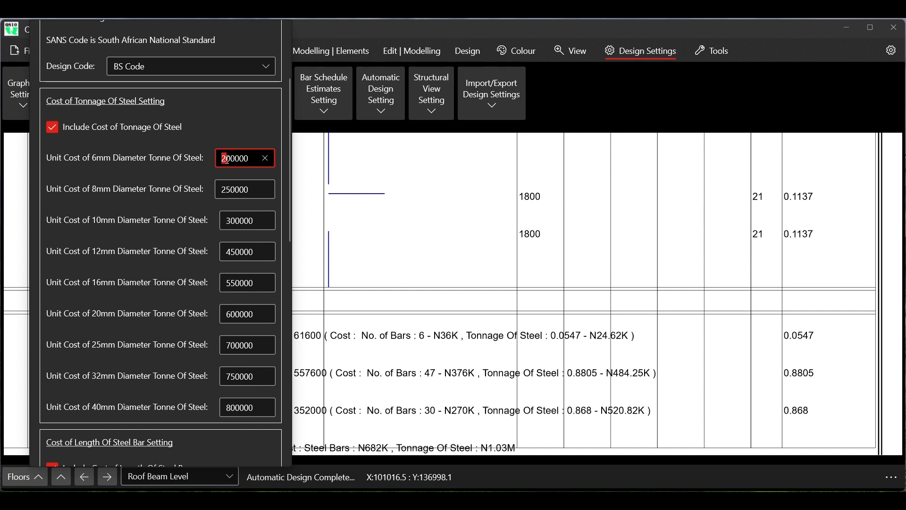
type("5")
key("BackSpace")
type("2")
Review the unit costs per length of steel bar and per volume of concrete, and return to the tonnage costs
scroll(226, 226, "down", 3)
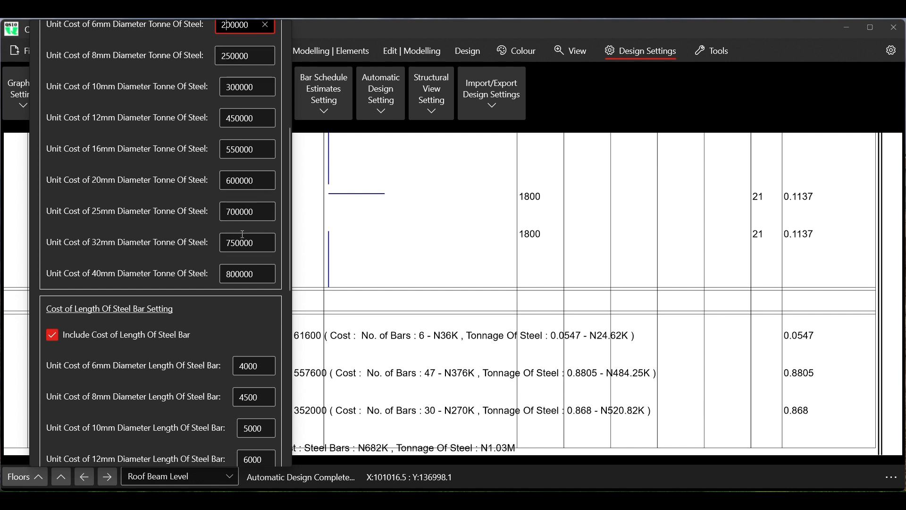
scroll(239, 272, "down", 5)
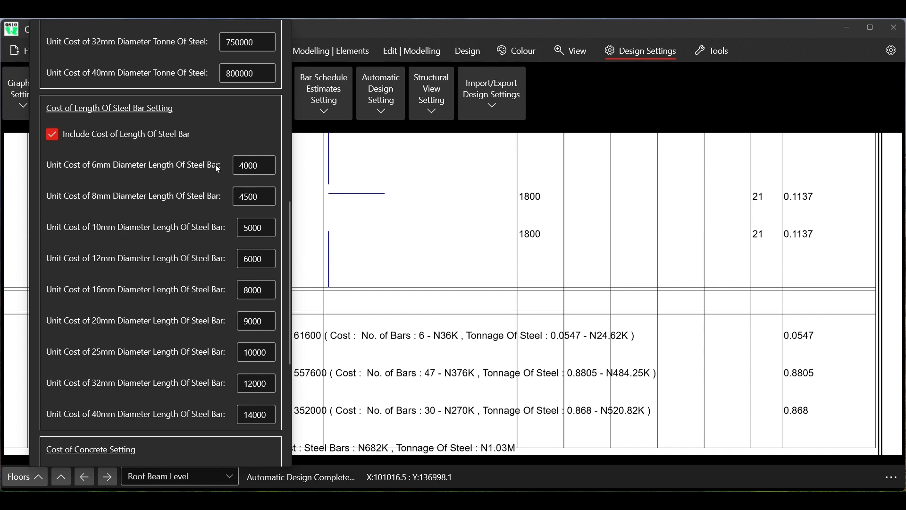
scroll(217, 167, "down", 1)
scroll(217, 168, "down", 3)
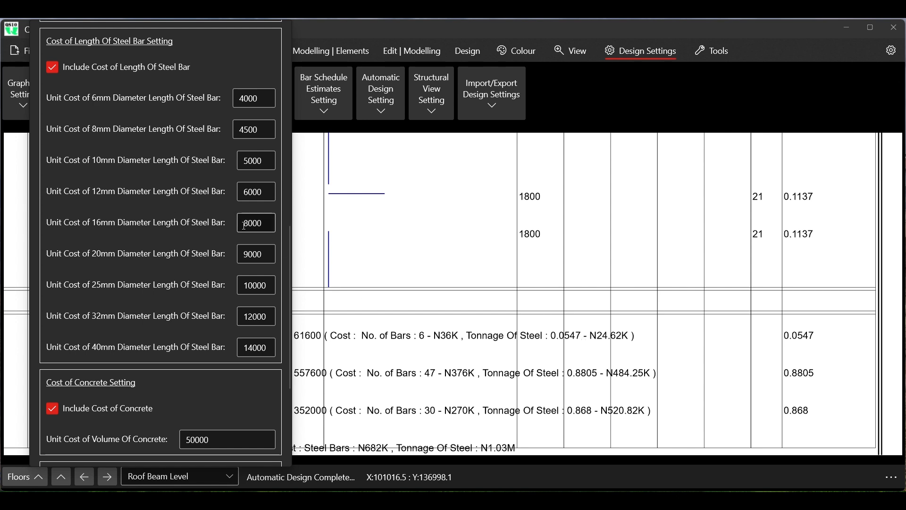
scroll(207, 212, "up", 7)
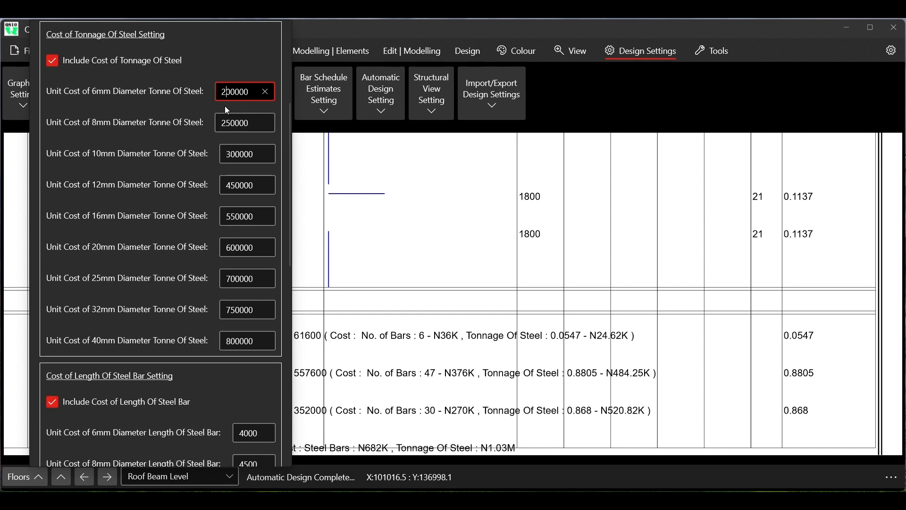
Review the unit costs for steel bar lengths, concrete volume, and slab, beam, column and pad foundation formwork
scroll(217, 212, "down", 7)
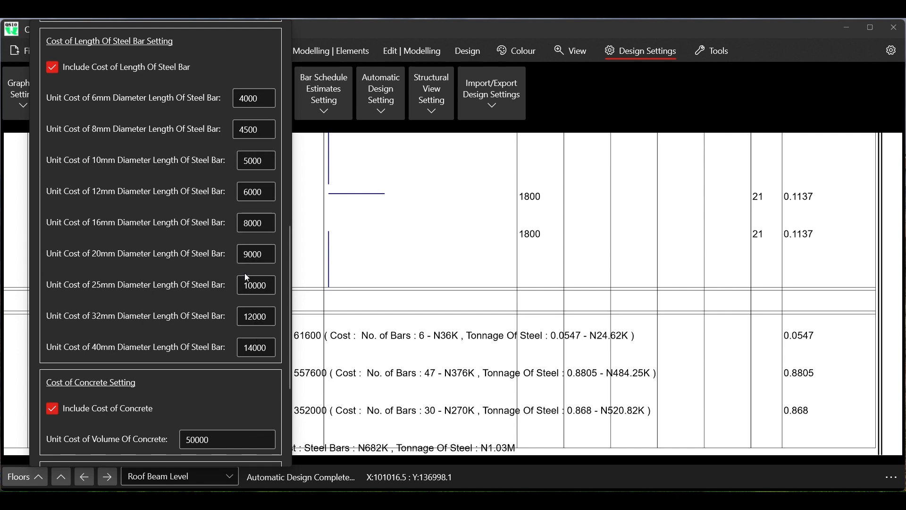
scroll(246, 275, "down", 2)
scroll(246, 275, "down", 5)
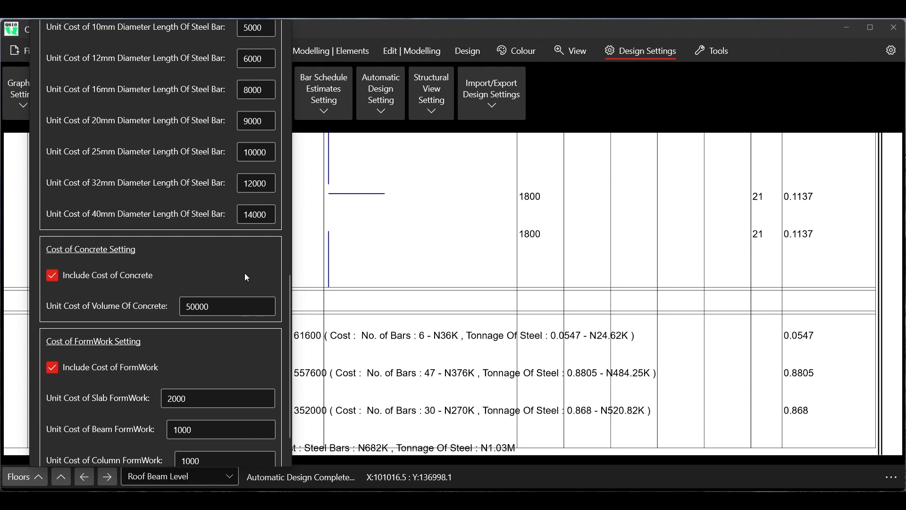
scroll(246, 278, "down", 2)
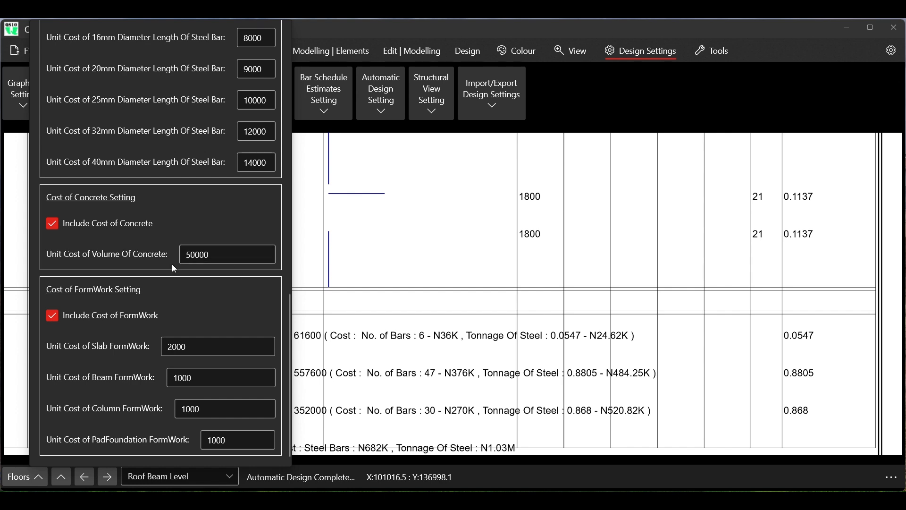
Try excluding the cost of tonnage of steel from the estimates, and include it again
scroll(177, 157, "up", 10)
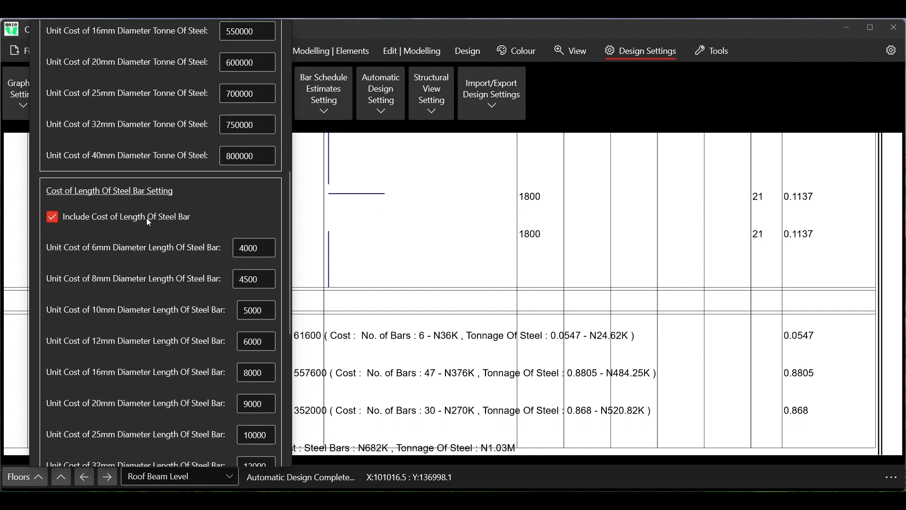
scroll(139, 209, "up", 8)
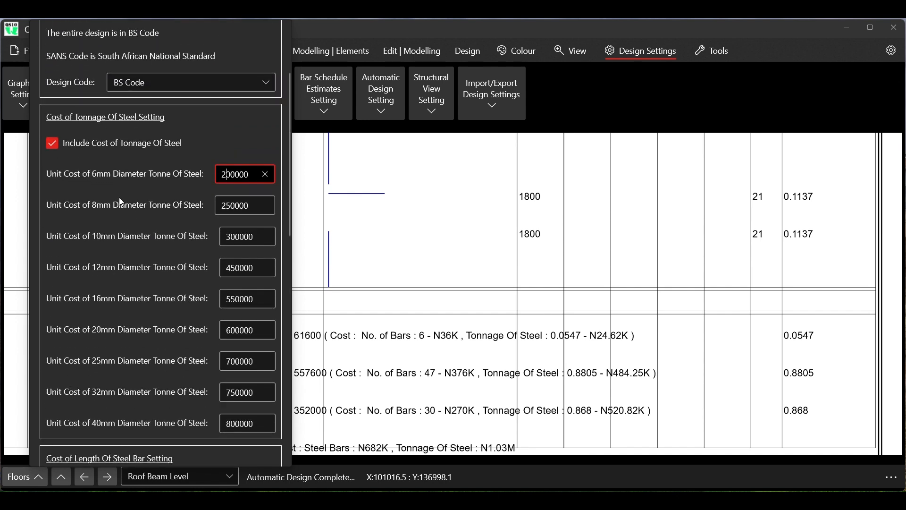
left_click(51, 145)
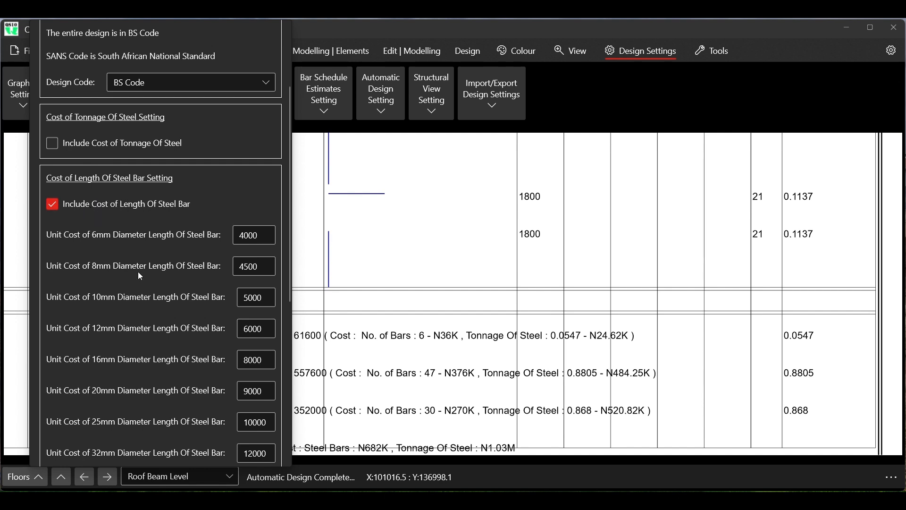
left_click(54, 145)
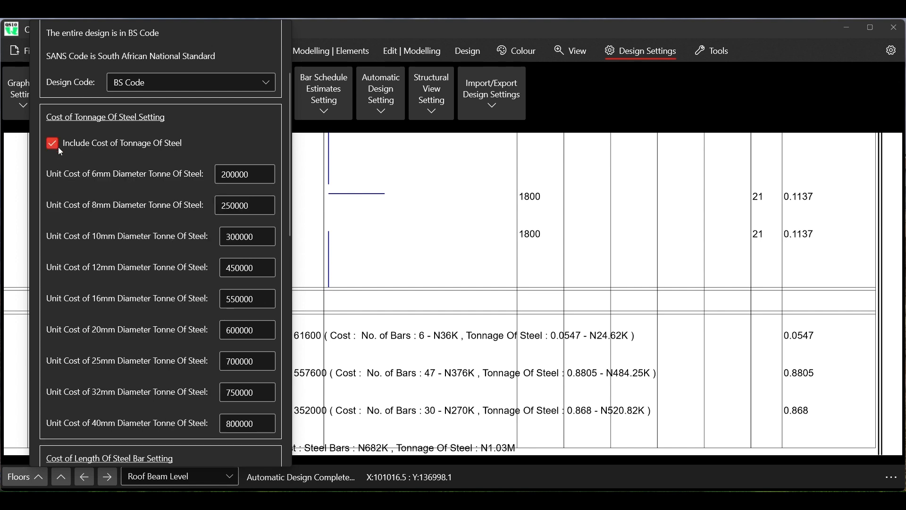
Check the steel bar length costs again, and examine the unit cost of volume of concrete and the formwork costs
scroll(102, 170, "down", 7)
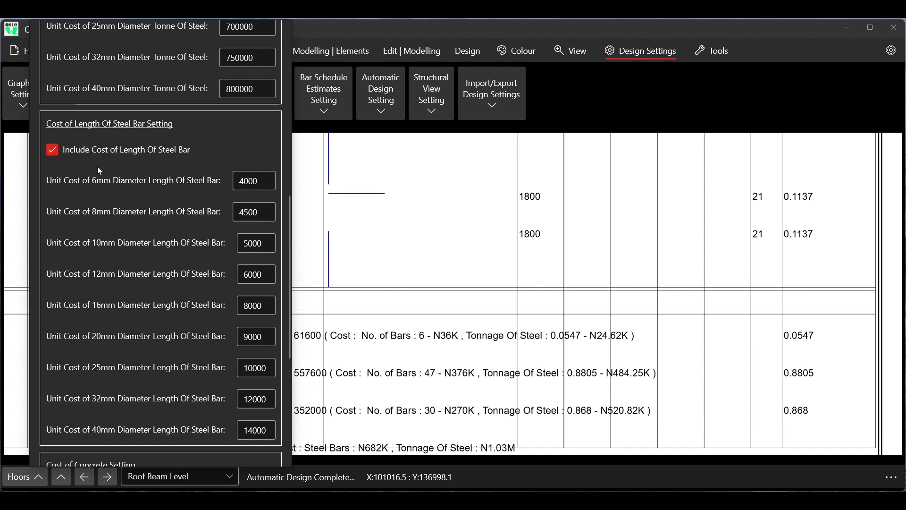
scroll(100, 171, "down", 5)
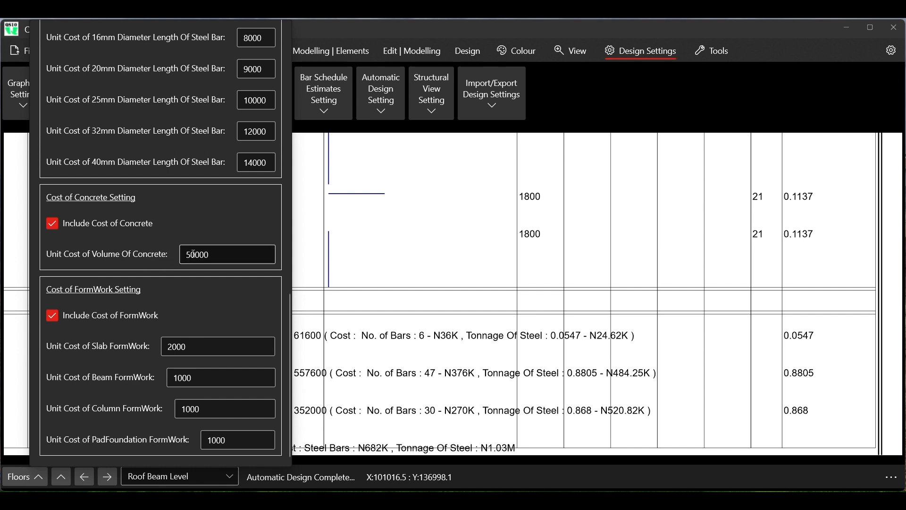
left_click(216, 255)
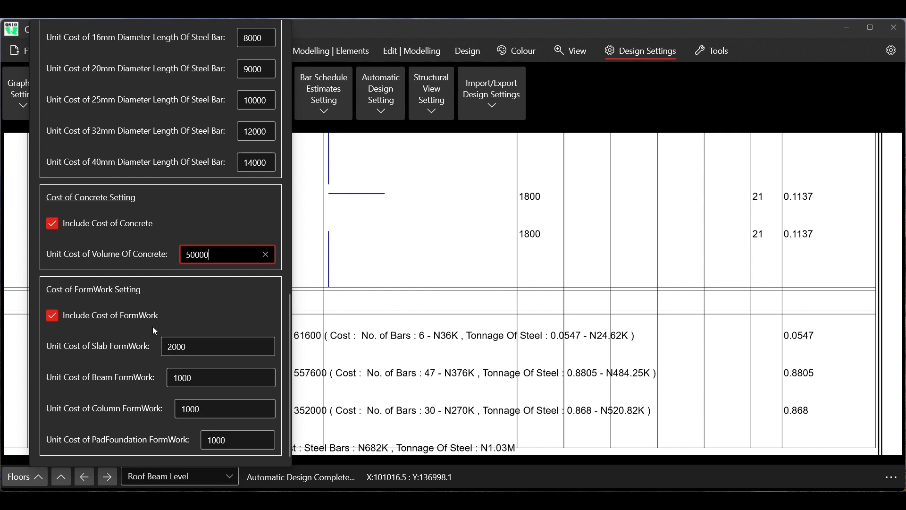
scroll(150, 327, "up", 6)
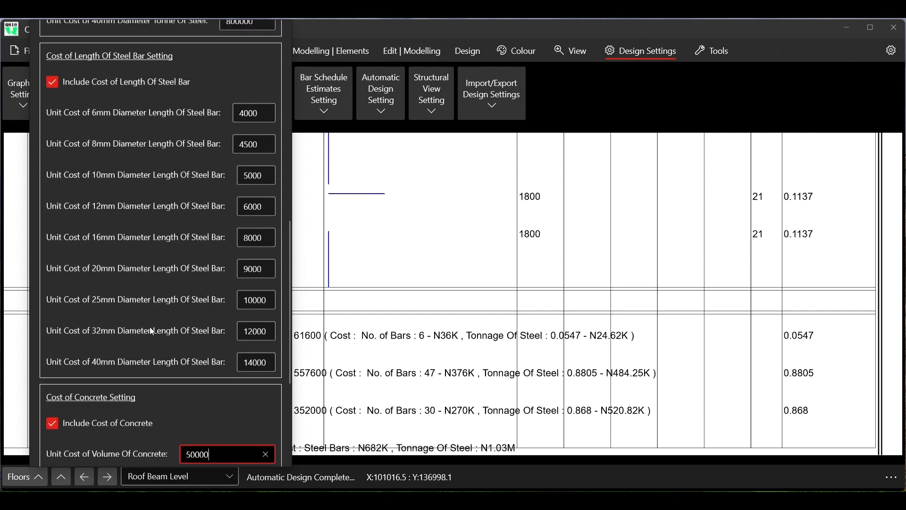
scroll(152, 331, "up", 3)
scroll(152, 331, "down", 8)
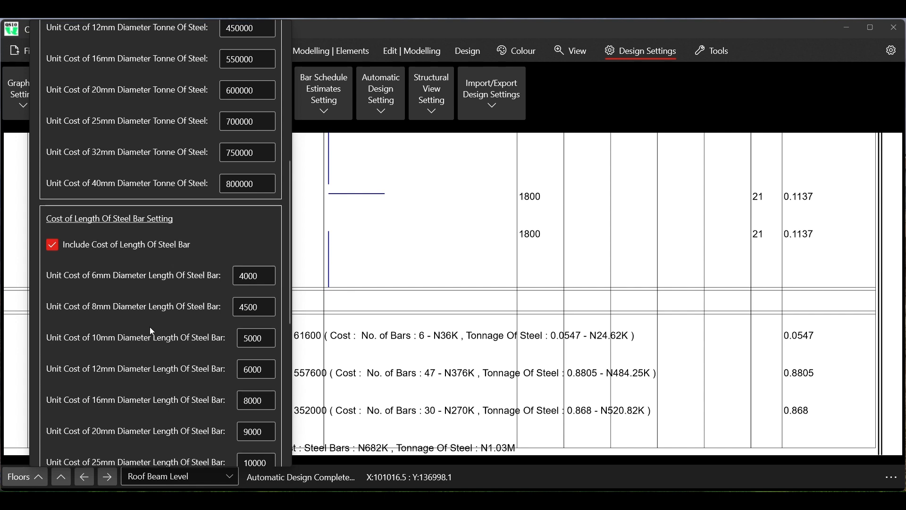
scroll(151, 329, "down", 2)
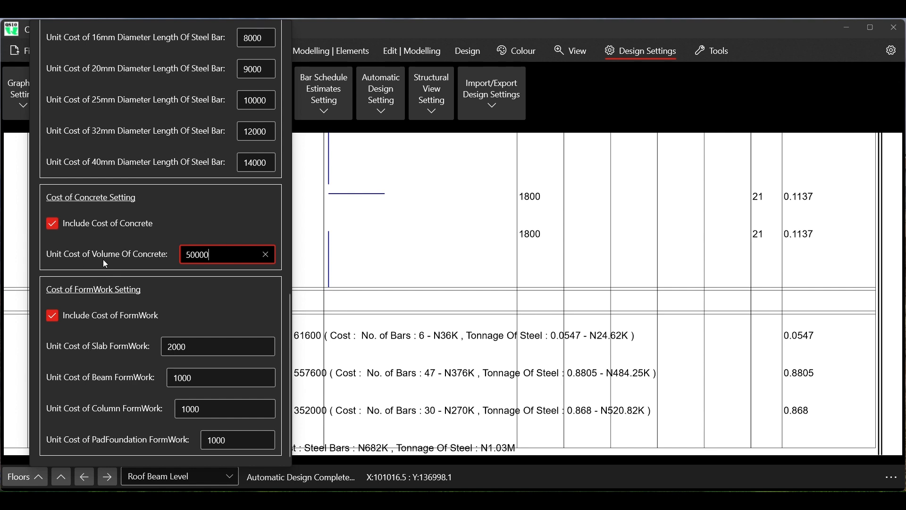
Try excluding both the steel bar length cost and the steel tonnage cost, include both again, and close the settings
scroll(105, 262, "up", 15)
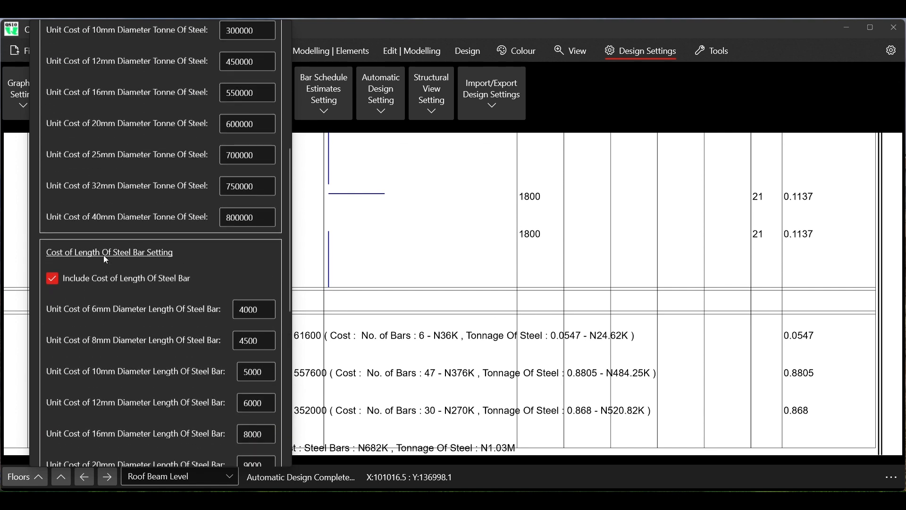
scroll(121, 287, "up", 8)
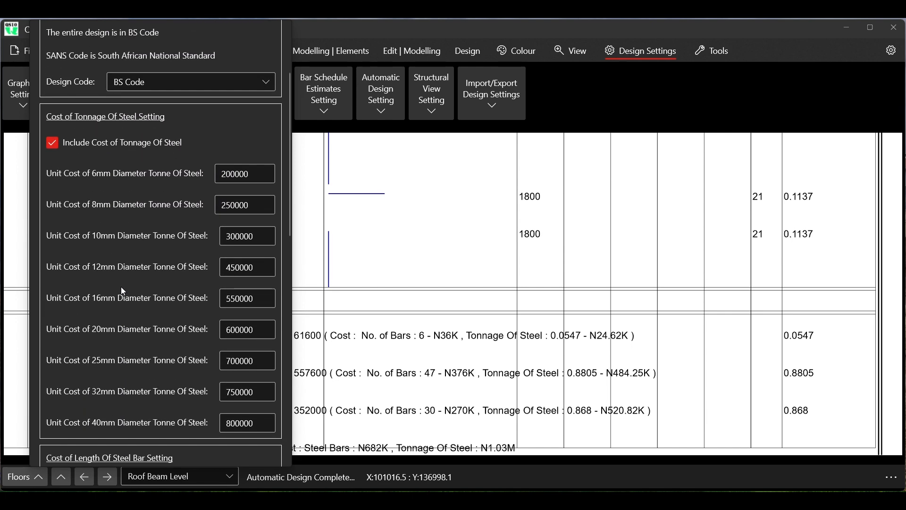
scroll(121, 287, "down", 4)
scroll(121, 287, "up", 4)
scroll(121, 287, "down", 8)
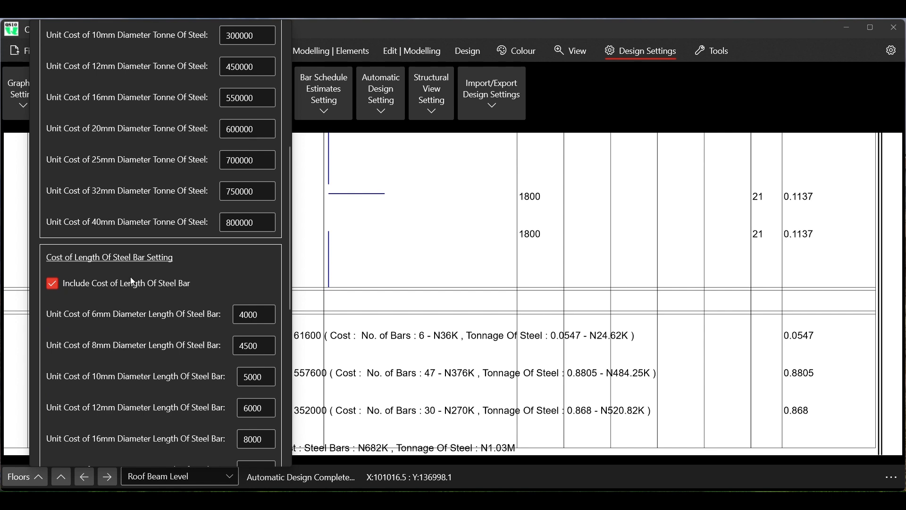
left_click(116, 286)
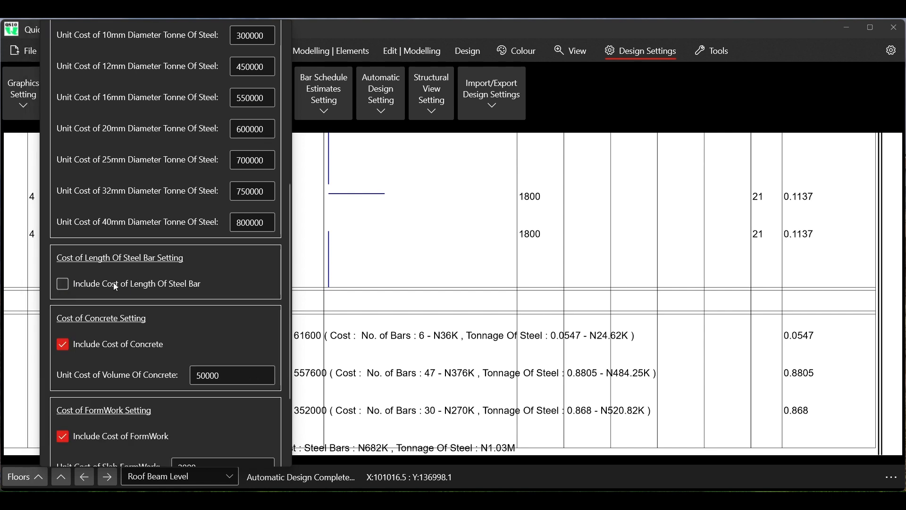
scroll(113, 282, "up", 8)
left_click(104, 211)
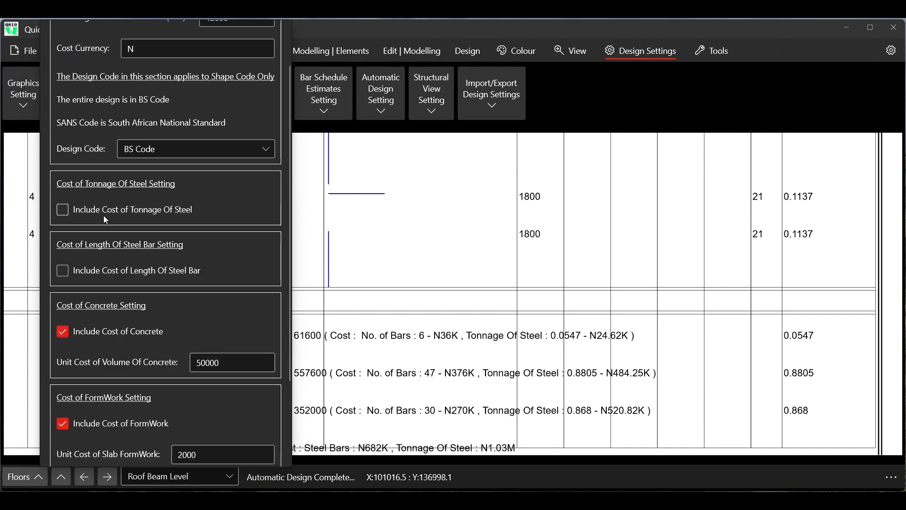
scroll(143, 288, "up", 2)
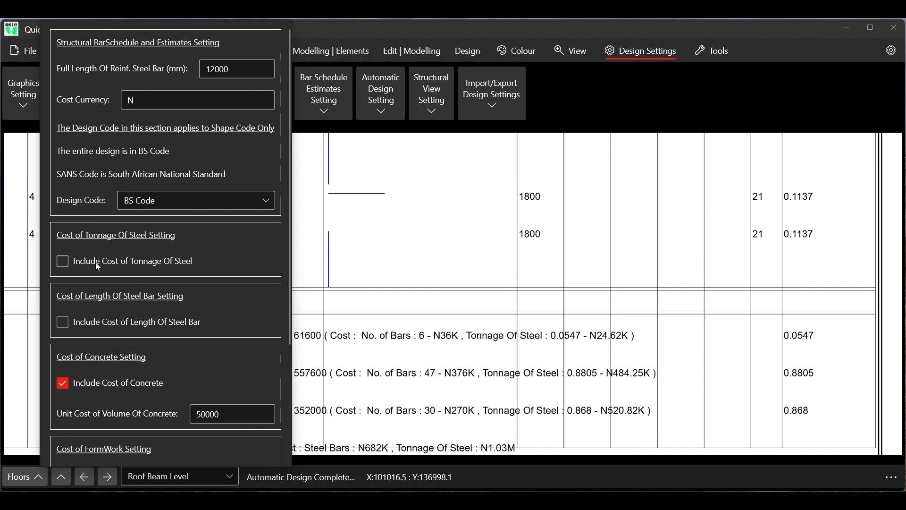
left_click(79, 265)
scroll(121, 364, "down", 5)
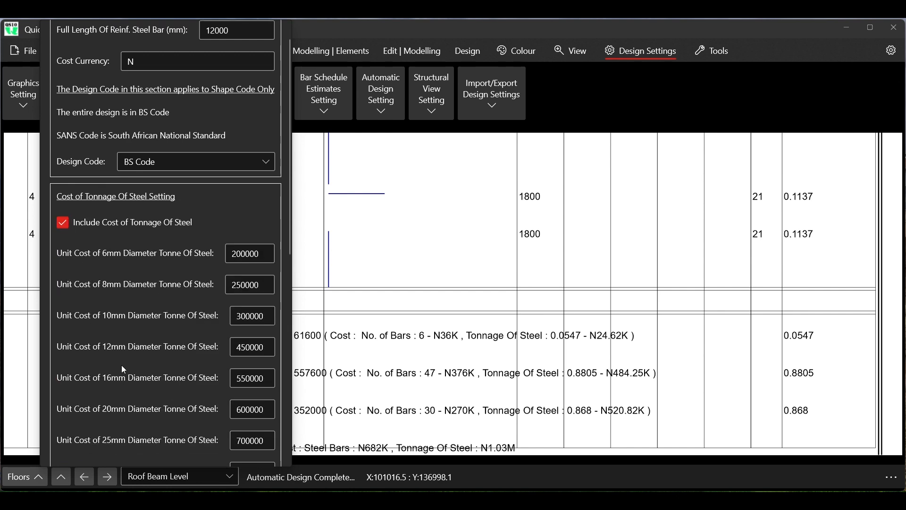
left_click(97, 267)
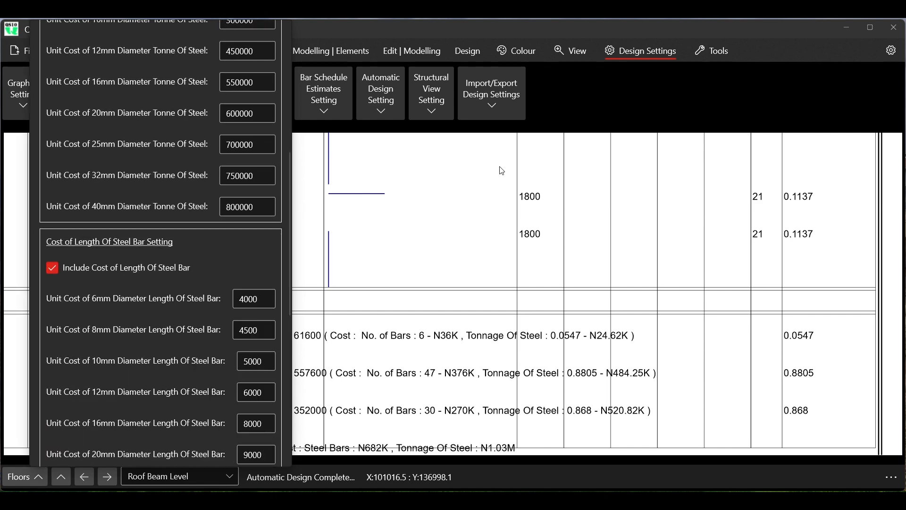
left_click(679, 90)
Examine the bar and tonnage cost sub totals on the Foundation Details bar schedule and look over the surrounding schedule sheets
scroll(445, 321, "down", 5)
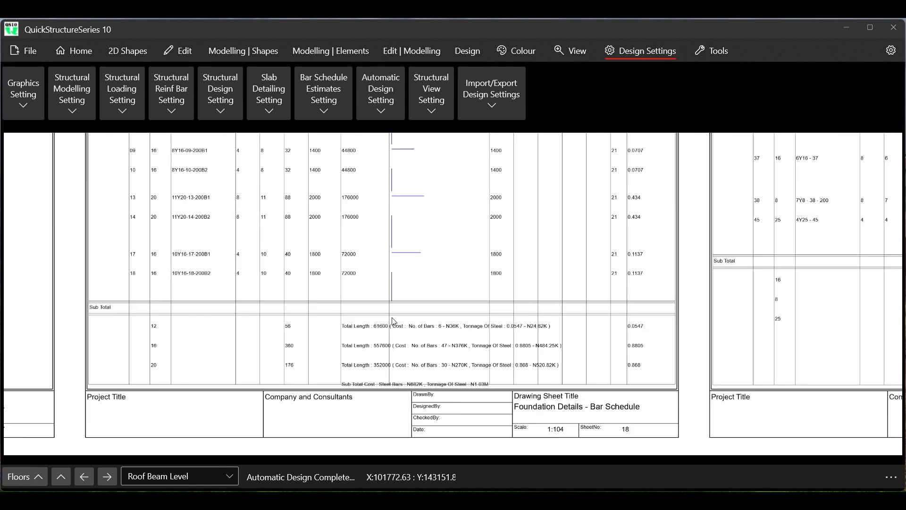
scroll(366, 347, "up", 4)
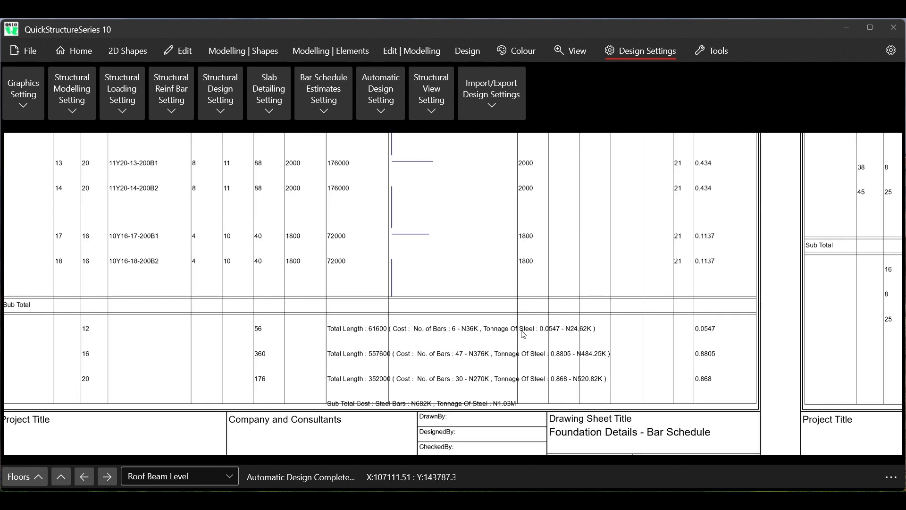
scroll(415, 335, "down", 5)
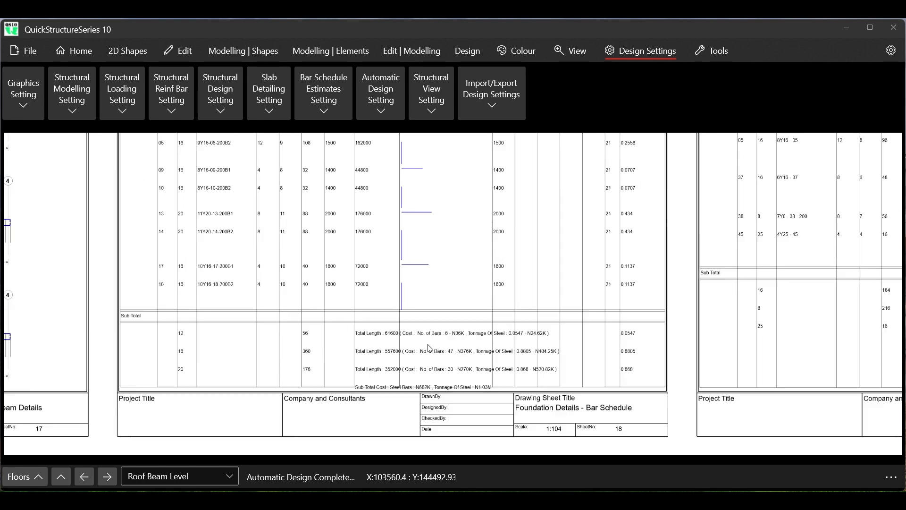
scroll(429, 348, "down", 6)
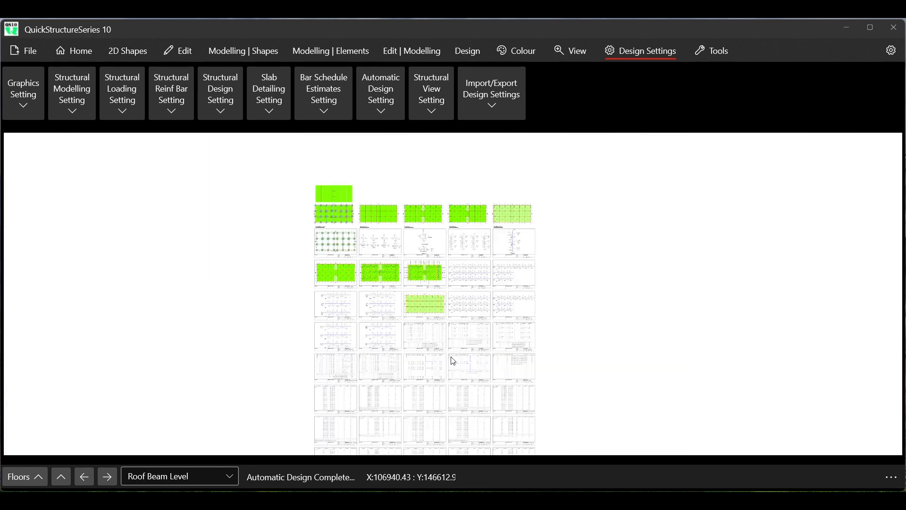
scroll(486, 387, "up", 2)
scroll(484, 394, "up", 4)
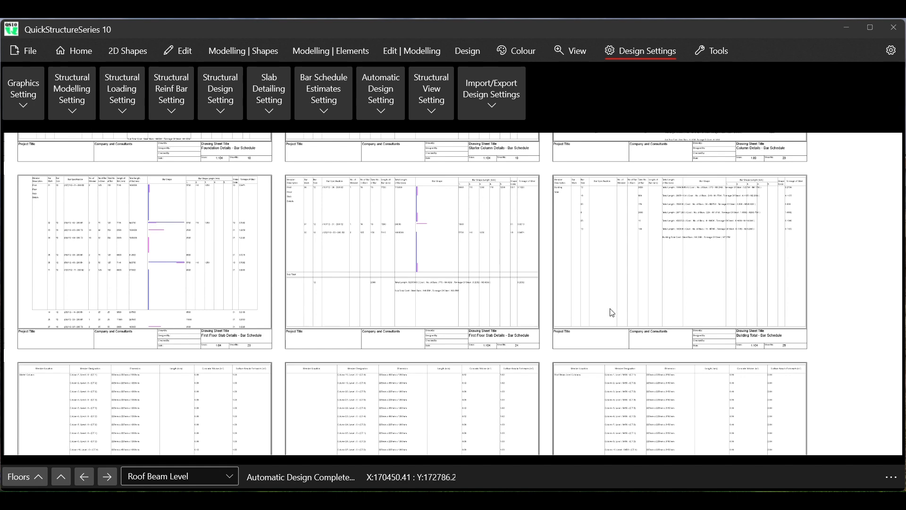
scroll(455, 347, "down", 3)
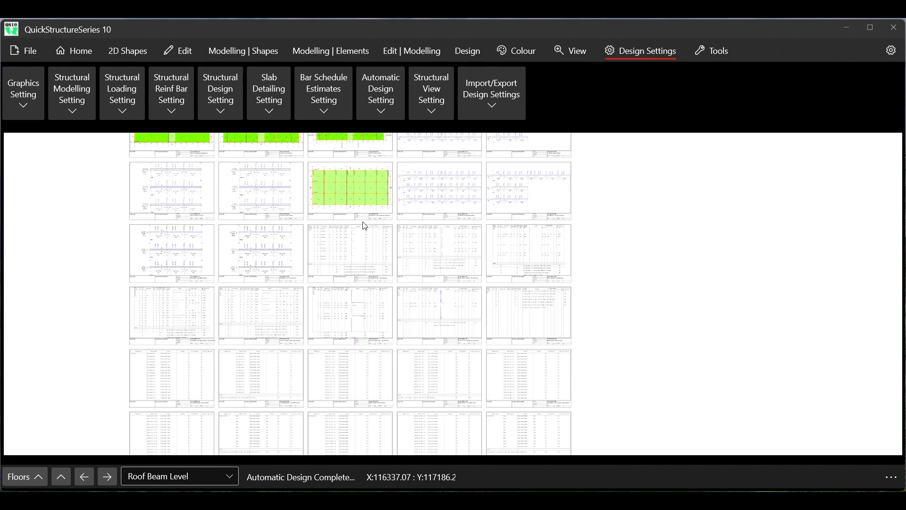
scroll(327, 247, "up", 3)
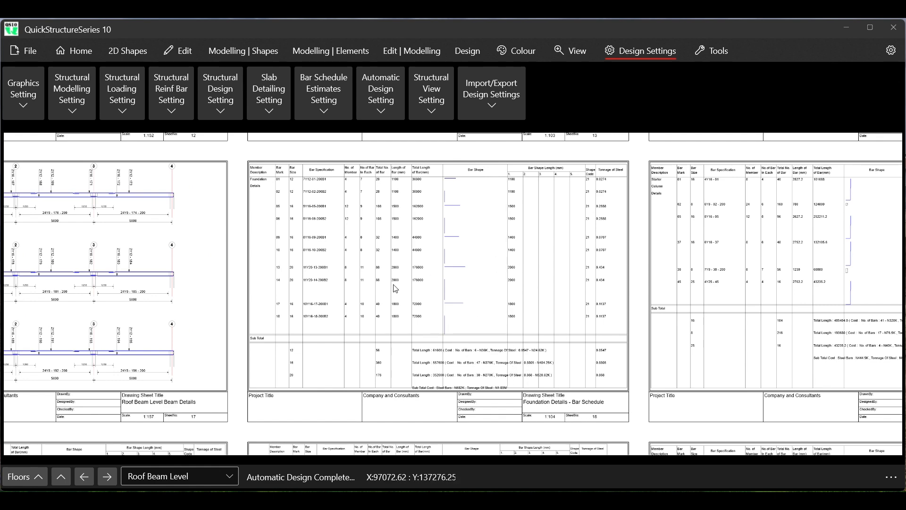
scroll(396, 288, "down", 3)
Examine the cost sub totals on the Starter Column Details and Column Details bar schedule sheets
scroll(572, 311, "up", 3)
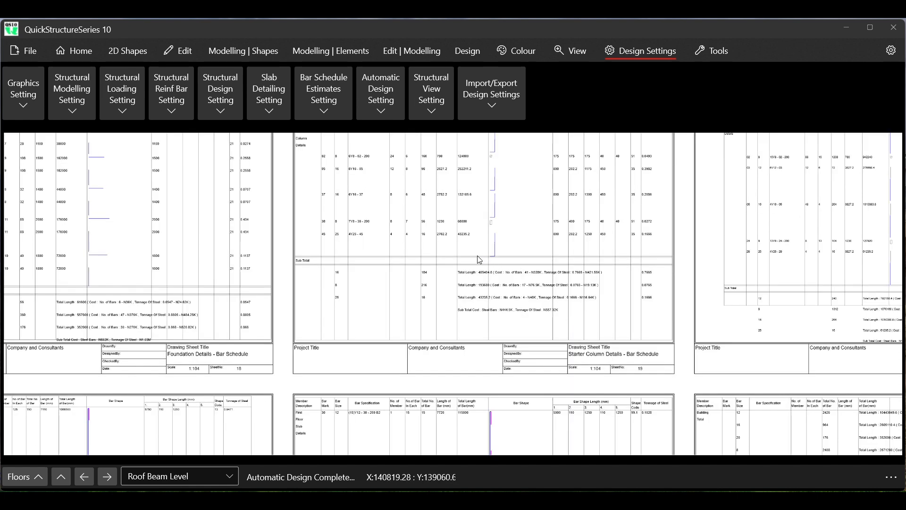
scroll(478, 257, "down", 2)
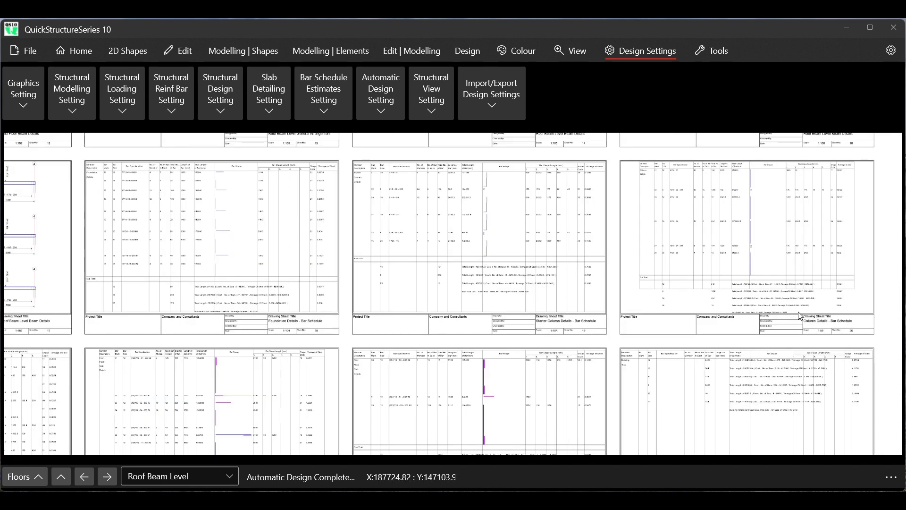
scroll(800, 315, "up", 3)
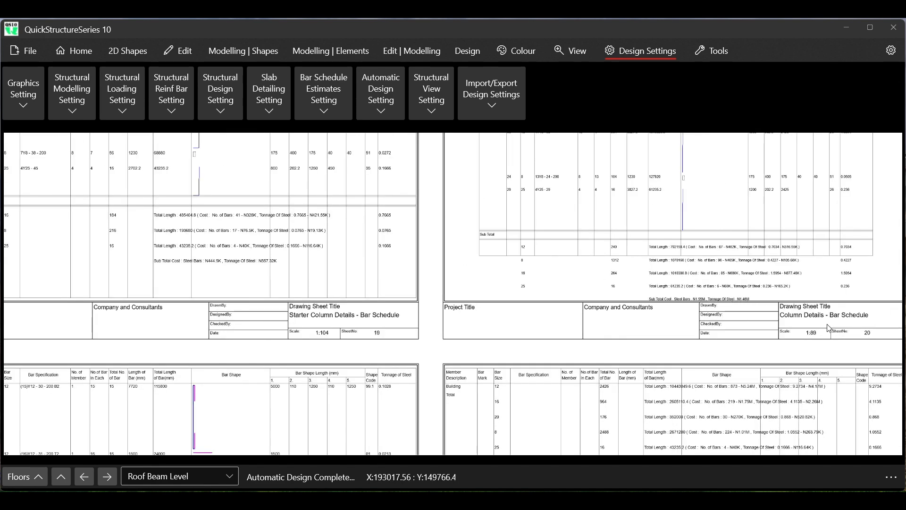
scroll(730, 276, "down", 3)
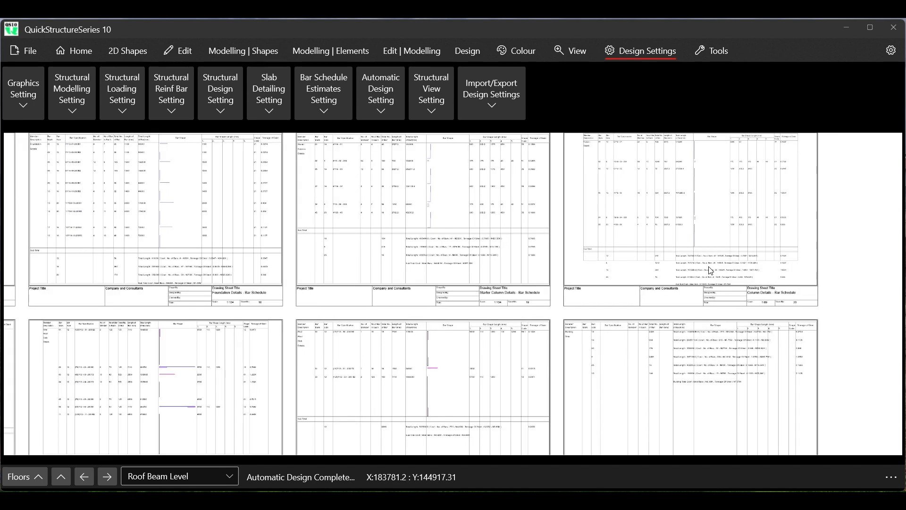
scroll(710, 270, "down", 2)
scroll(710, 270, "down", 1)
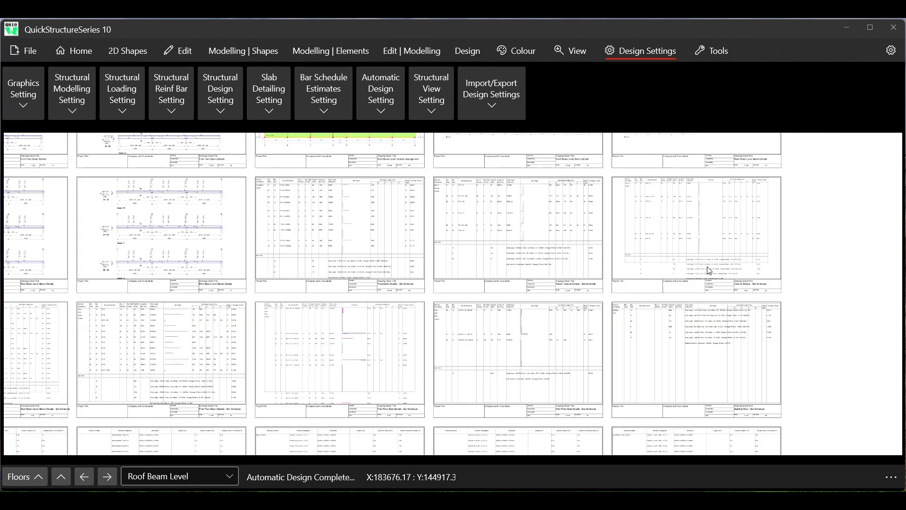
scroll(721, 276, "down", 1)
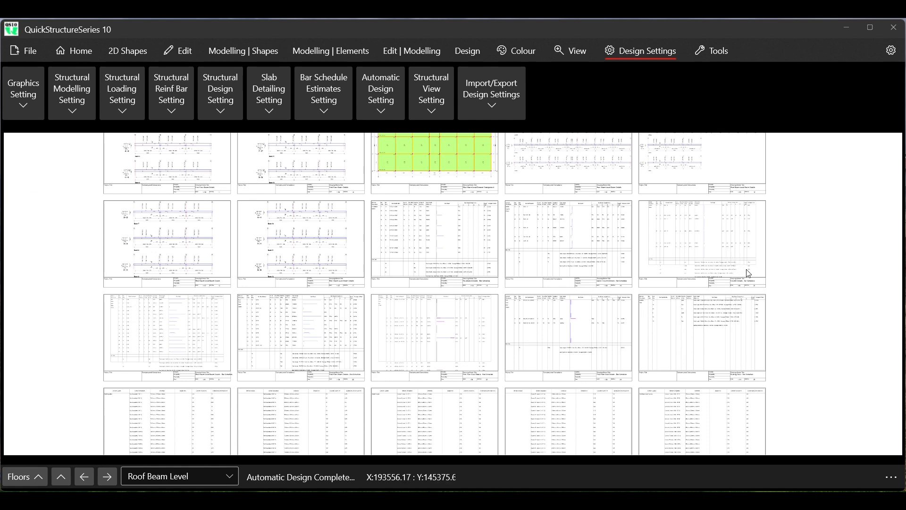
scroll(722, 253, "up", 3)
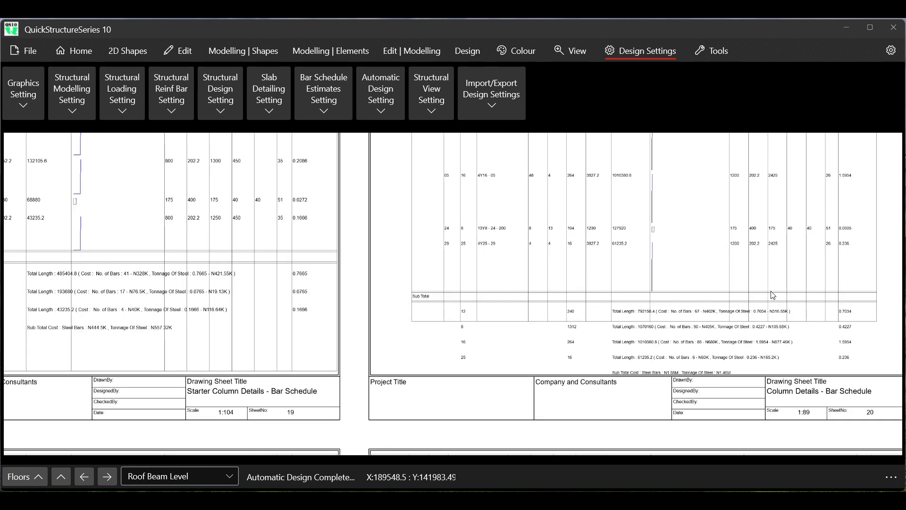
Examine the steel bar and tonnage cost sub totals on the Roof Beam Level and First Floor Beam Details bar schedule sheets
scroll(681, 333, "down", 3)
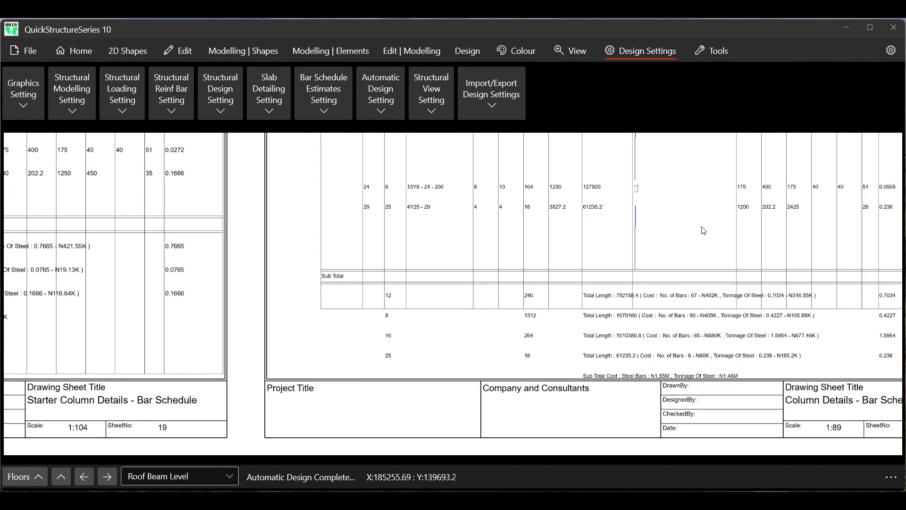
scroll(703, 230, "down", 2)
scroll(703, 229, "down", 2)
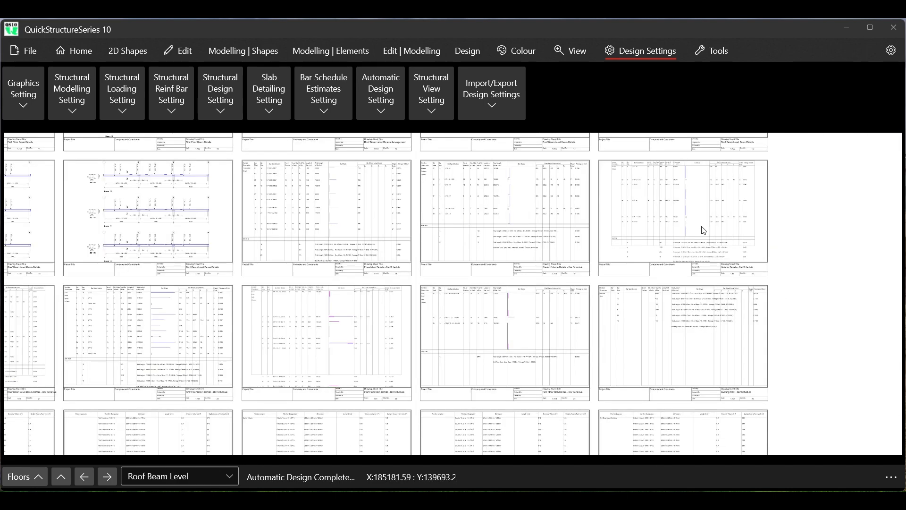
scroll(703, 230, "down", 1)
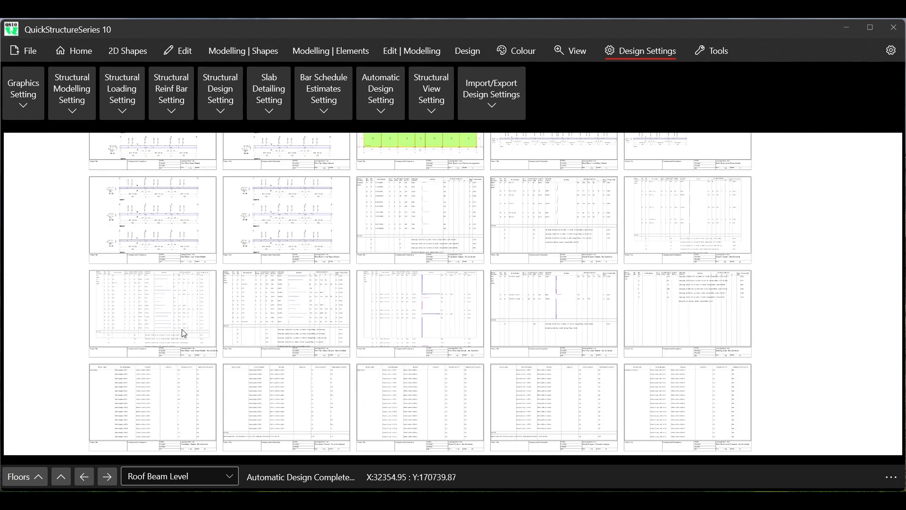
scroll(172, 345, "up", 2)
scroll(172, 346, "up", 4)
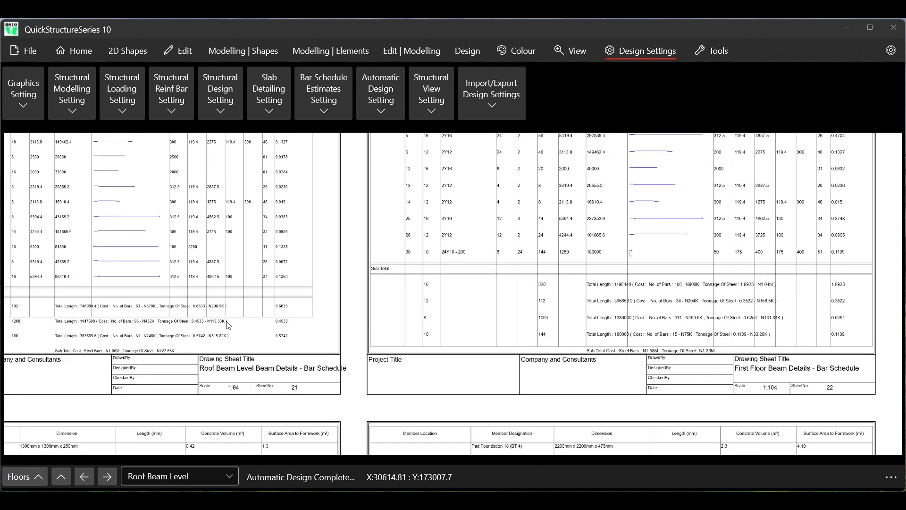
scroll(234, 319, "down", 1)
scroll(235, 319, "down", 1)
scroll(543, 295, "up", 2)
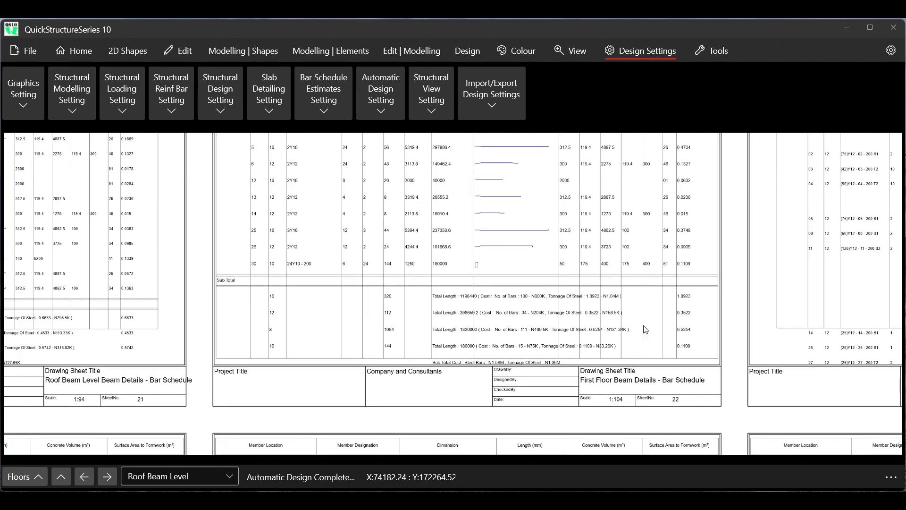
scroll(660, 369, "up", 2)
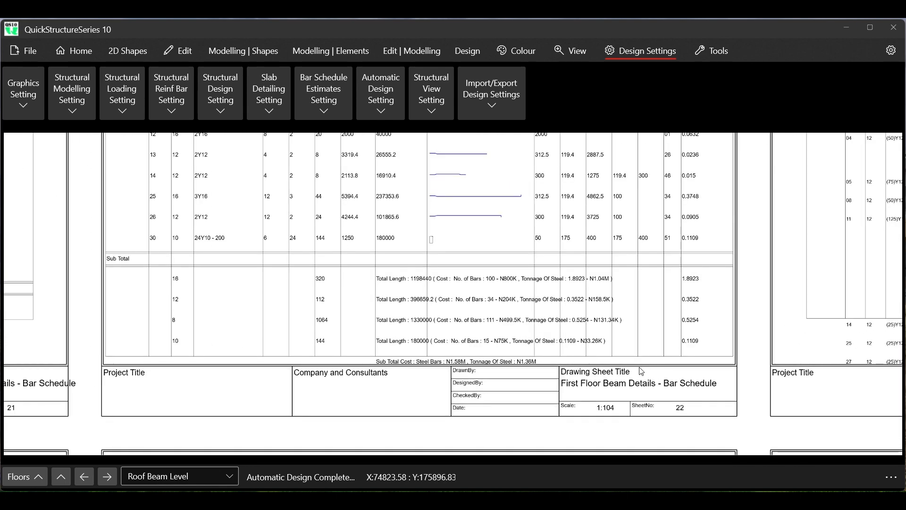
scroll(522, 339, "down", 3)
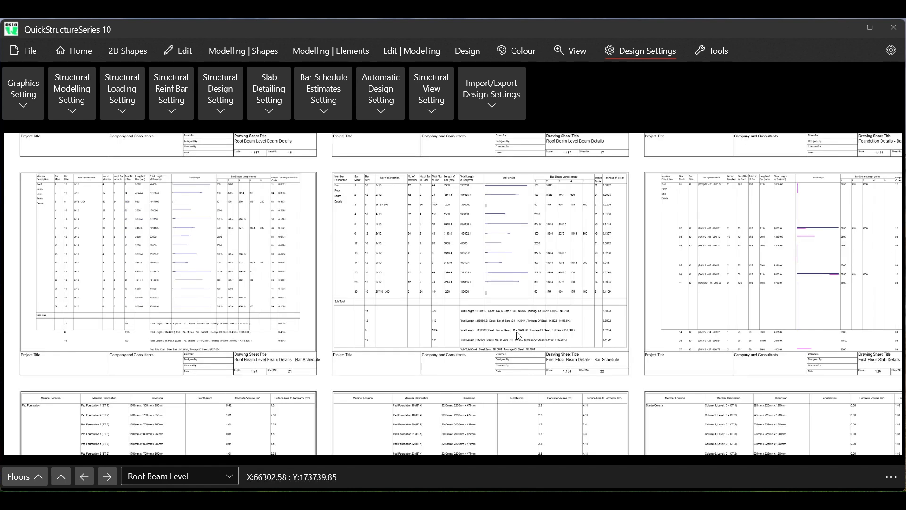
Examine the two First Floor Slab Details bar schedule sheets and their cost sub total for the 12 mm bars
scroll(518, 336, "down", 1)
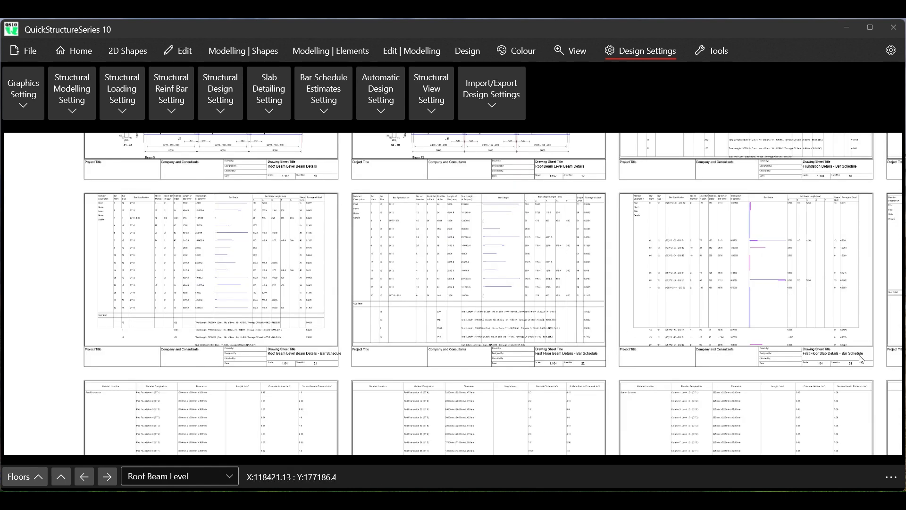
scroll(861, 360, "up", 3)
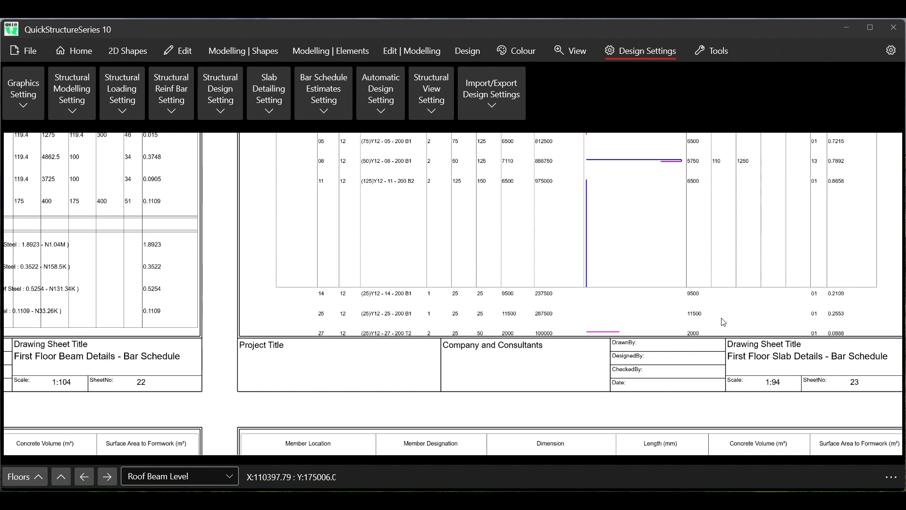
scroll(586, 303, "down", 3)
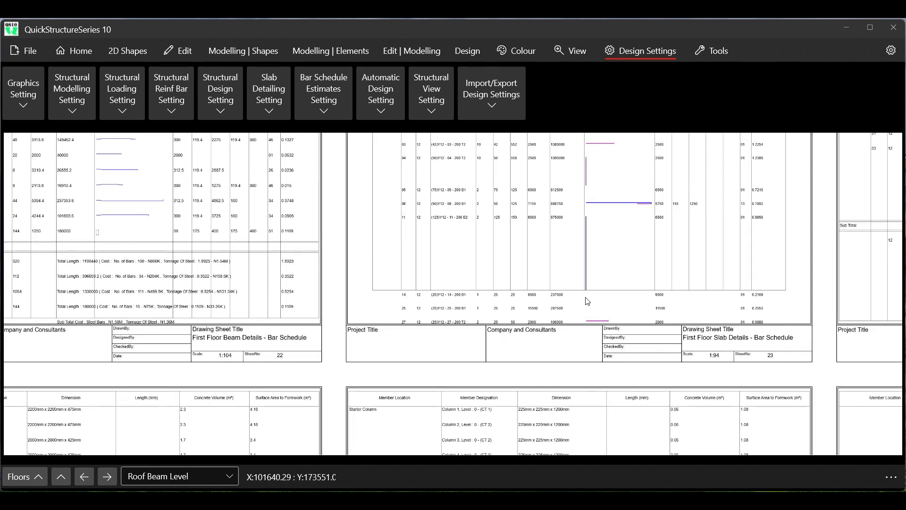
scroll(527, 283, "down", 2)
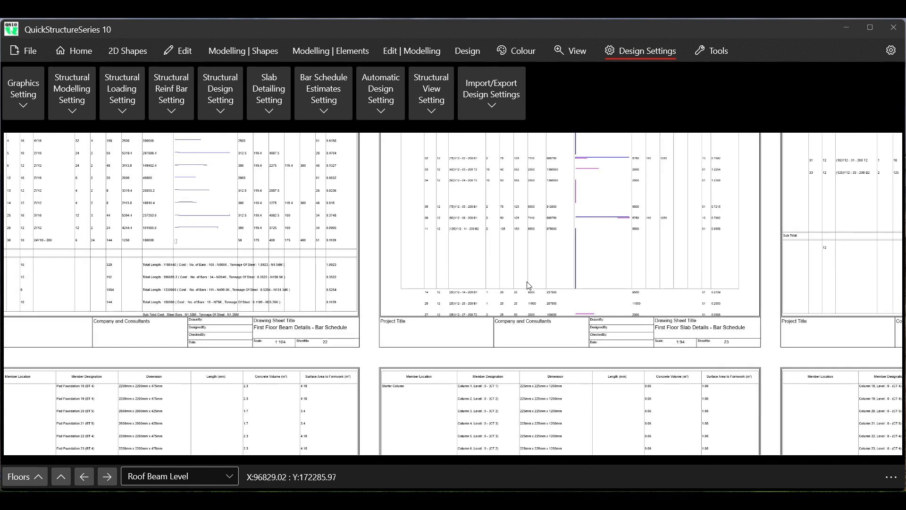
scroll(514, 277, "down", 3)
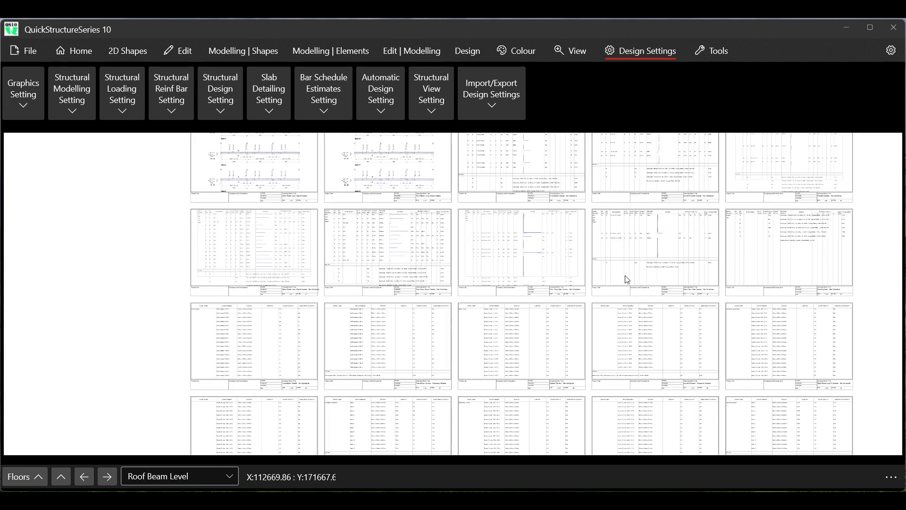
scroll(692, 292, "up", 5)
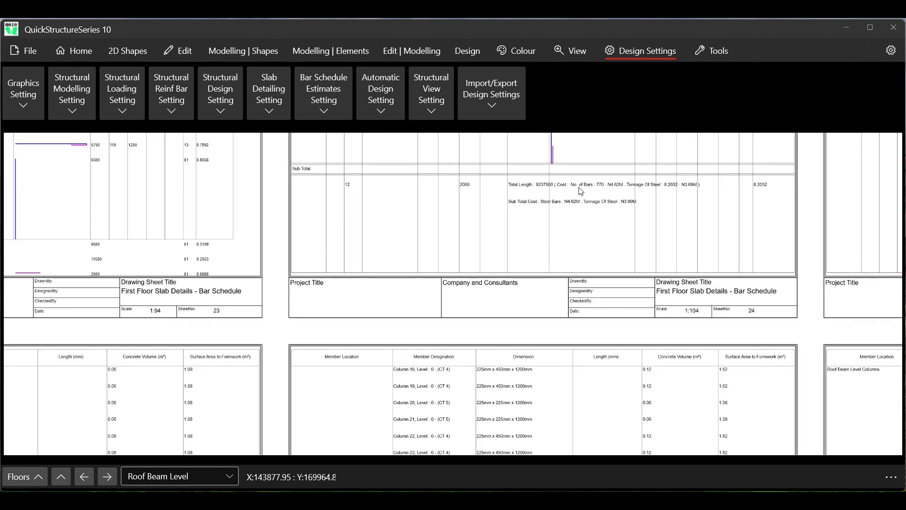
scroll(593, 175, "up", 3)
scroll(593, 184, "up", 1)
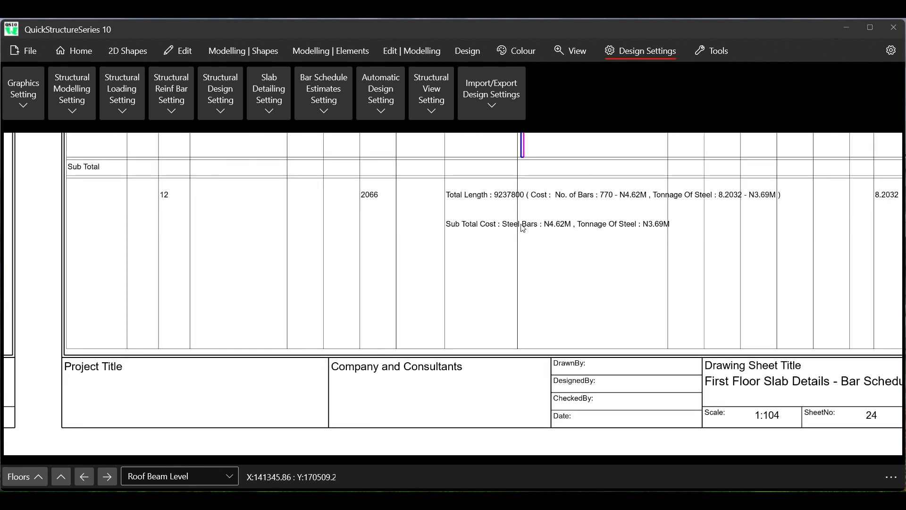
scroll(543, 243, "down", 5)
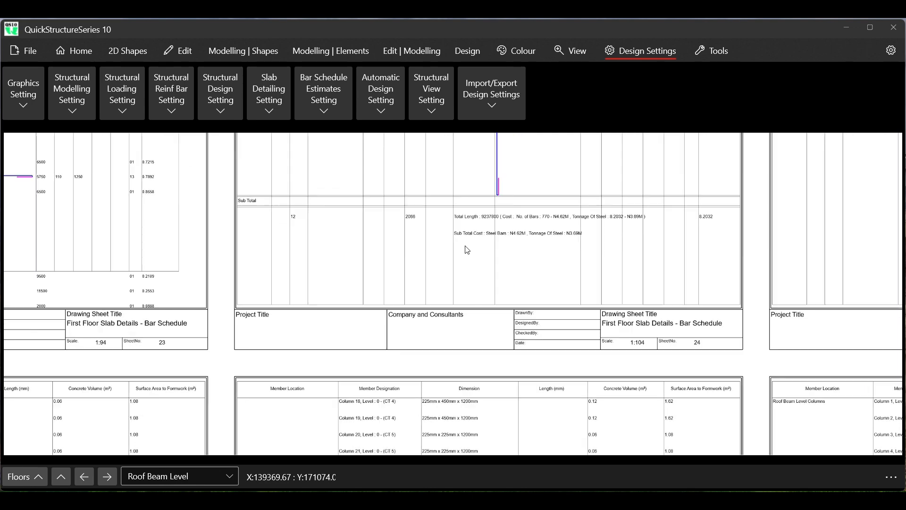
scroll(467, 250, "down", 2)
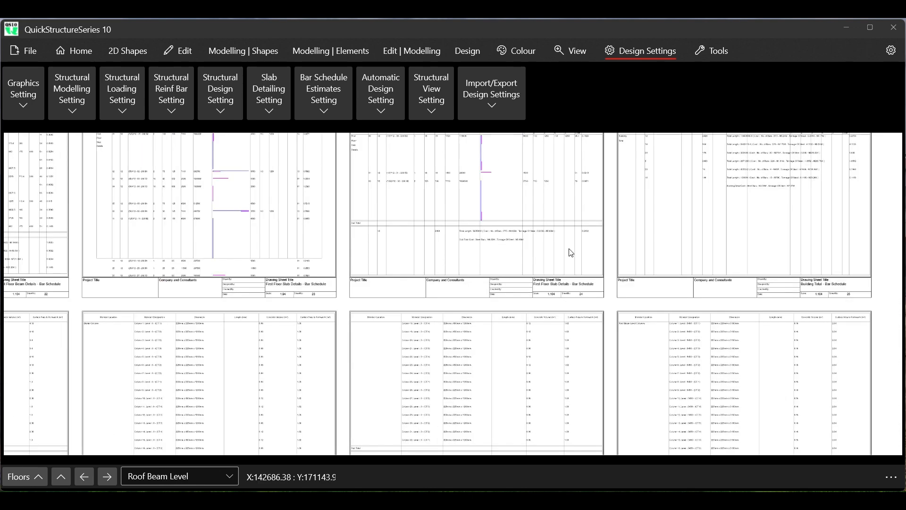
Locate the Building Total bar schedule on sheet 25 and look over its layout and title block
scroll(831, 270, "up", 5)
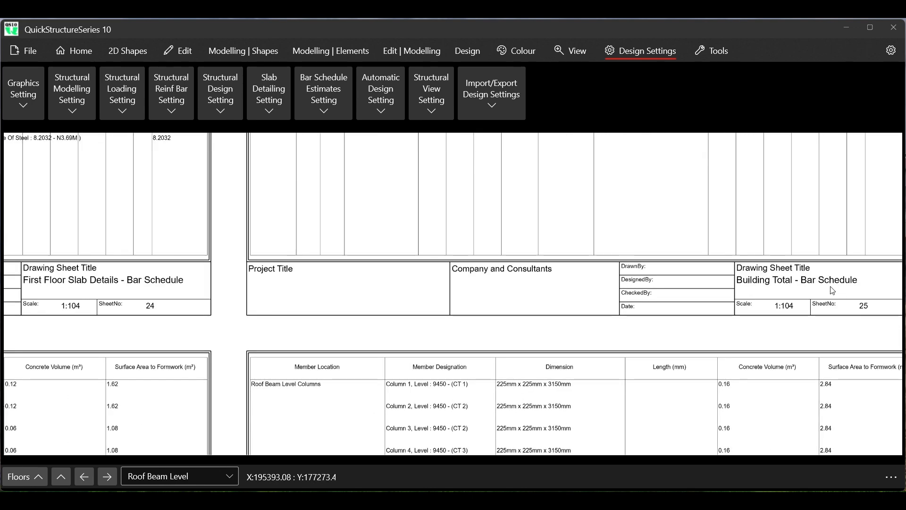
scroll(434, 298, "down", 4)
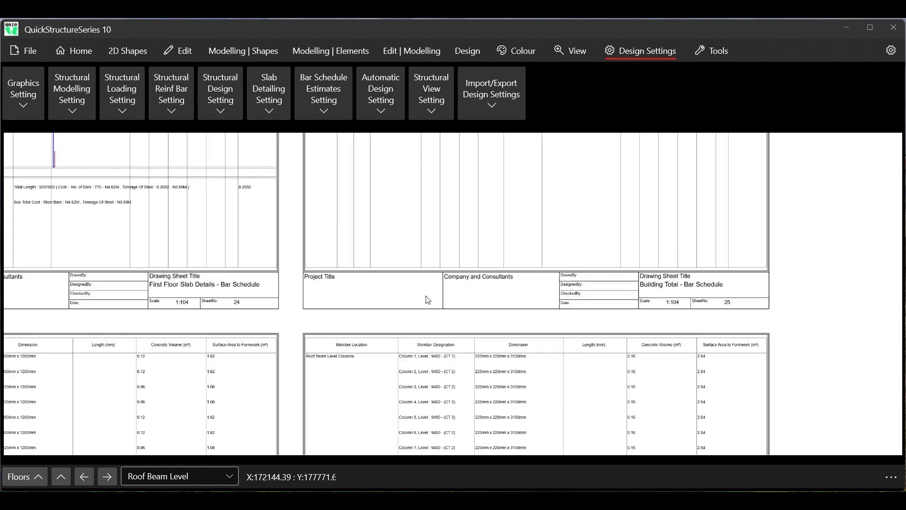
scroll(441, 178, "up", 3)
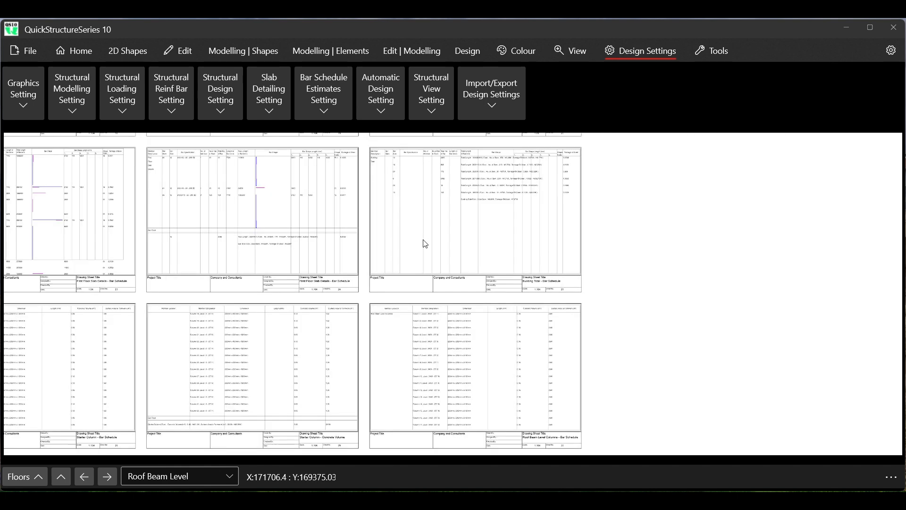
scroll(441, 163, "up", 2)
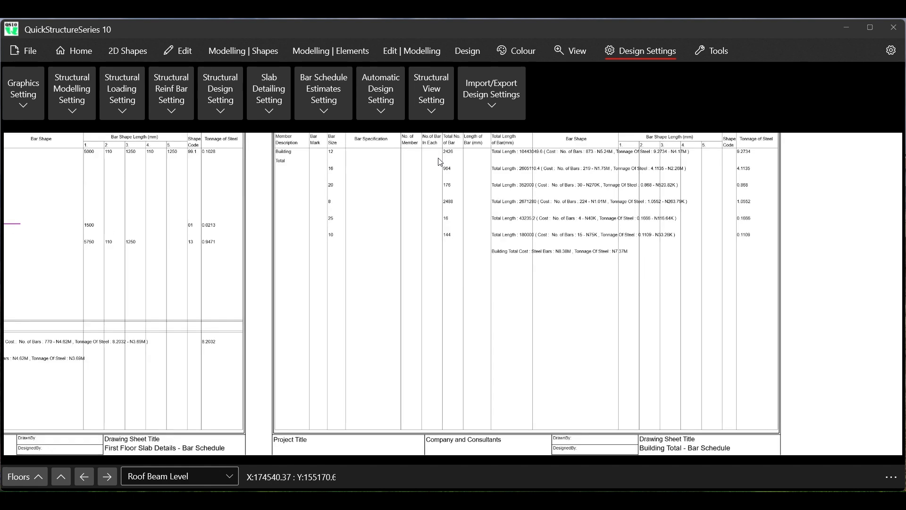
scroll(479, 229, "down", 4)
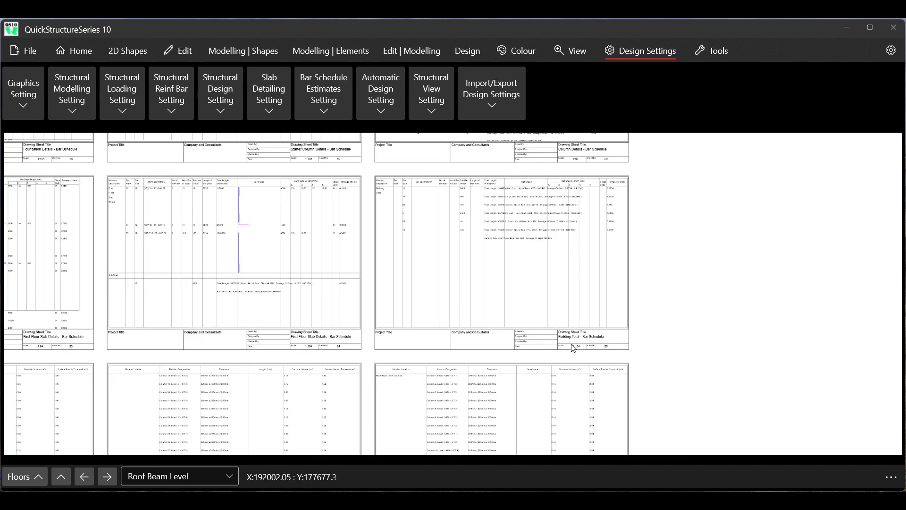
scroll(568, 350, "up", 5)
scroll(568, 350, "up", 1)
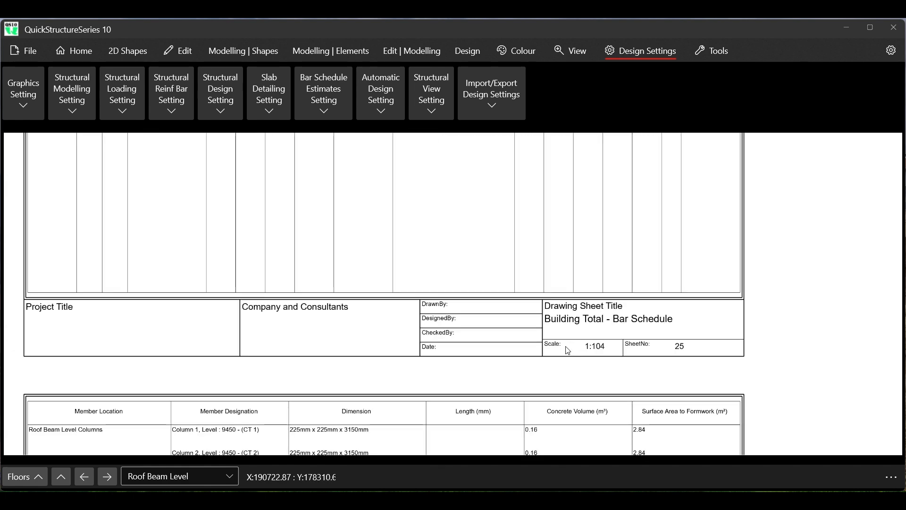
scroll(528, 352, "down", 4)
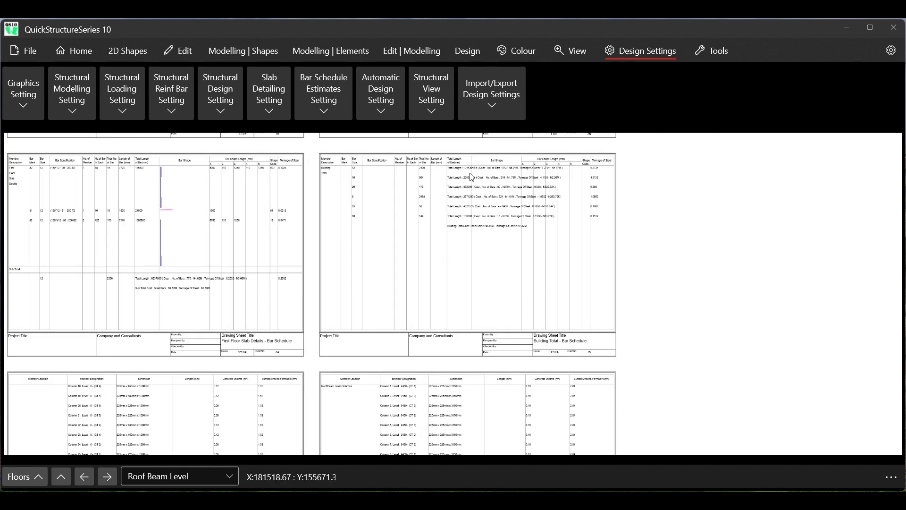
Read the costs per bar size and the overall steel bar and tonnage costs on the Building Total schedule
scroll(466, 171, "up", 3)
scroll(466, 171, "up", 3)
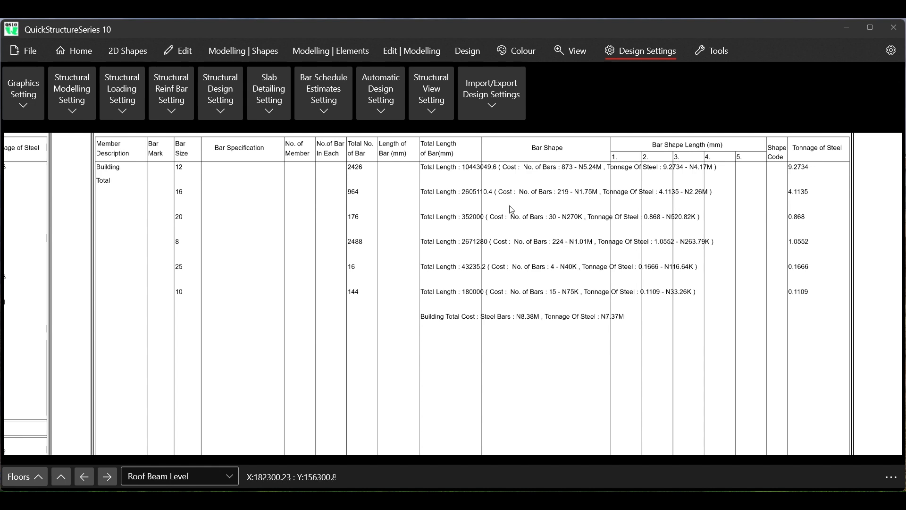
scroll(559, 245, "down", 2)
scroll(558, 245, "down", 1)
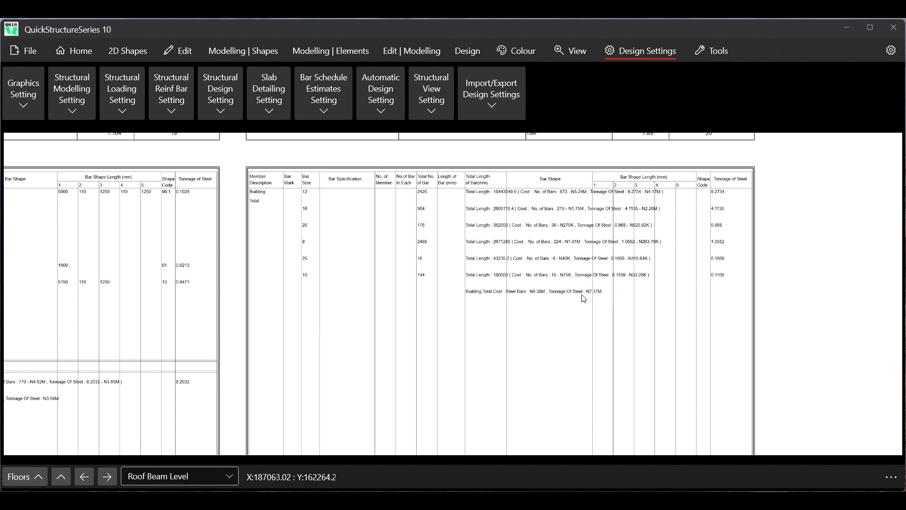
scroll(579, 288, "up", 2)
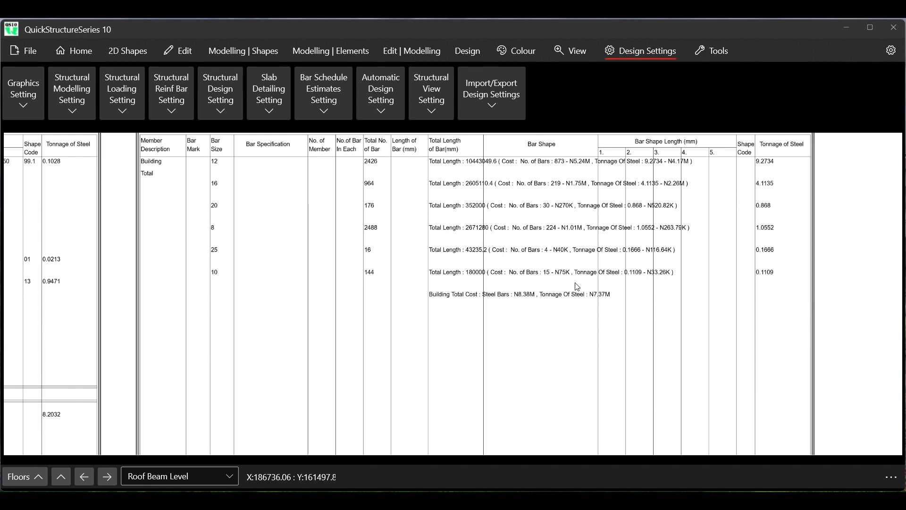
Examine the pad foundation concrete volumes, formwork areas and cost sub total on sheets 26 and 27
scroll(577, 286, "down", 5)
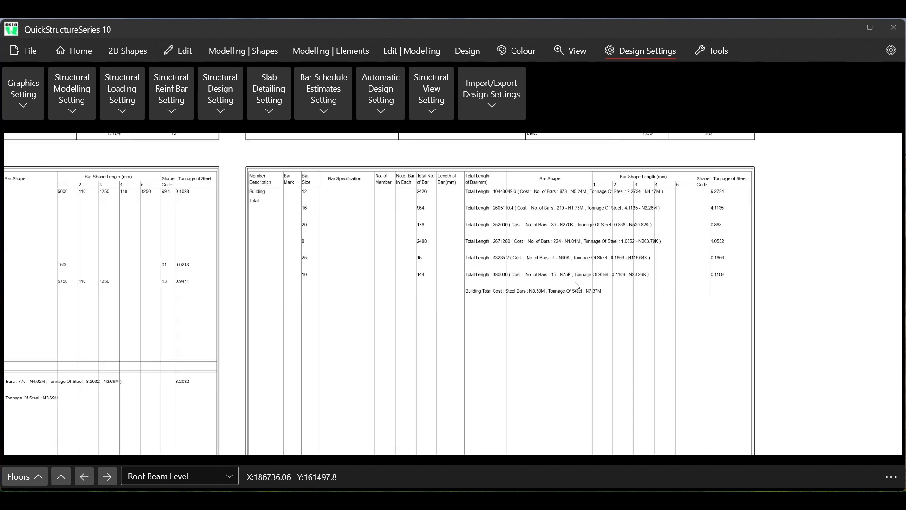
scroll(578, 286, "down", 1)
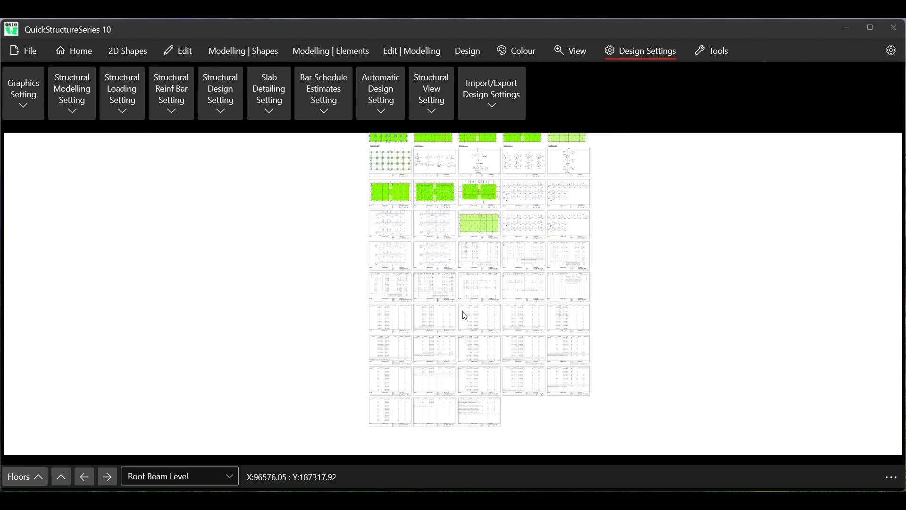
scroll(426, 313, "up", 4)
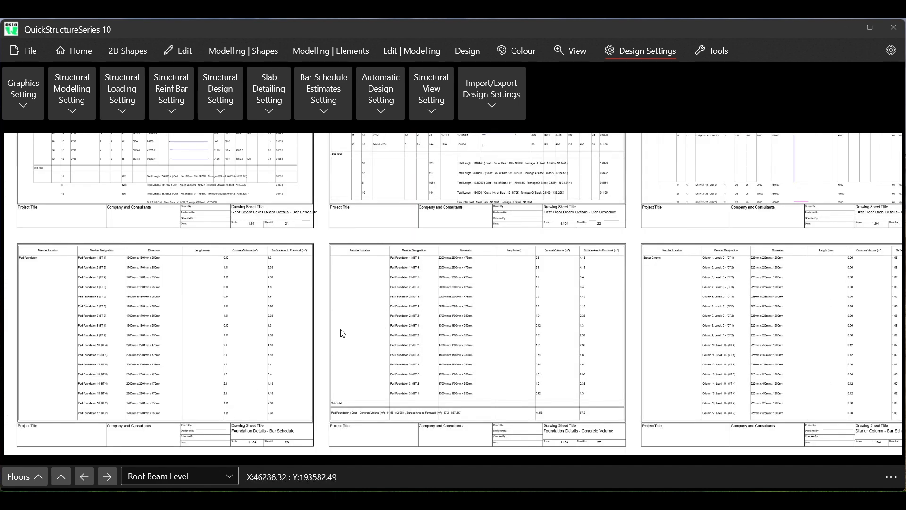
scroll(364, 295, "down", 2)
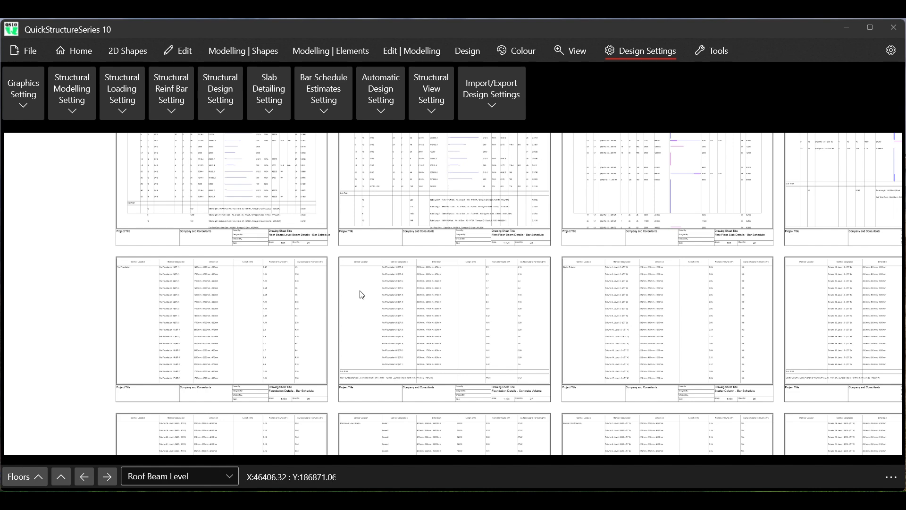
scroll(151, 319, "up", 2)
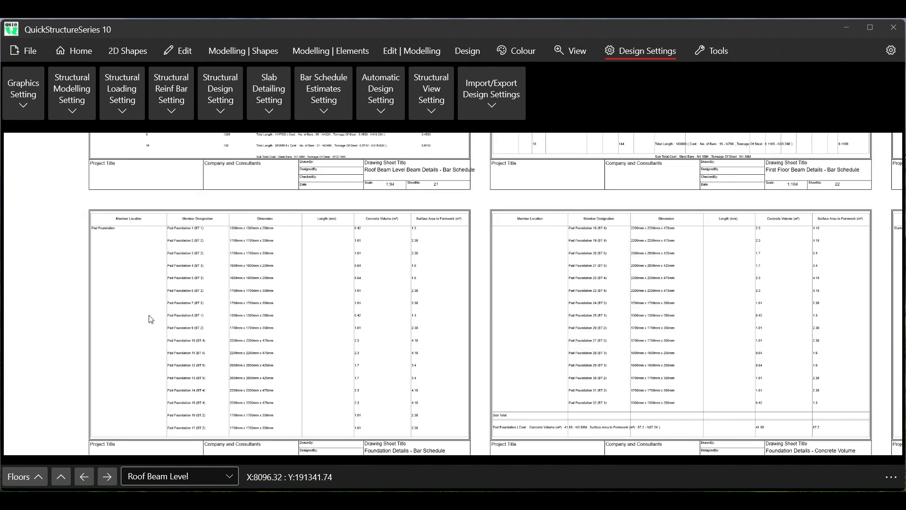
scroll(150, 319, "up", 2)
scroll(128, 249, "down", 3)
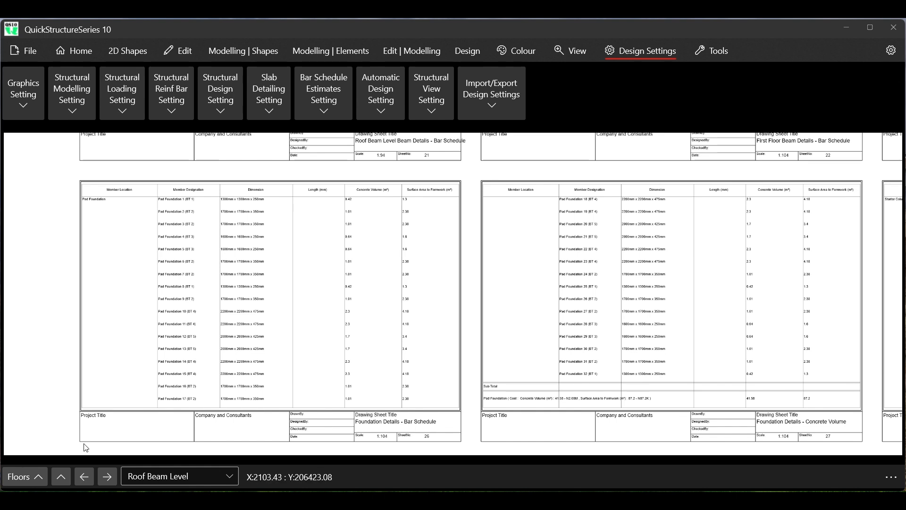
Hide the structural floors list from the bottom bar through the structural floor view options
left_click(65, 478)
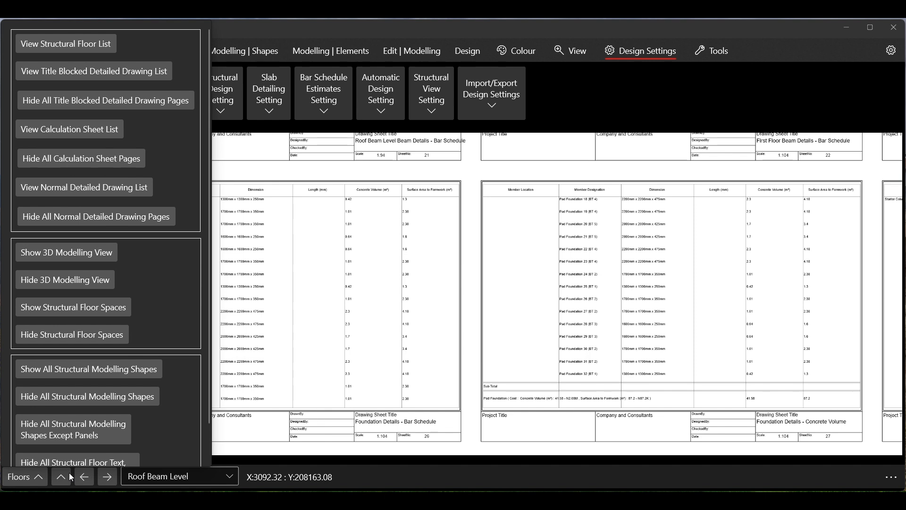
left_click(61, 478)
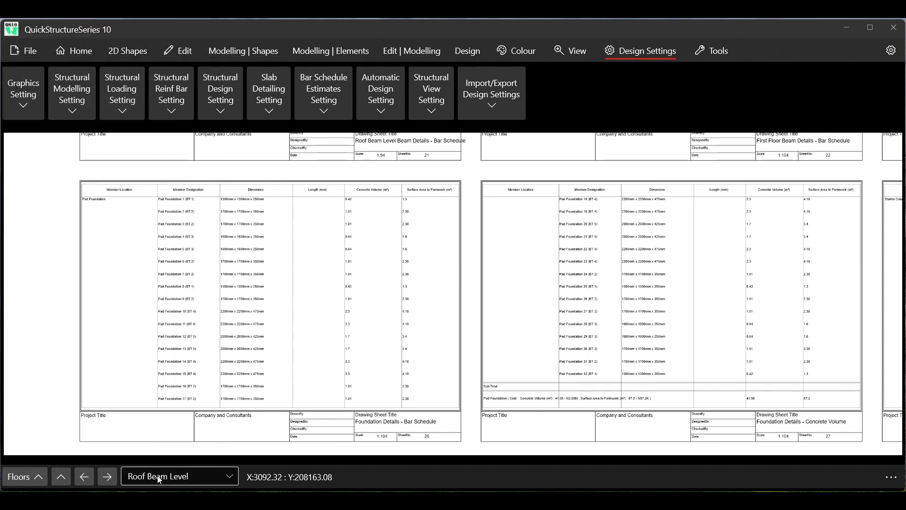
left_click(36, 475)
scroll(151, 392, "down", 2)
scroll(151, 392, "down", 1)
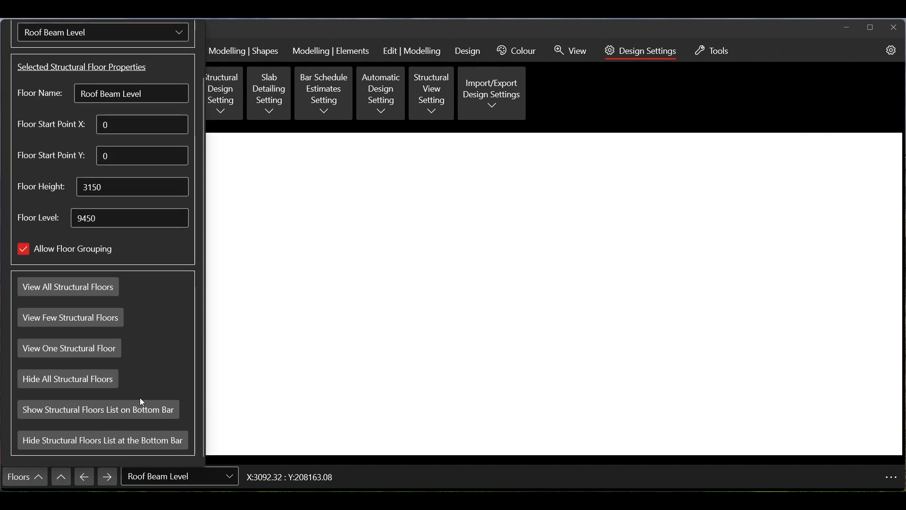
left_click(83, 442)
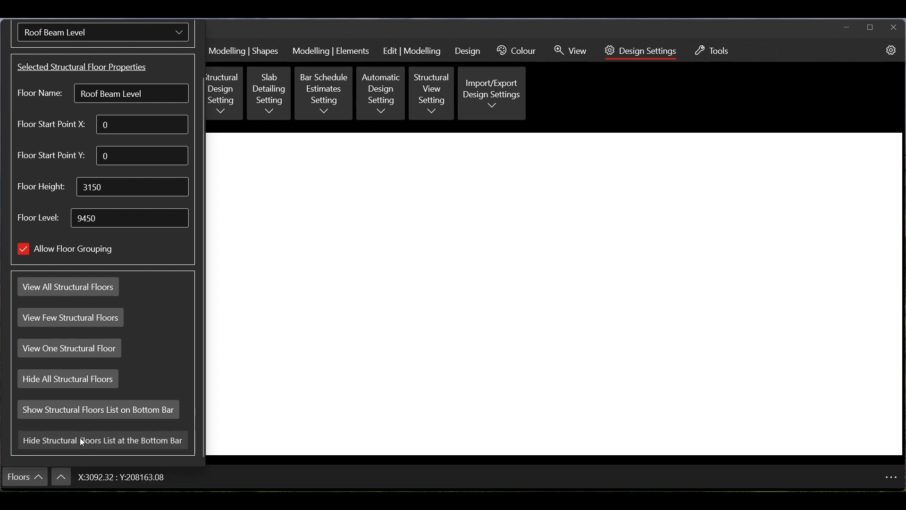
left_click(203, 482)
Display all title blocked detailed drawing pages
left_click(62, 477)
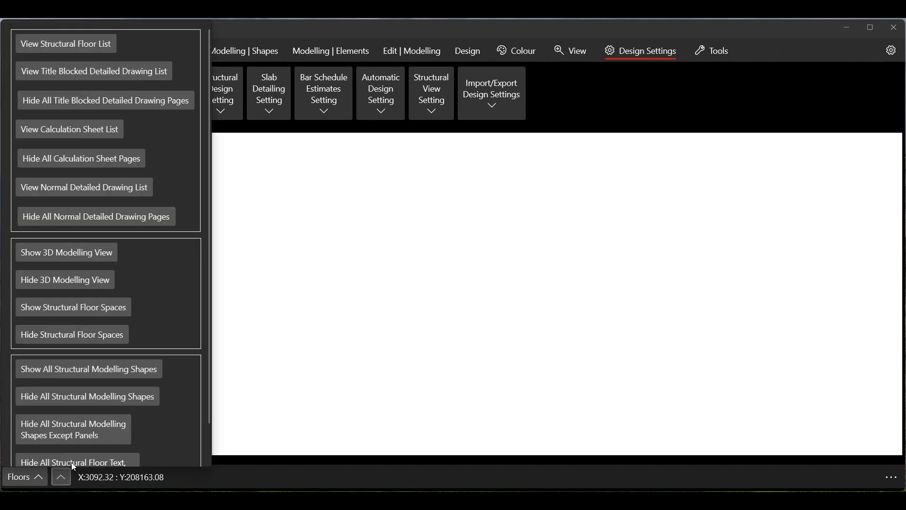
left_click(93, 76)
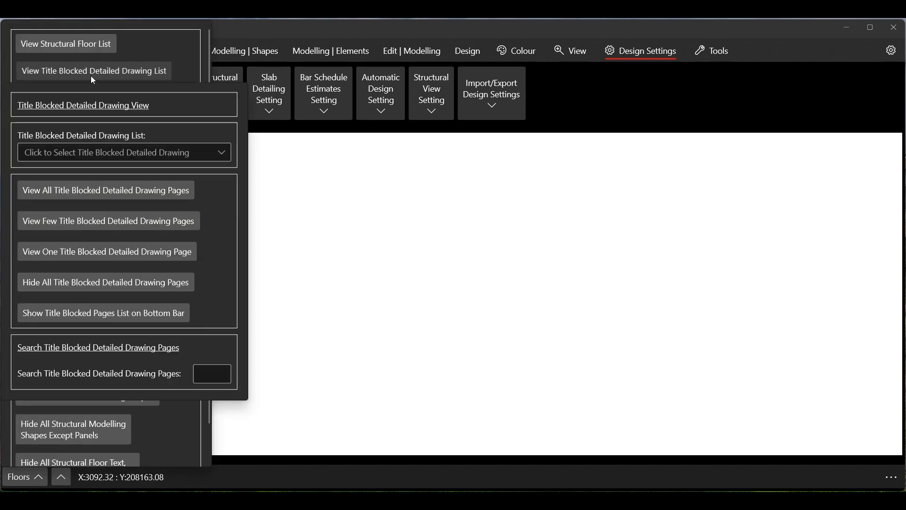
left_click(95, 190)
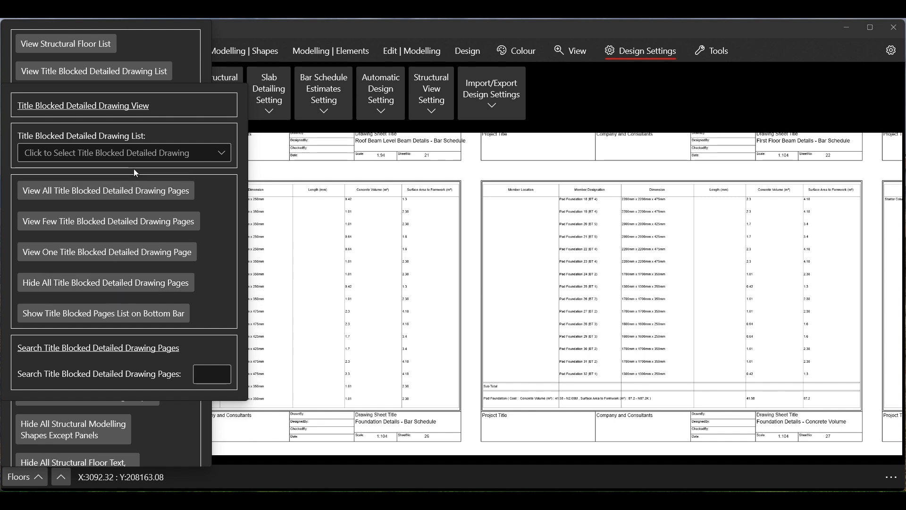
Select Page 1 - Foundation Layout as the title blocked drawing and show the title blocked pages list on the bottom bar
left_click(131, 152)
scroll(119, 135, "up", 5)
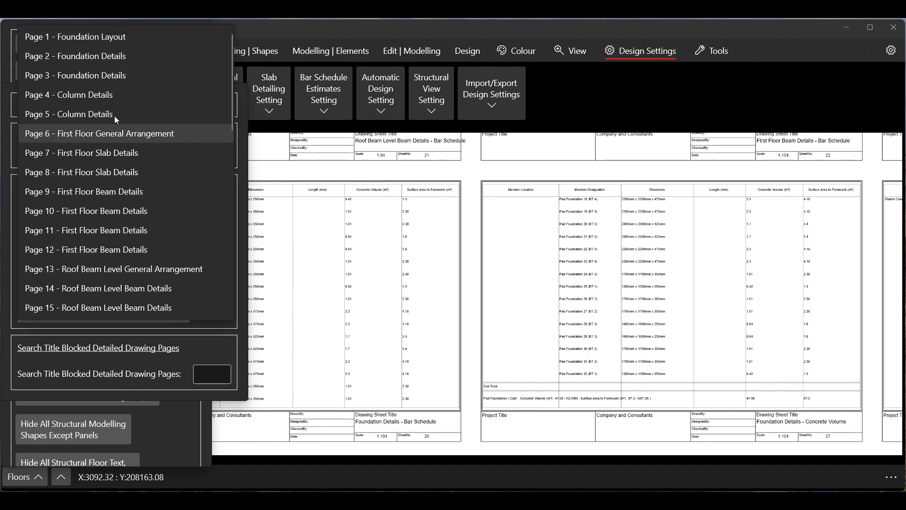
left_click(100, 40)
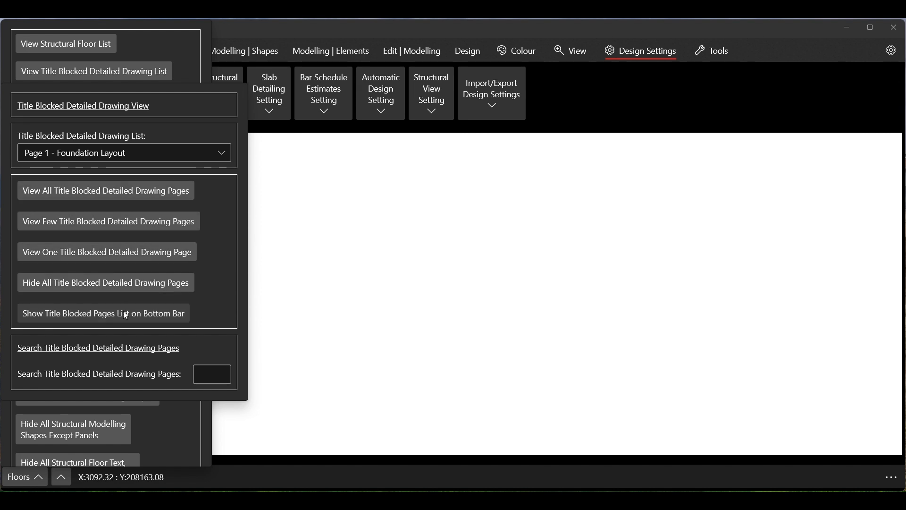
left_click(78, 317)
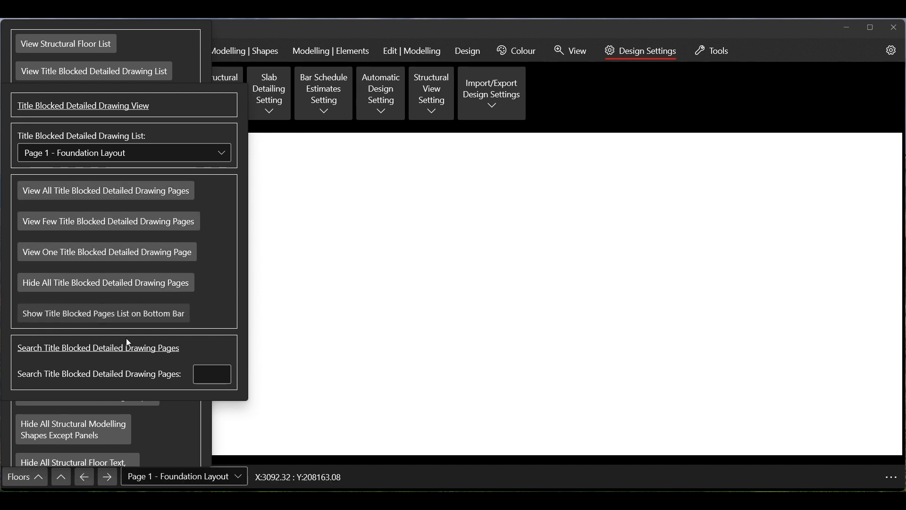
left_click(324, 474)
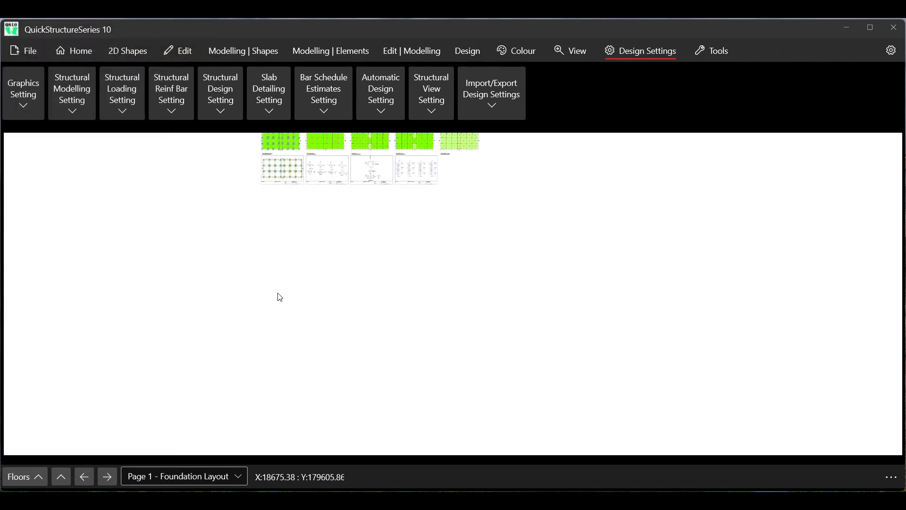
Look over the foundation sheets and bring up Page 27 - Foundation Details - Concrete Volume from the pages list
scroll(320, 157, "up", 2)
scroll(321, 157, "up", 5)
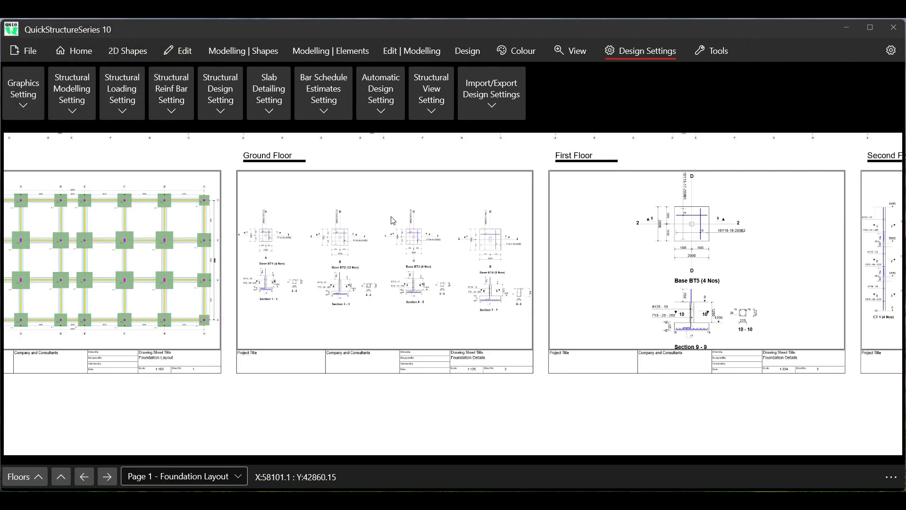
scroll(415, 248, "down", 2)
left_click(214, 474)
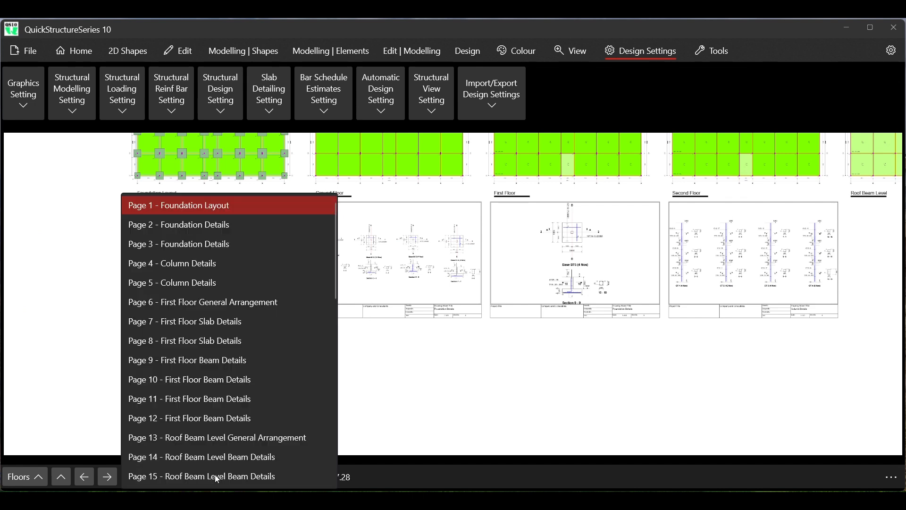
scroll(245, 331, "down", 4)
scroll(239, 292, "down", 5)
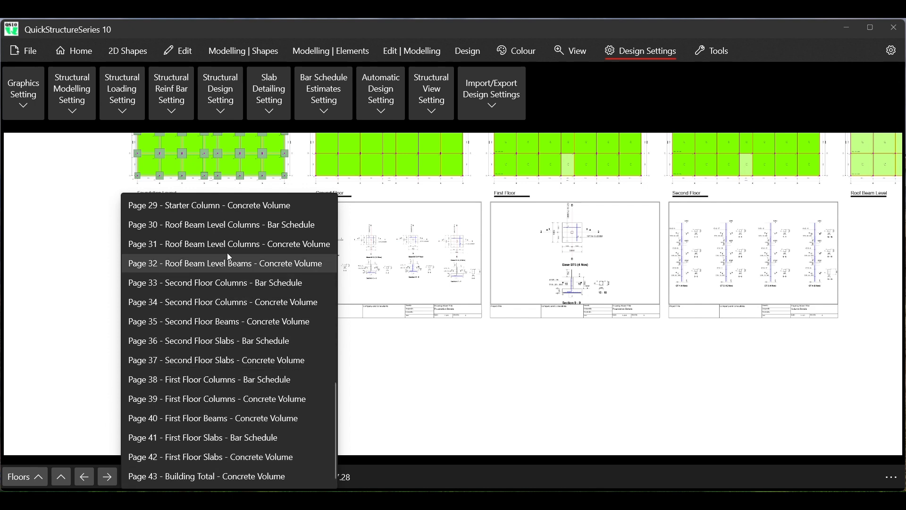
scroll(199, 232, "up", 2)
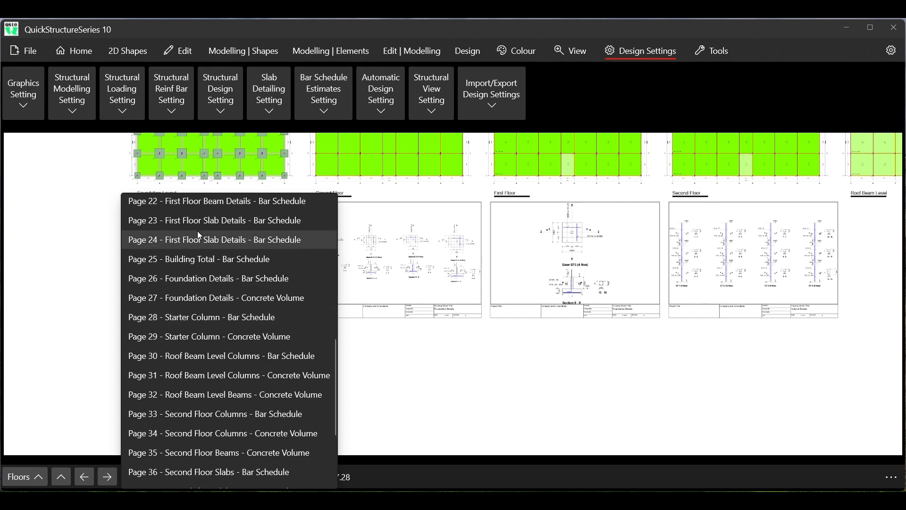
left_click(217, 302)
Examine the pad foundation dimensions, concrete volumes and formwork surface areas tabulated on sheet 27
scroll(186, 213, "up", 5)
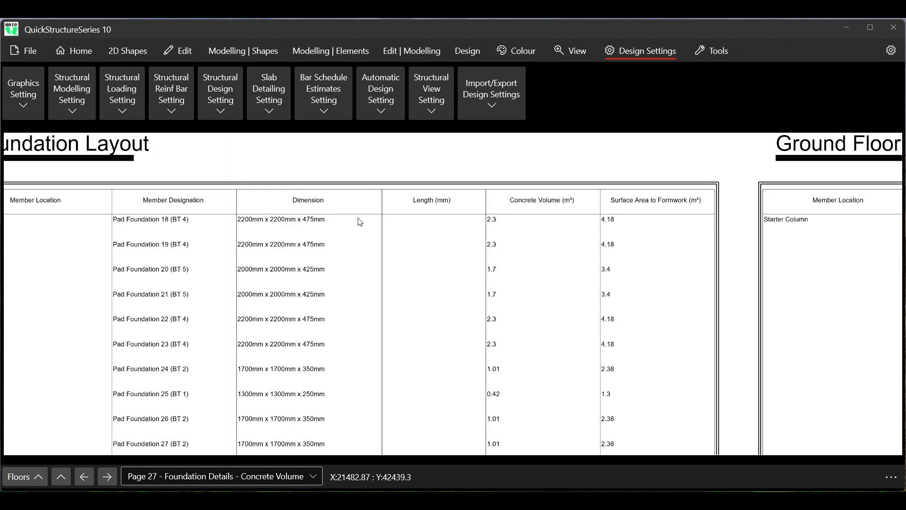
scroll(358, 222, "down", 2)
scroll(241, 258, "up", 3)
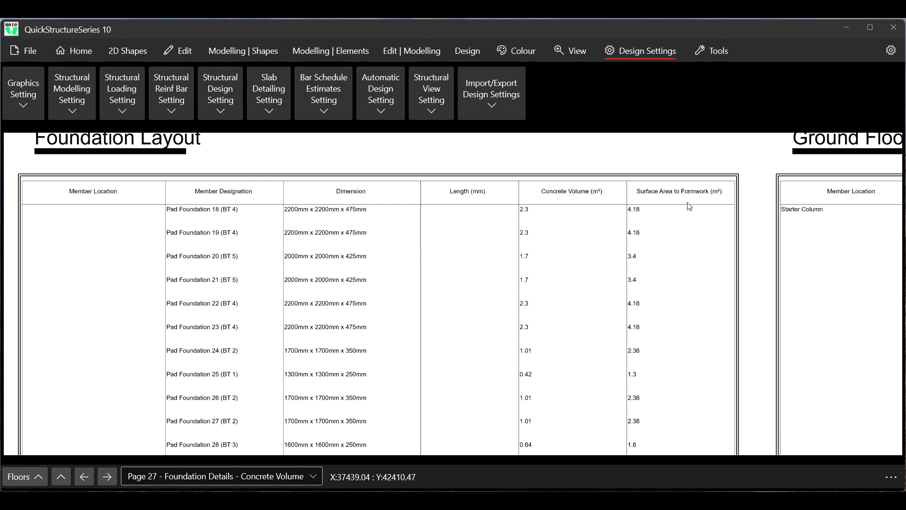
scroll(475, 201, "down", 5)
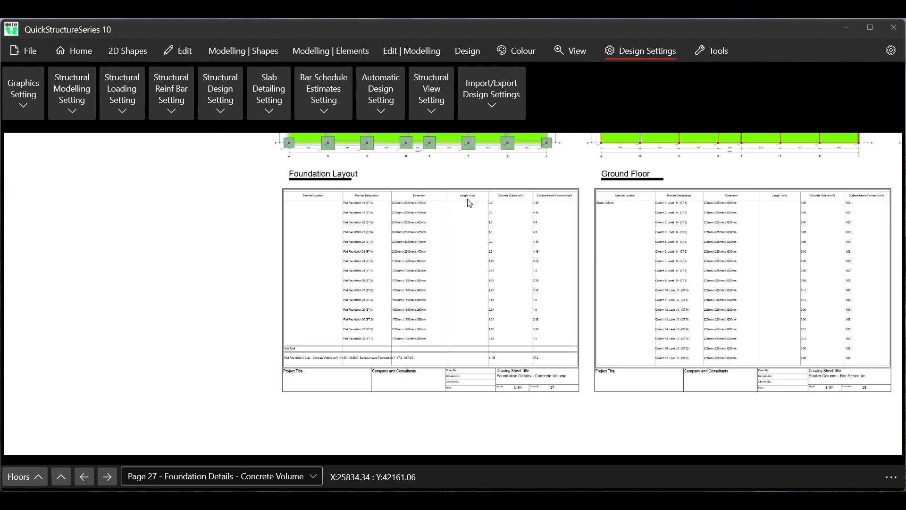
Read the pad foundation sub total on sheet 27 for the concrete volume cost and the formwork cost
scroll(489, 364, "up", 5)
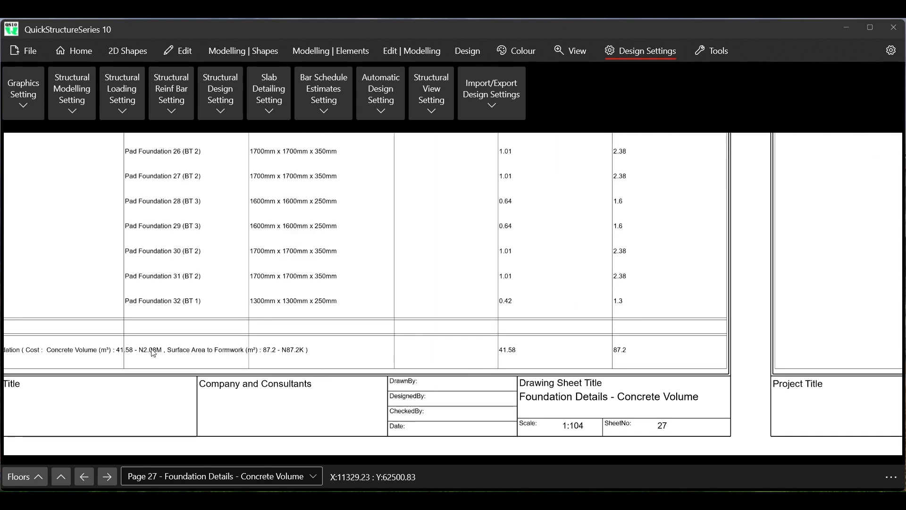
scroll(377, 354, "down", 1)
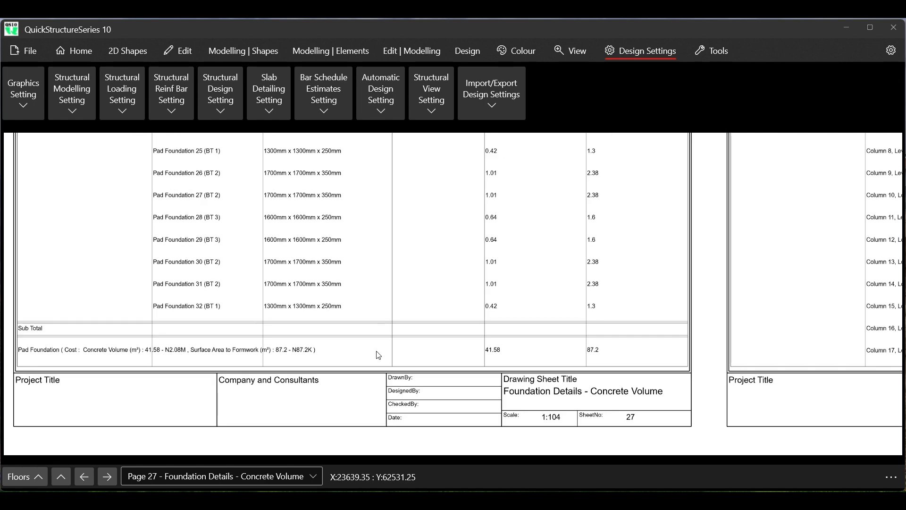
scroll(73, 357, "up", 1)
scroll(75, 354, "up", 1)
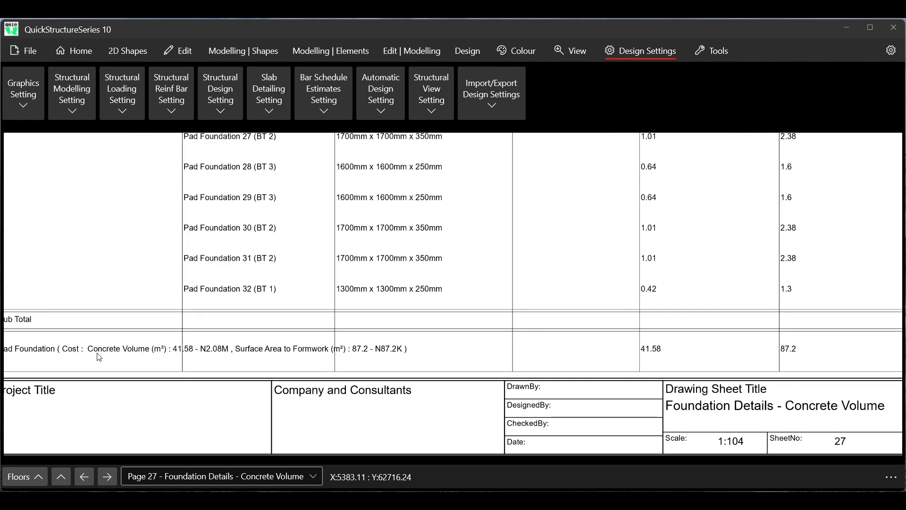
scroll(438, 340, "down", 1)
scroll(438, 339, "down", 1)
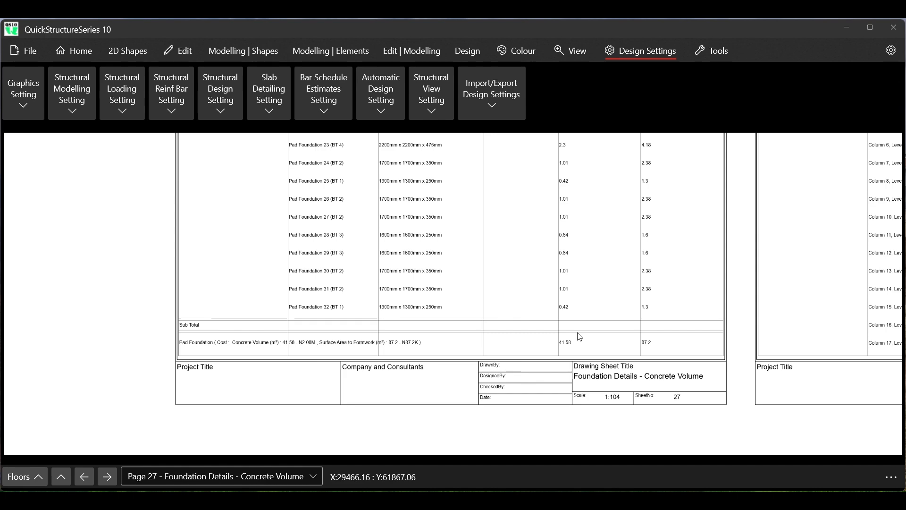
scroll(580, 337, "up", 2)
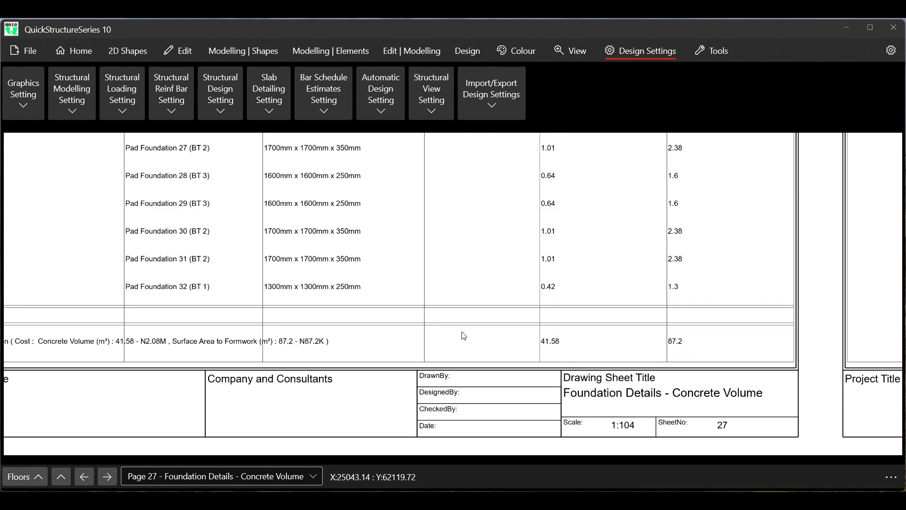
scroll(463, 337, "down", 2)
Look over the starter column sheets and bring up Page 35 - Second Floor Beams - Concrete Volume
scroll(464, 336, "down", 1)
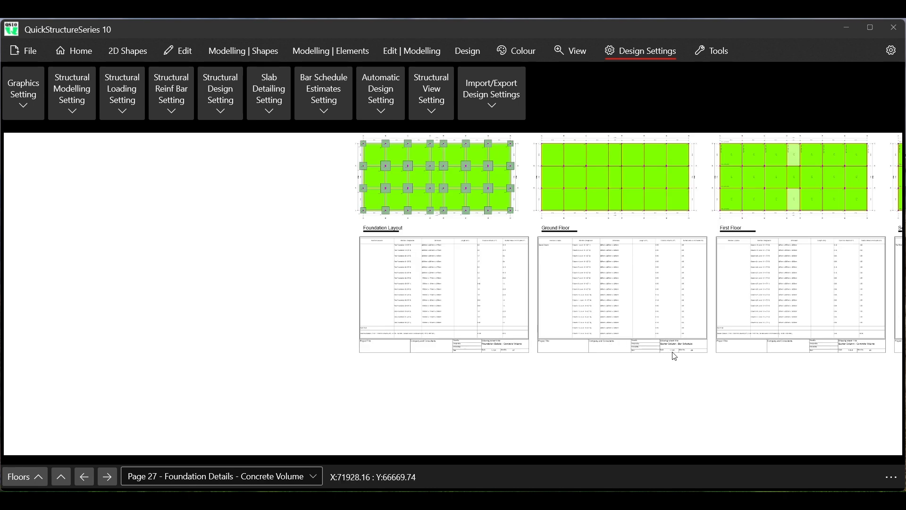
scroll(673, 354, "up", 3)
scroll(609, 340, "down", 2)
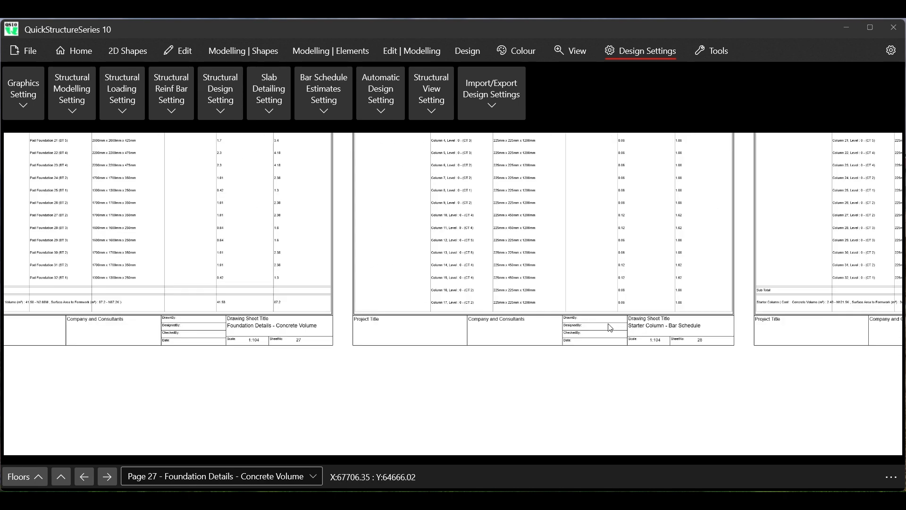
left_click(277, 475)
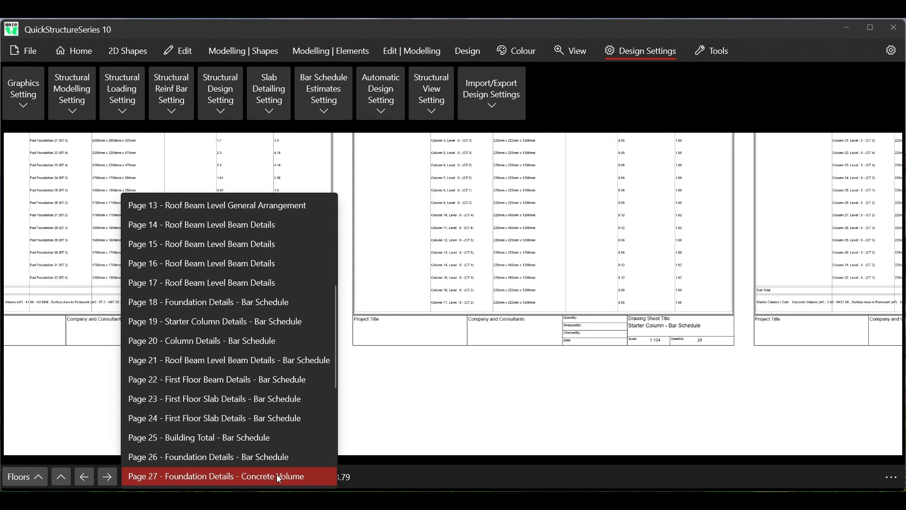
scroll(247, 378, "down", 4)
scroll(248, 378, "down", 2)
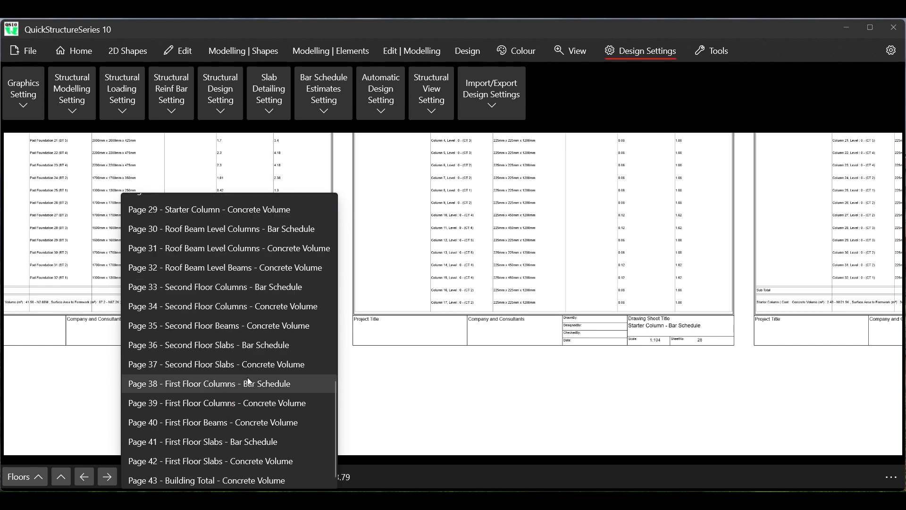
left_click(242, 326)
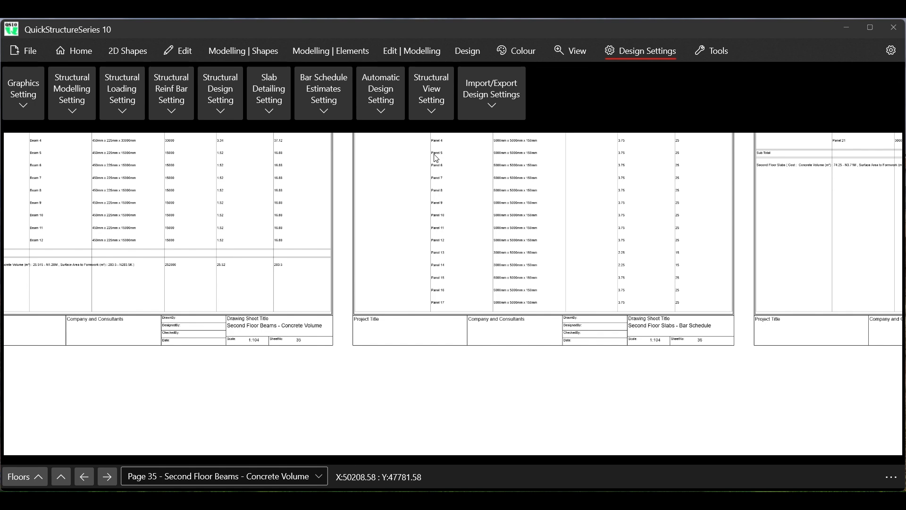
Review the unit costs per tonne and per bar length of steel in the bar schedule estimates settings
left_click(320, 92)
scroll(244, 243, "down", 5)
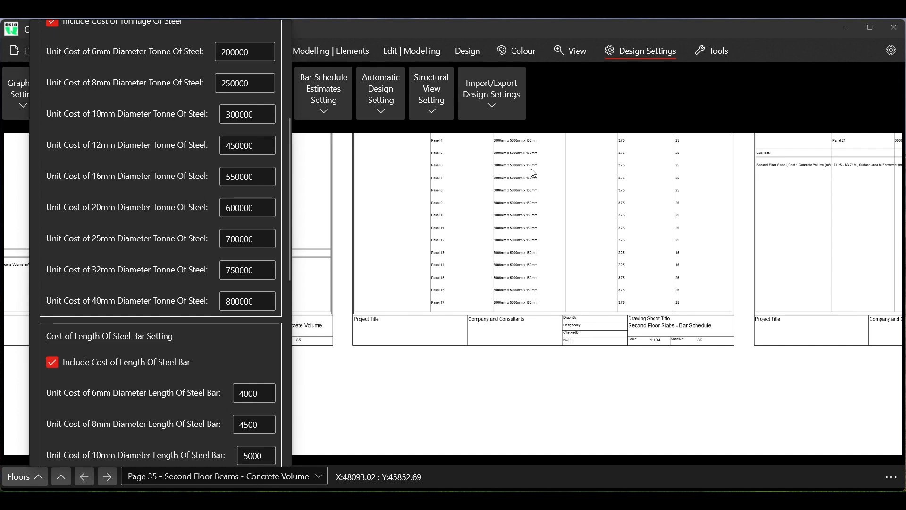
left_click(557, 98)
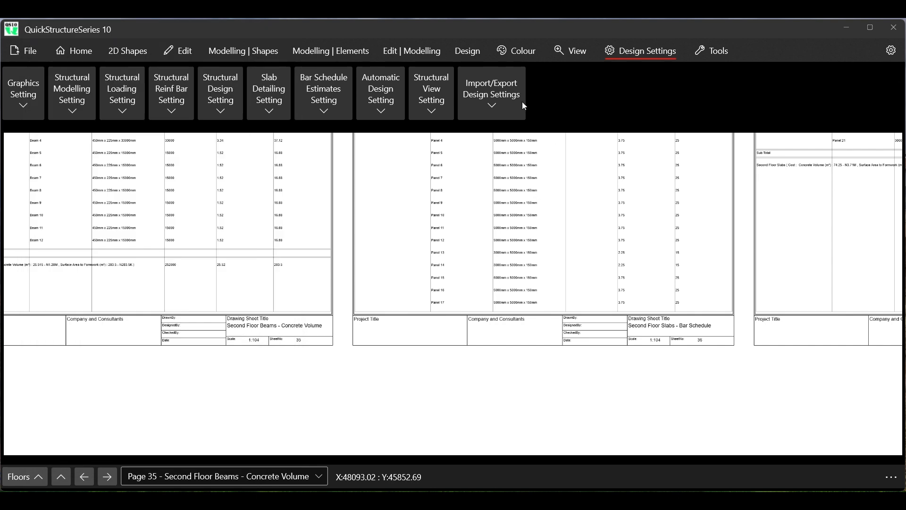
Review the automatic design settings for the included design outputs and export options, from both the design settings and the design commands
left_click(381, 115)
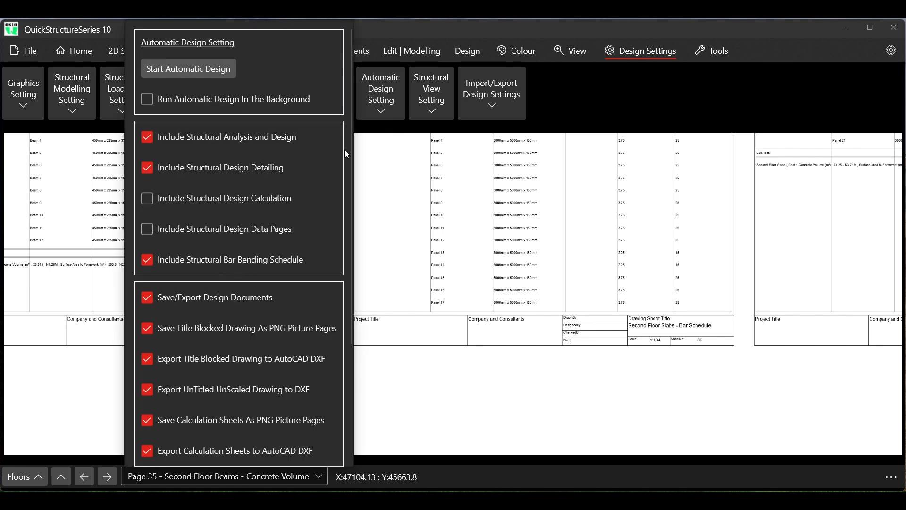
left_click(384, 106)
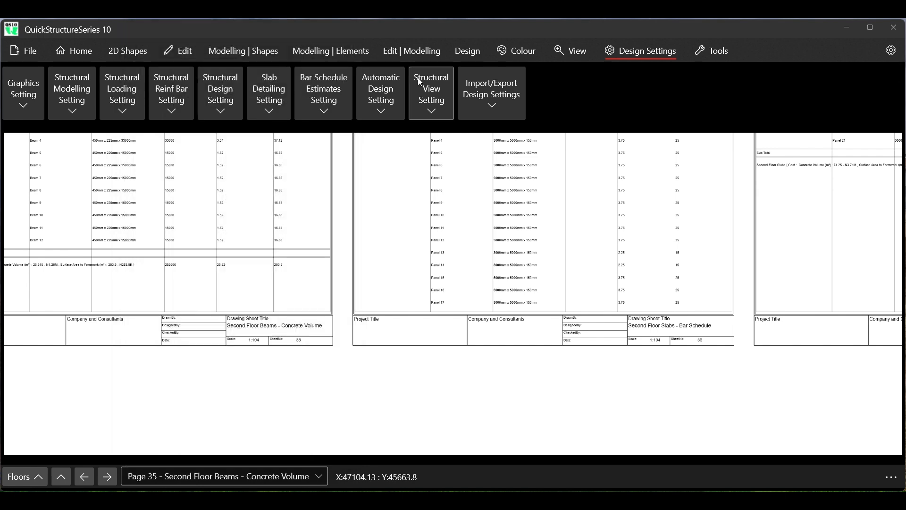
left_click(460, 56)
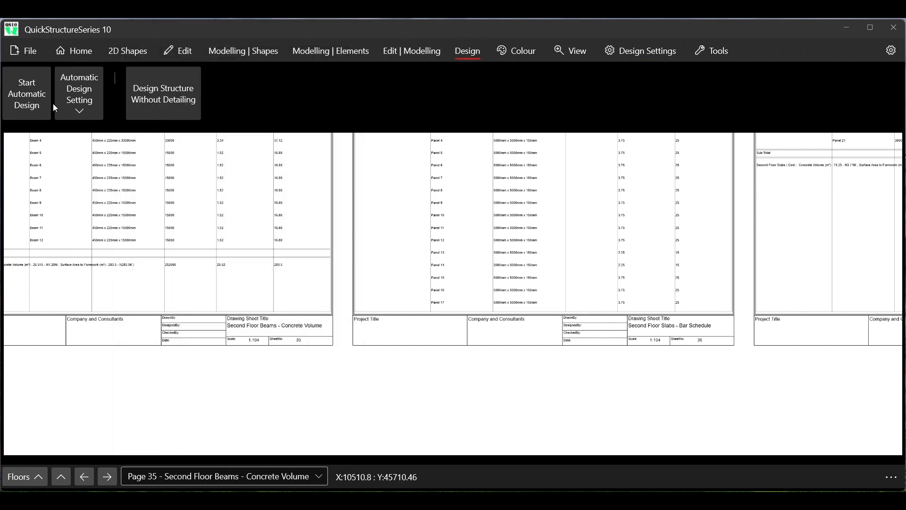
left_click(77, 102)
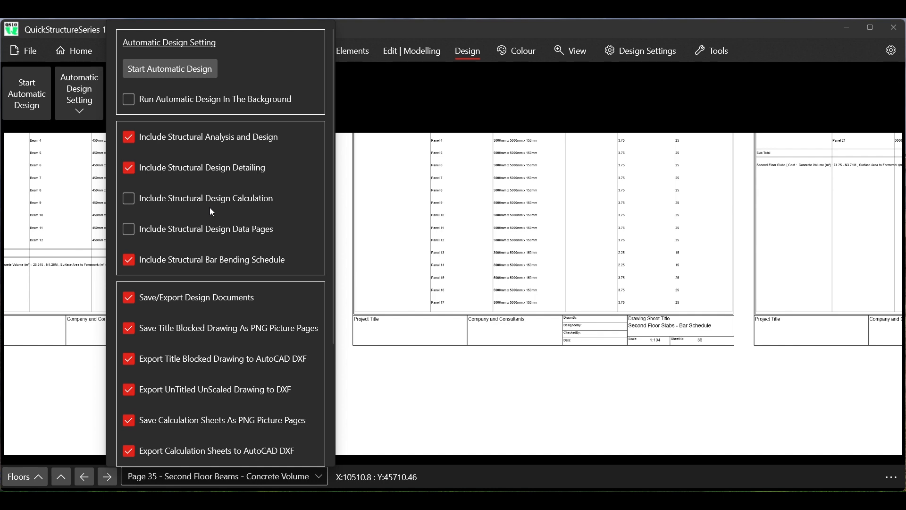
left_click(444, 103)
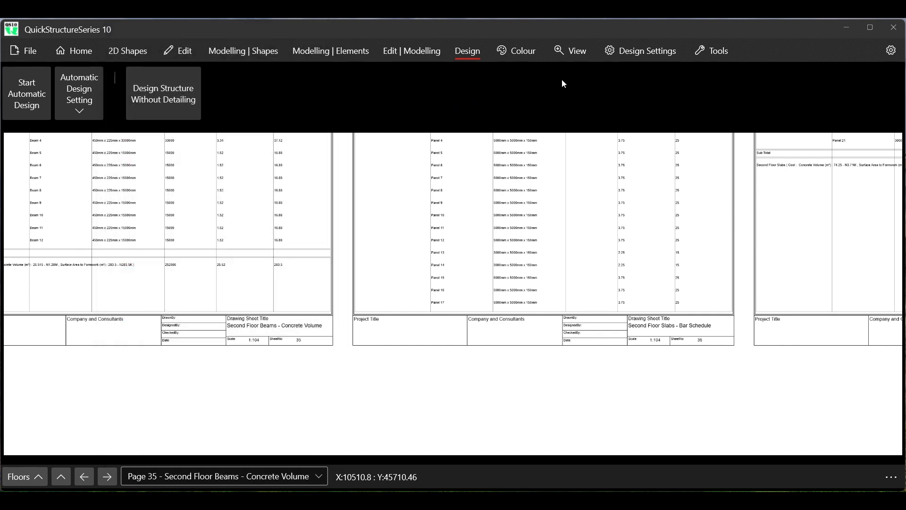
Look over the structural view settings and the options for importing, exporting, saving, opening and restoring design settings
left_click(616, 56)
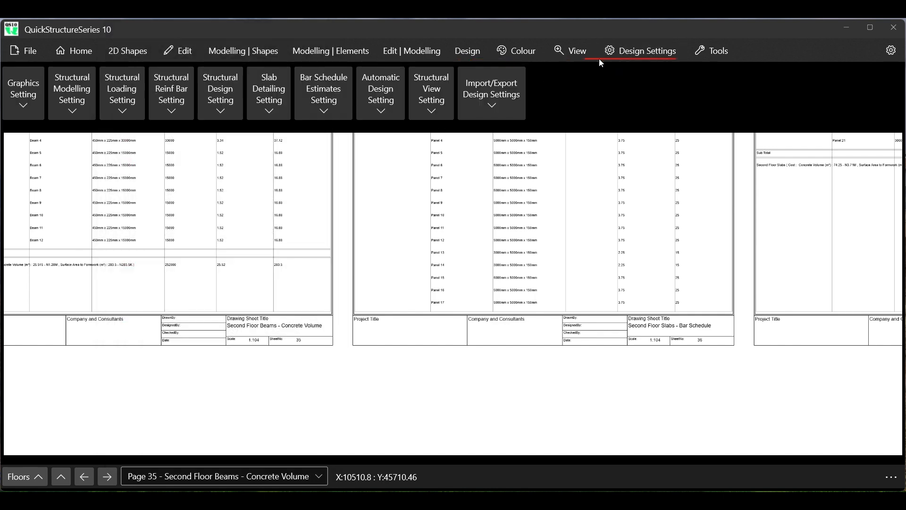
left_click(427, 107)
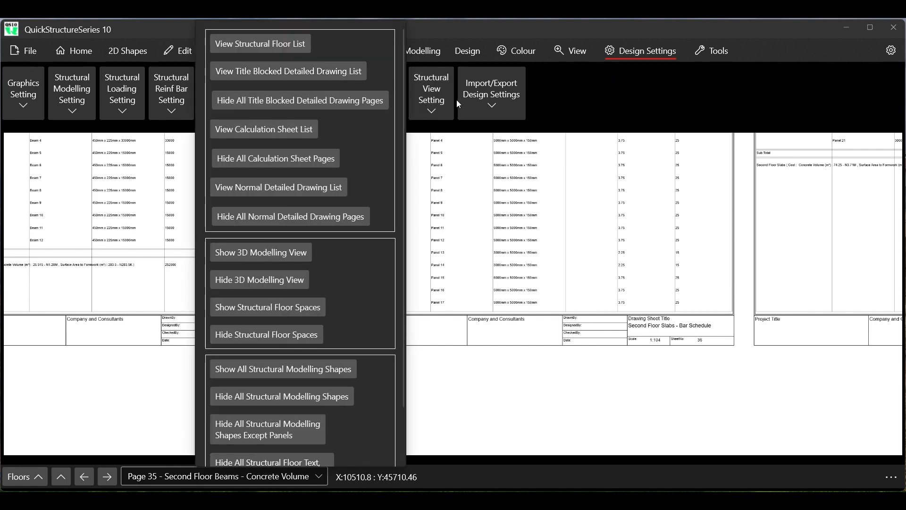
left_click(494, 116)
left_click(493, 116)
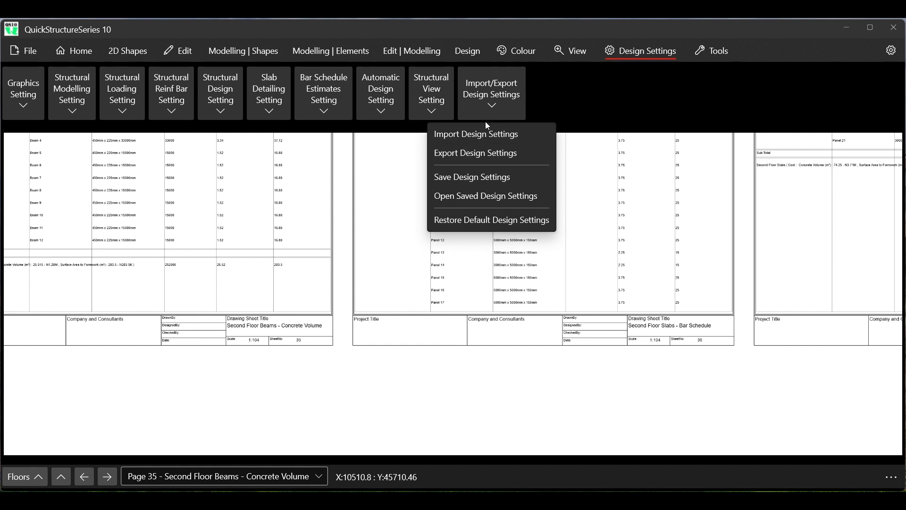
left_click(477, 106)
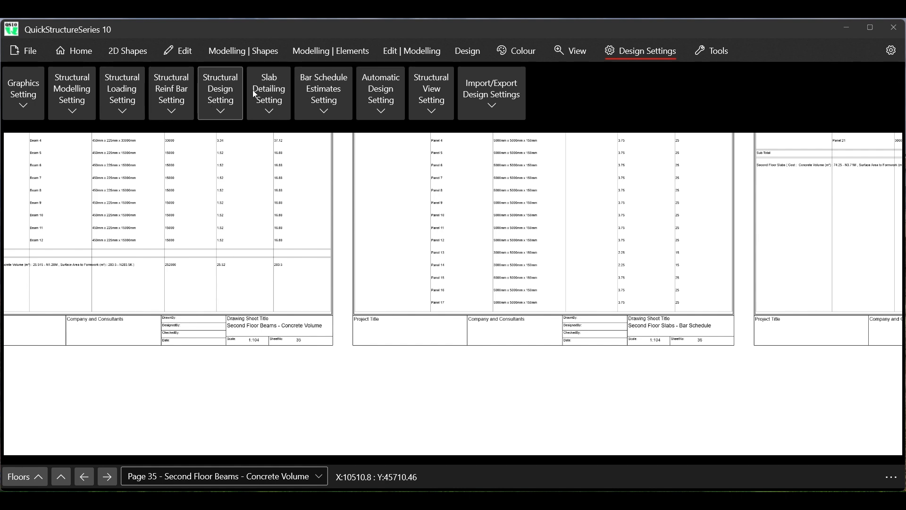
Compare the steel unit costs by tonnage with those by bar length for each diameter in the bar schedule estimates settings
left_click(319, 103)
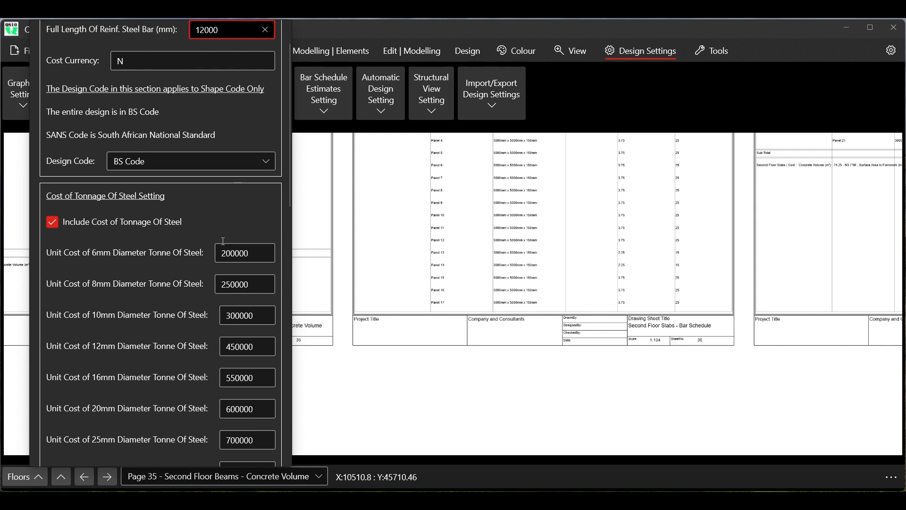
scroll(231, 227, "down", 10)
scroll(224, 245, "down", 3)
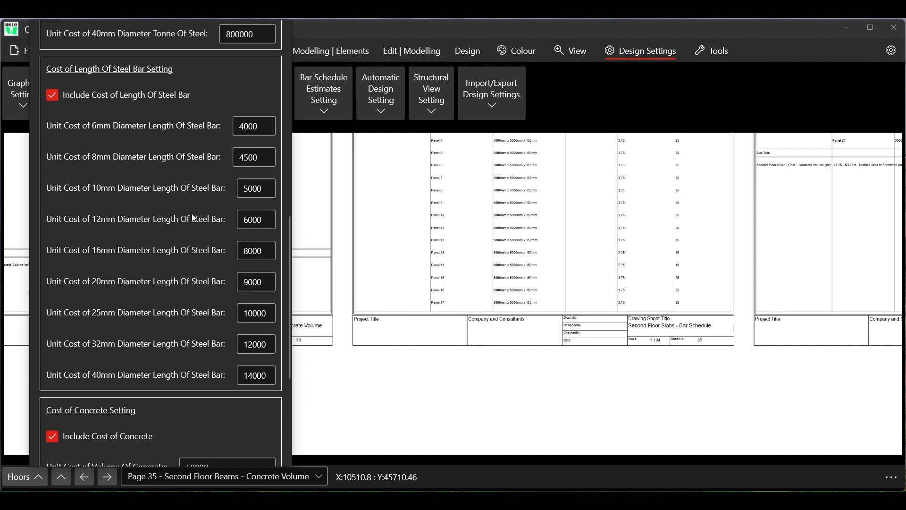
scroll(243, 203, "up", 8)
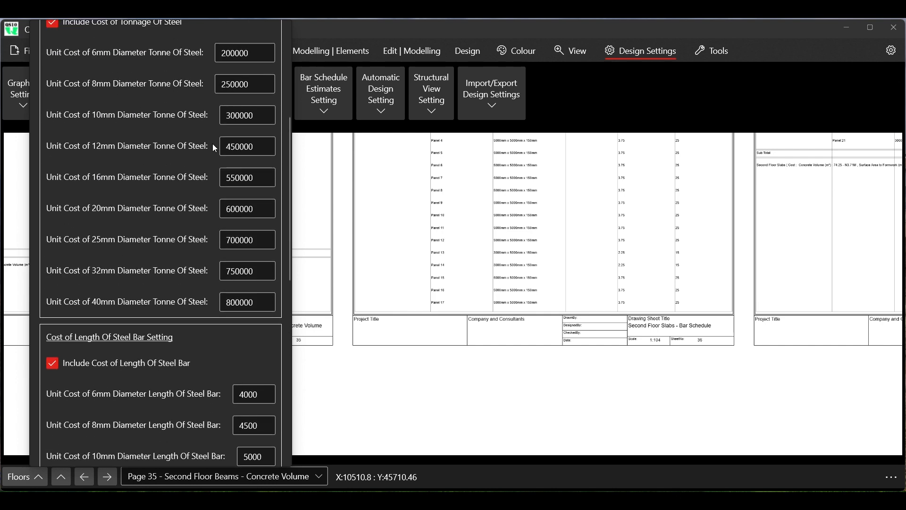
scroll(205, 239, "down", 8)
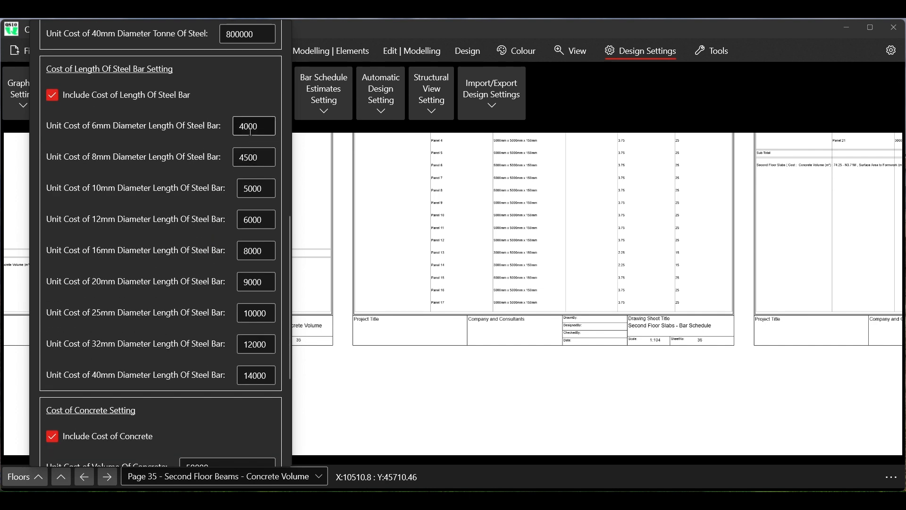